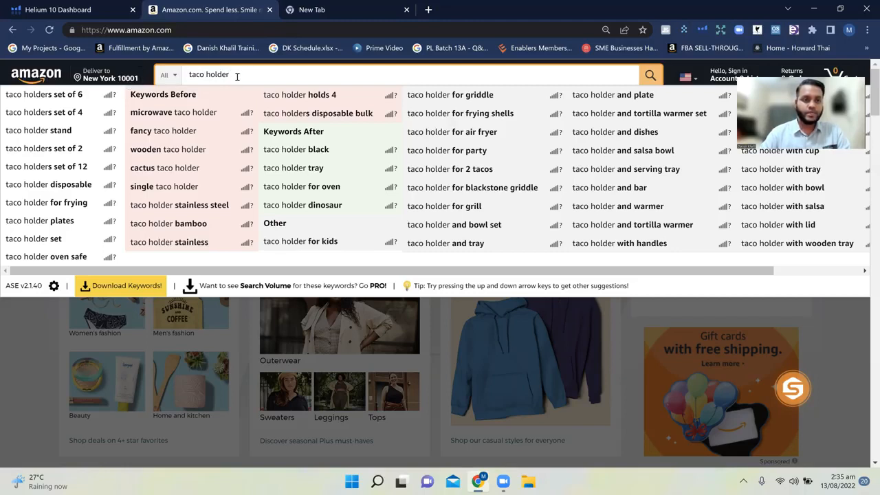
Clear the current search term and search the store for "taco holder"
key("BackSpace")
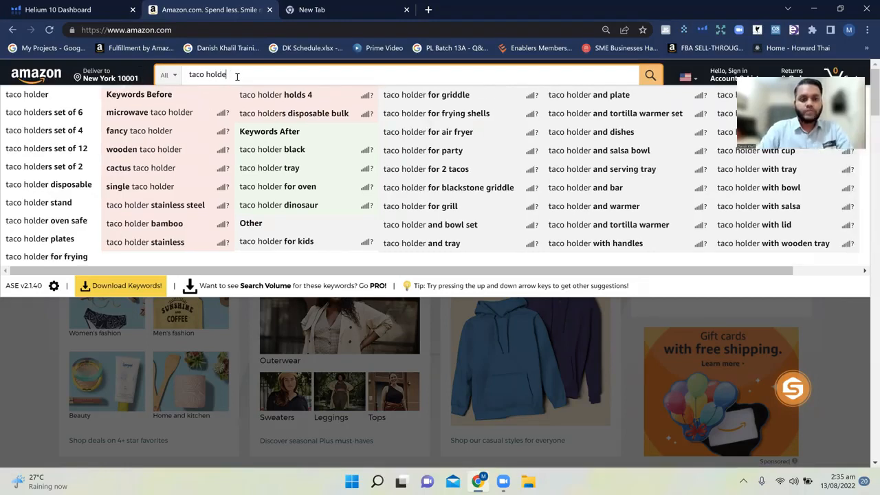
key("BackSpace")
key("BackSpace")
key("BackSpace")
key("BackSpace")
key("BackSpace")
key("BackSpace")
key("BackSpace")
key("BackSpace")
key("BackSpace")
type("aco hol")
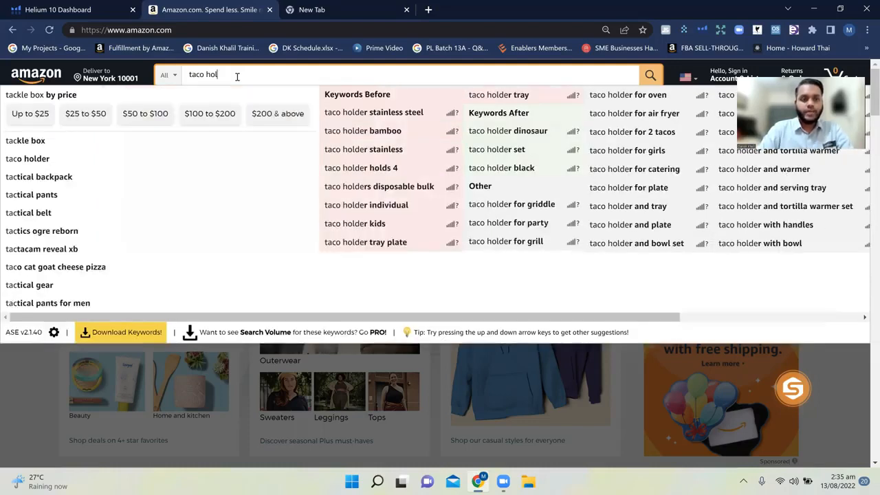
type("der")
key("Return")
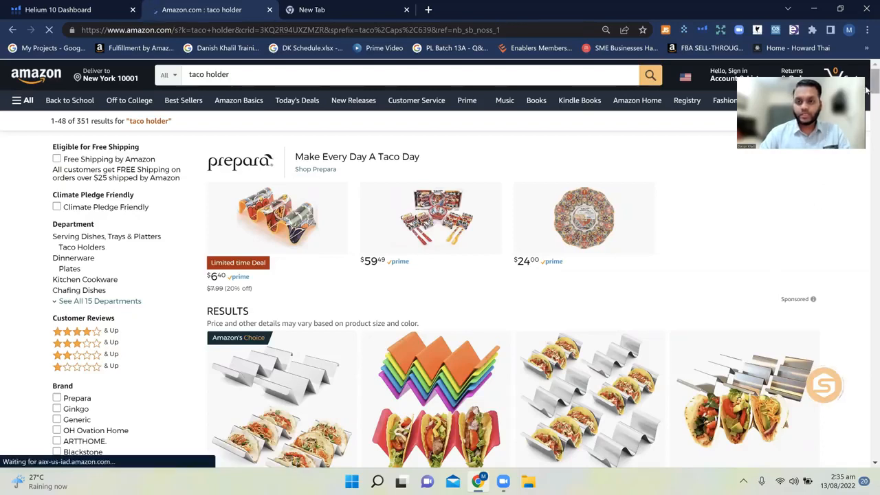
Browse the taco holder search results and run Xray Amazon Product Research on them from the Helium 10 extension
scroll(868, 90, "down", 4)
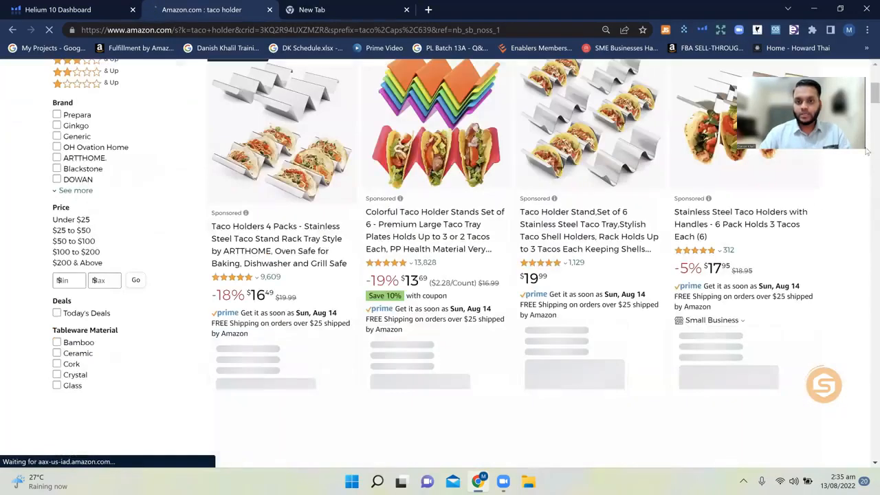
left_click_drag(868, 124, 869, 225)
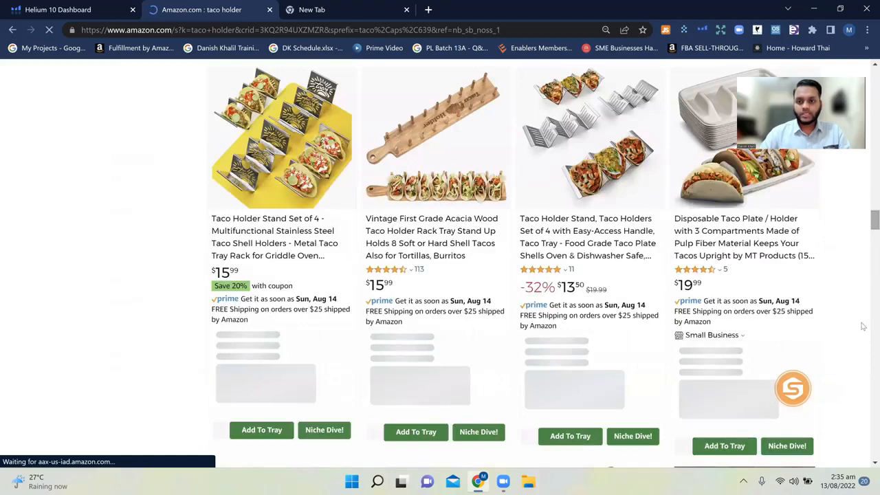
left_click_drag(867, 366, 867, 232)
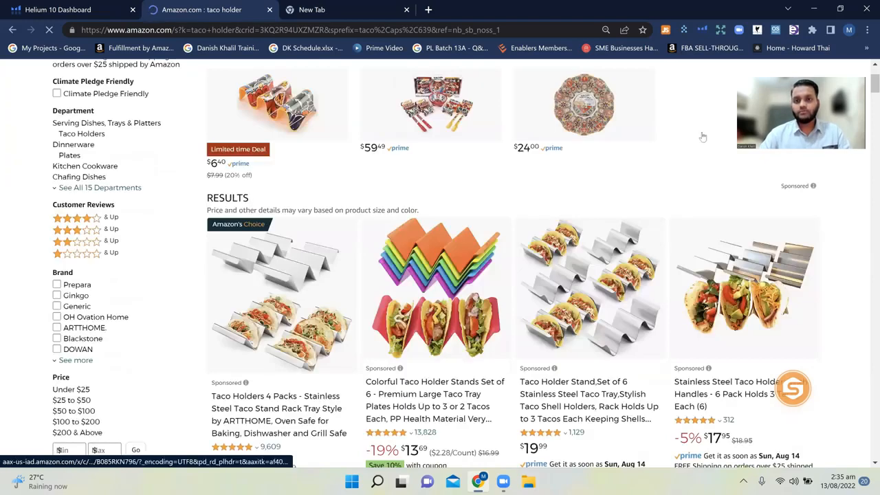
scroll(702, 171, "up", 2)
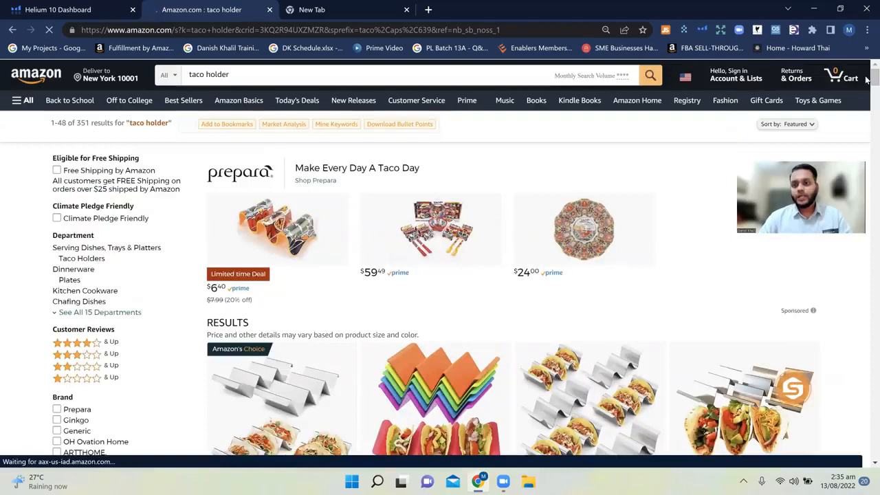
left_click(702, 28)
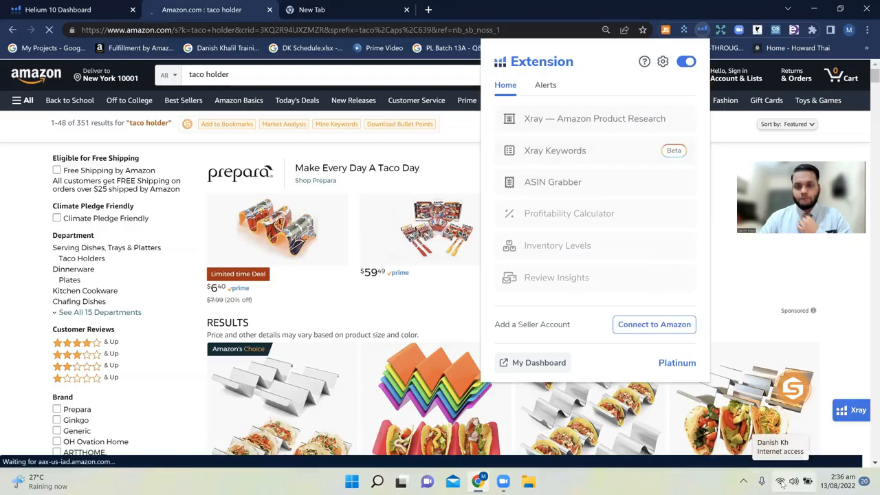
left_click(782, 483)
left_click(541, 201)
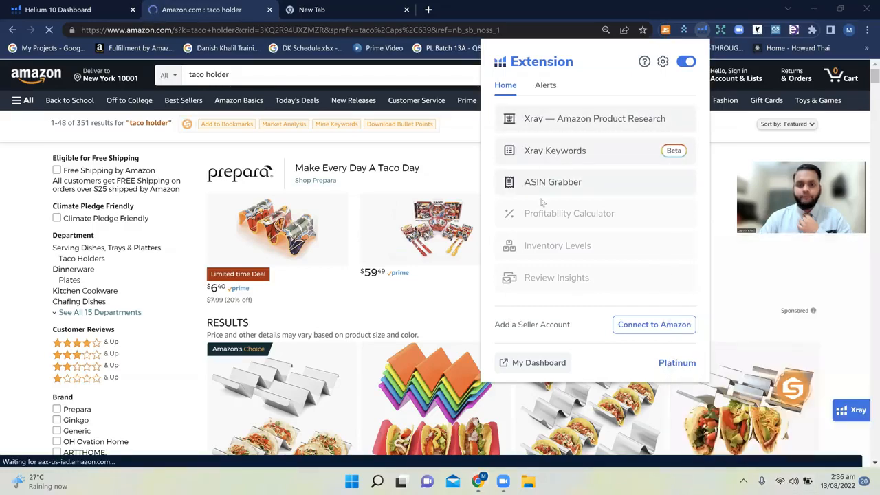
left_click(529, 120)
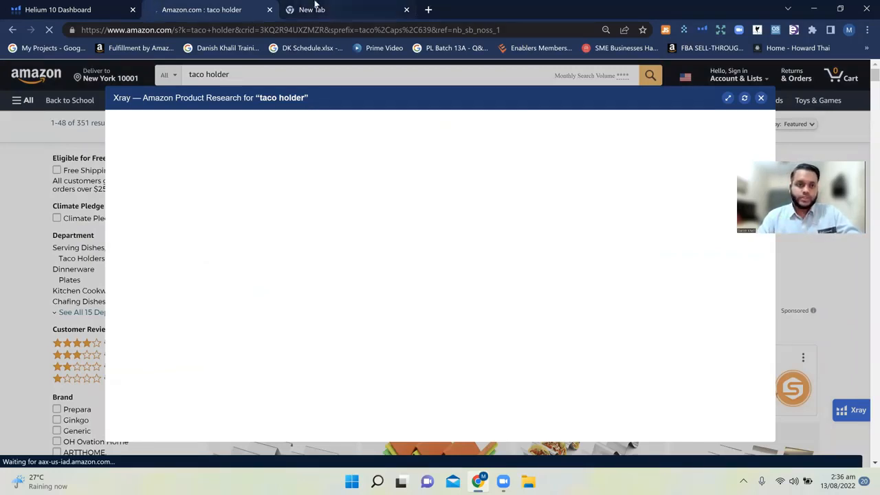
left_click(84, 5)
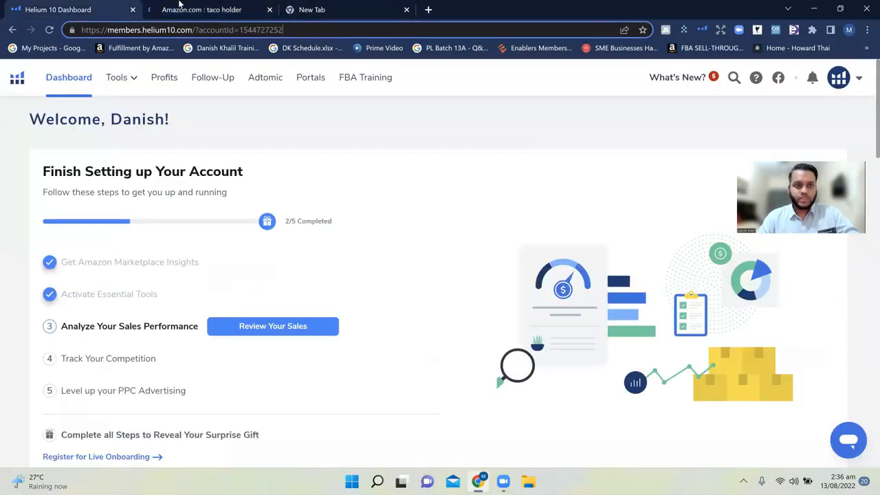
left_click(181, 4)
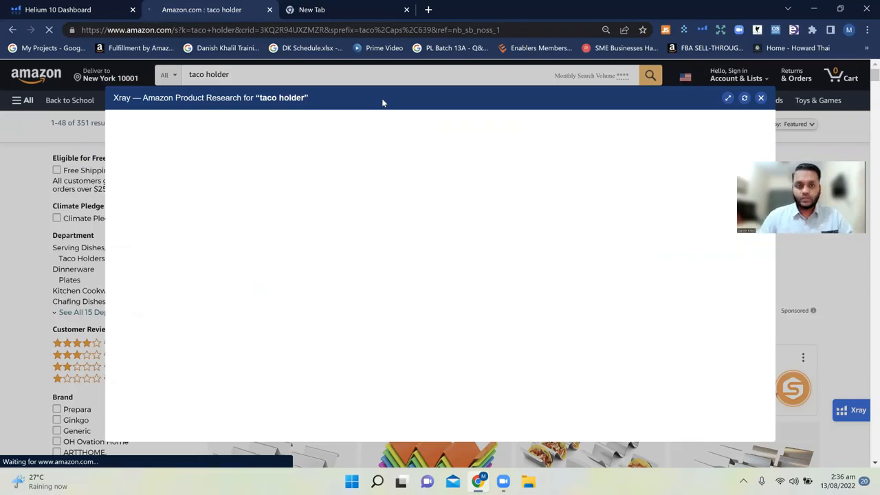
left_click(358, 6)
left_click(231, 6)
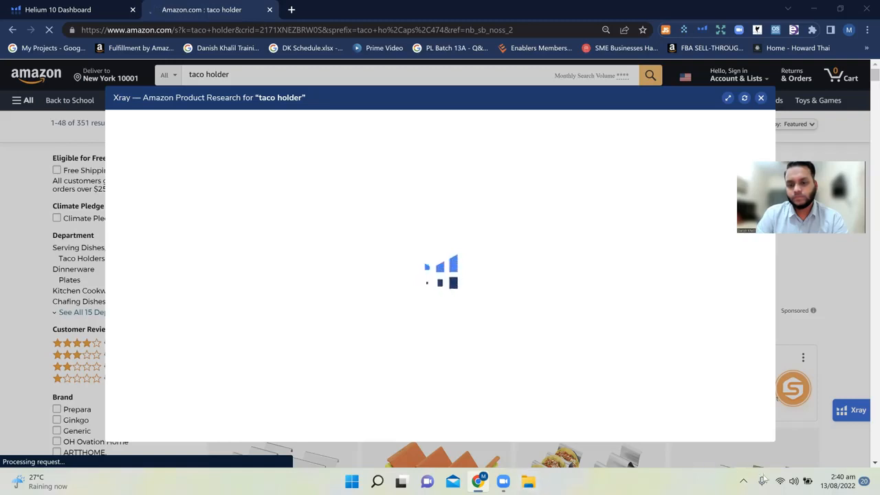
Check the available Wi-Fi networks and connect the computer to PTCL-BB
left_click(792, 481)
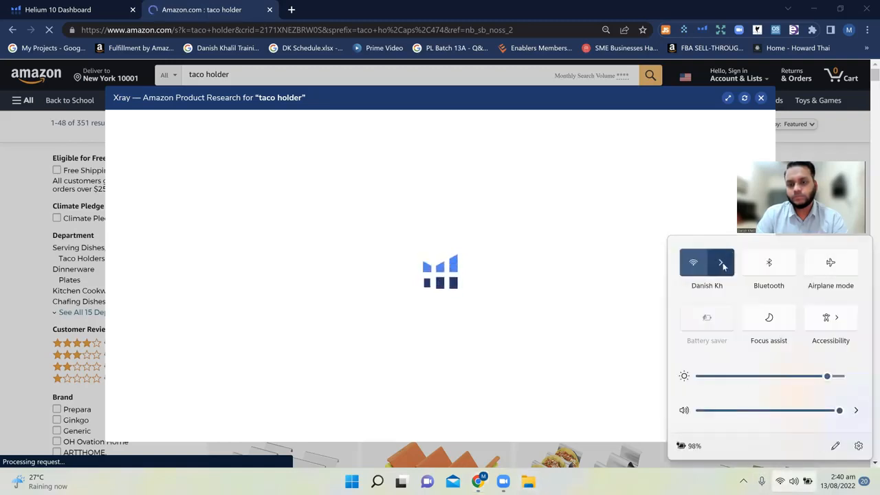
left_click(721, 262)
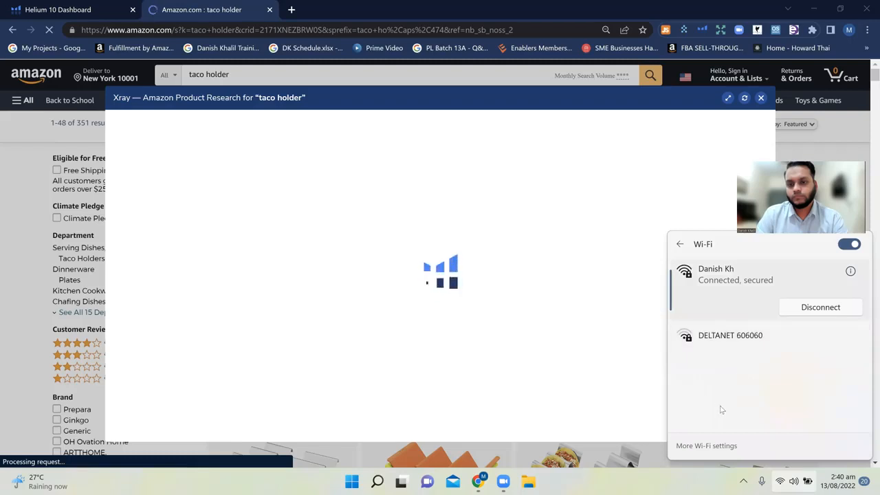
left_click(646, 485)
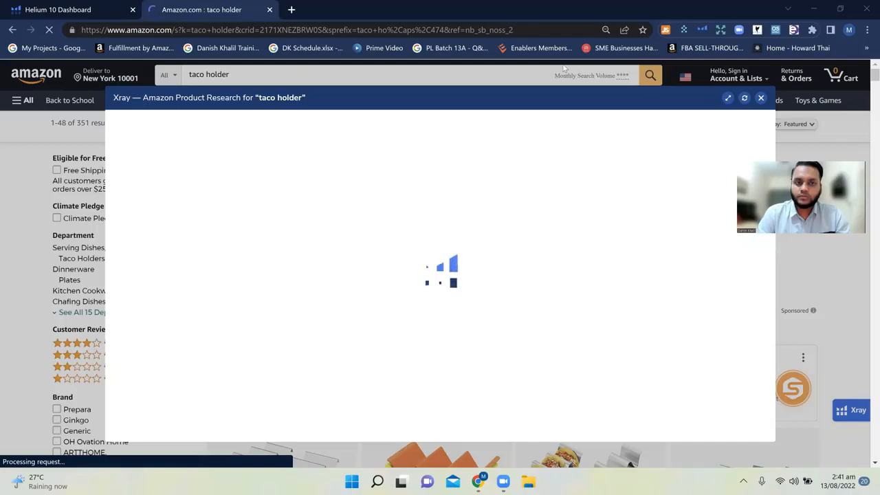
left_click(780, 483)
left_click(728, 264)
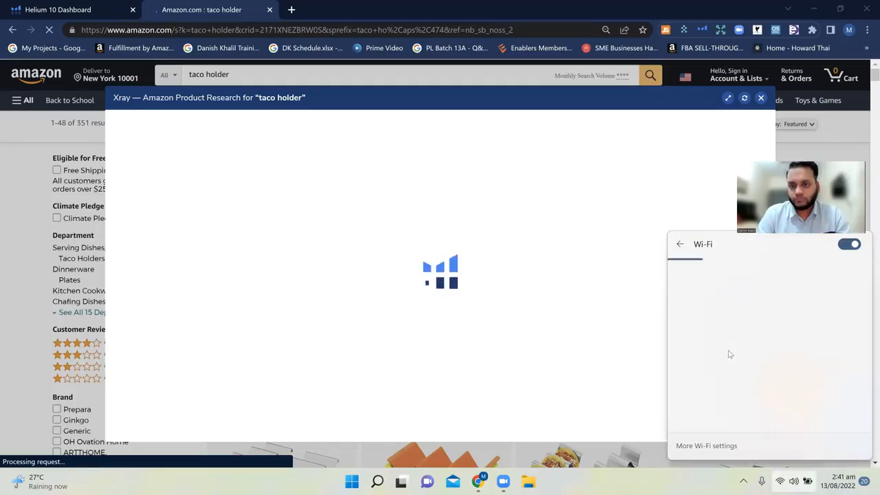
left_click(728, 344)
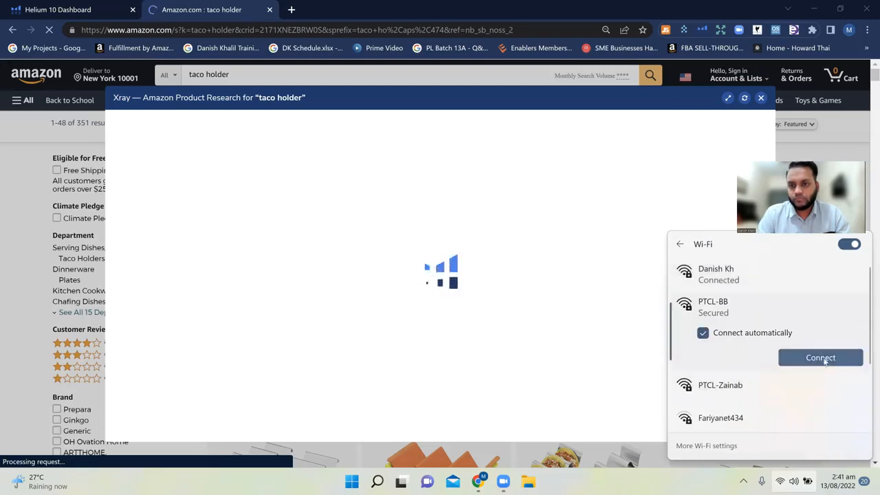
left_click(818, 361)
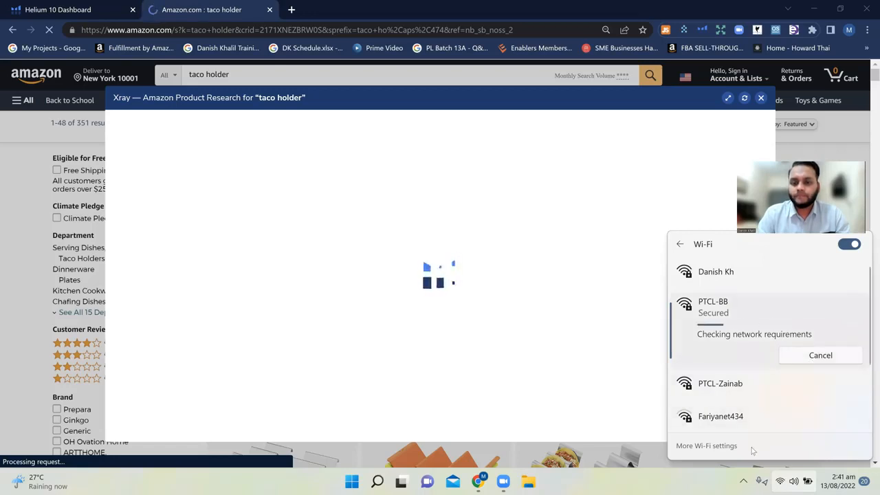
left_click(625, 373)
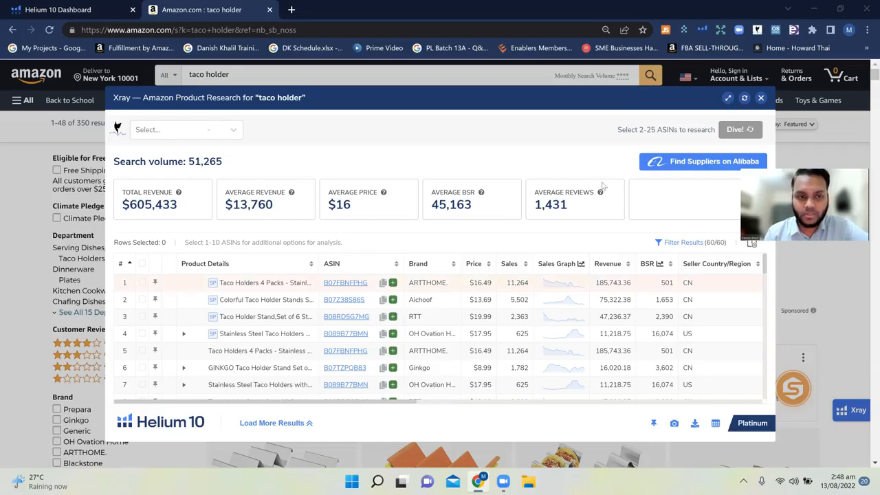
Dismiss the plan upgrade offer and load more results into the Xray product list for "taco holder"
left_click(300, 422)
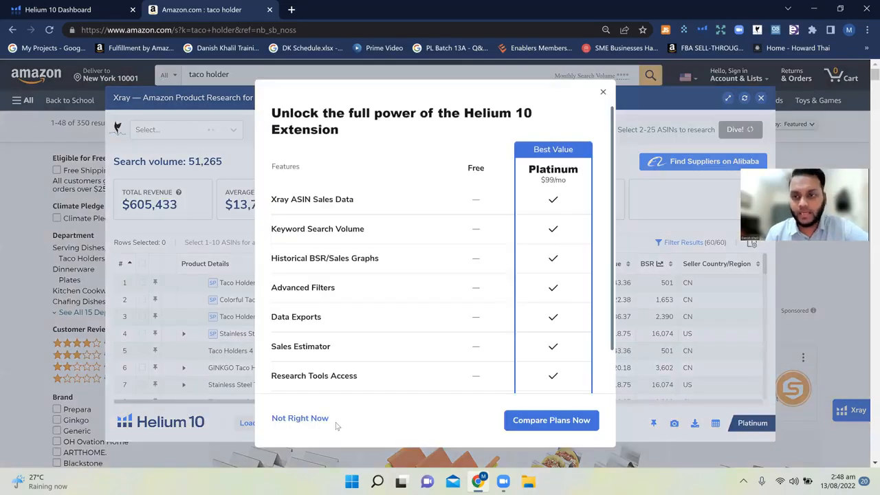
left_click(326, 421)
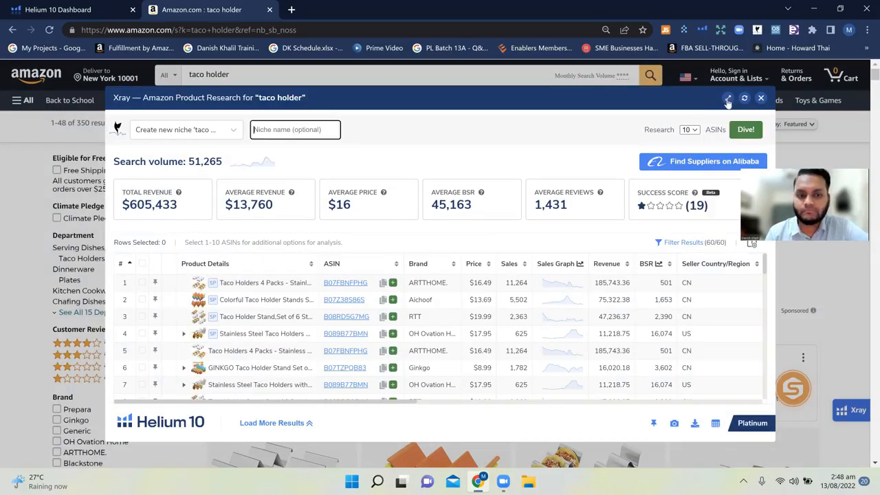
left_click(289, 423)
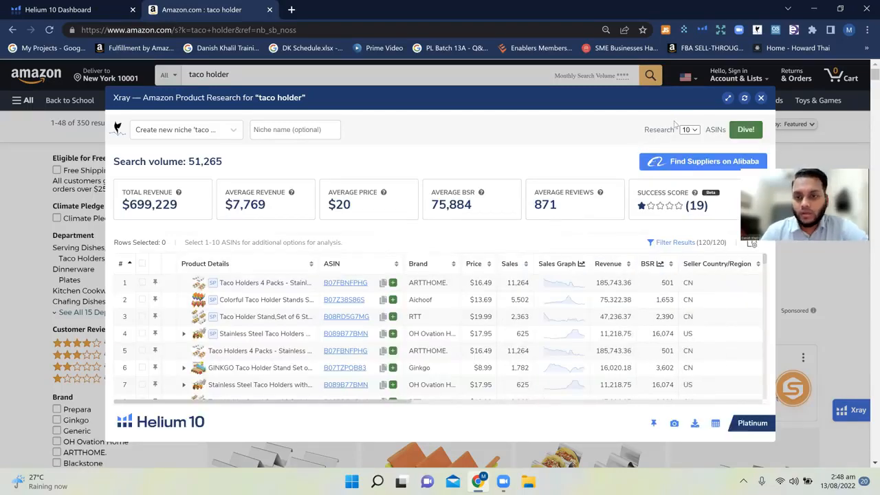
Expand the Xray window to full size and sort the products by sales from highest to lowest
left_click(728, 100)
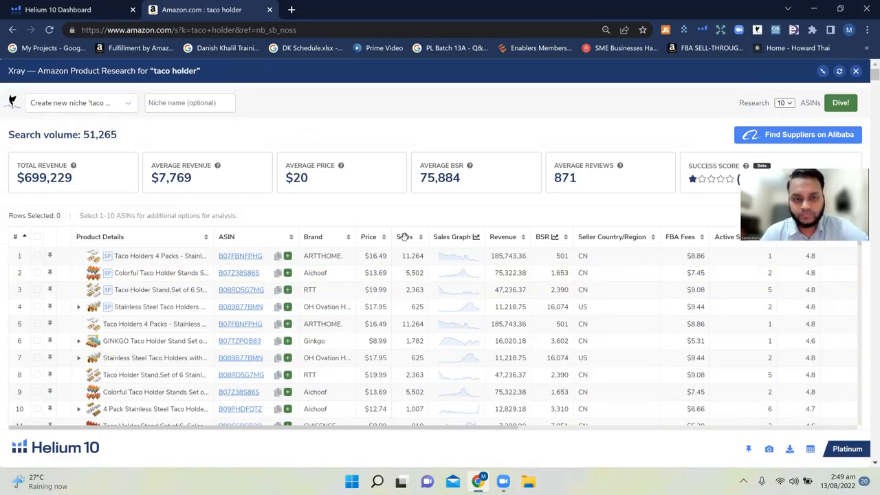
left_click(404, 237)
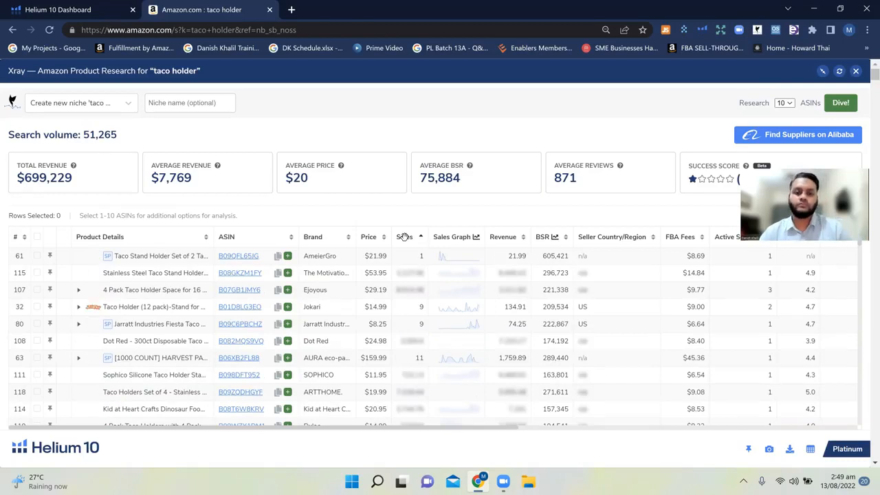
left_click(404, 237)
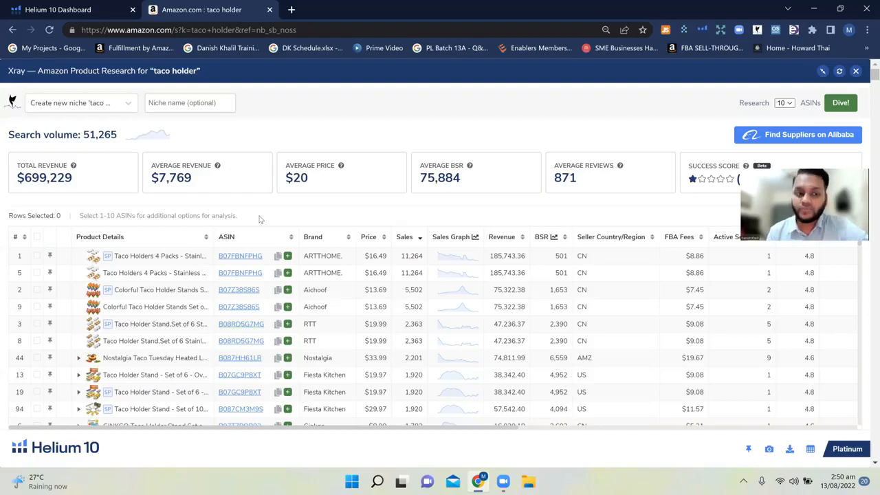
Select the non-sponsored ARTTHOME., Aichoof and RTT listings (rows 5, 9 and 8) and the Nostalgia listing (row 44) for research
left_click(37, 273)
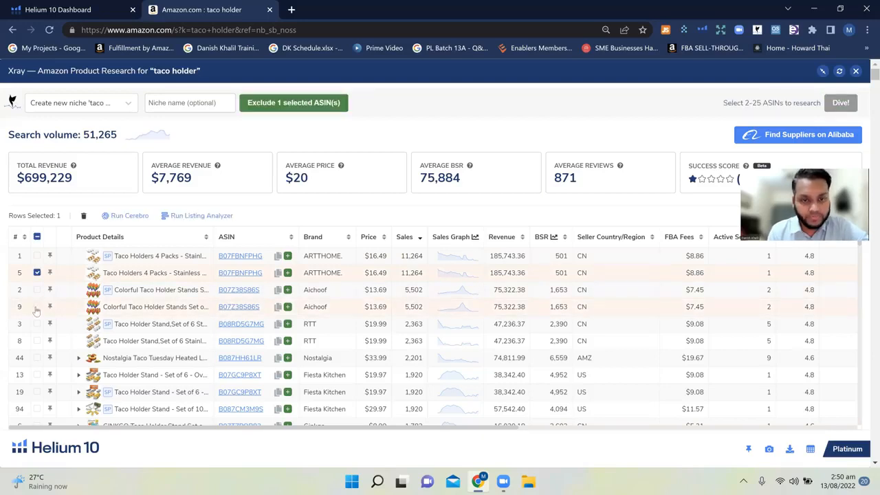
left_click(38, 307)
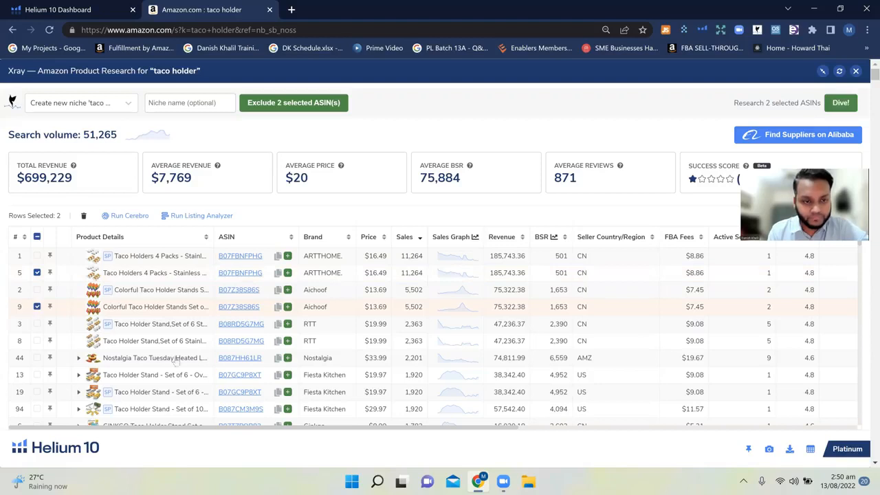
left_click(37, 341)
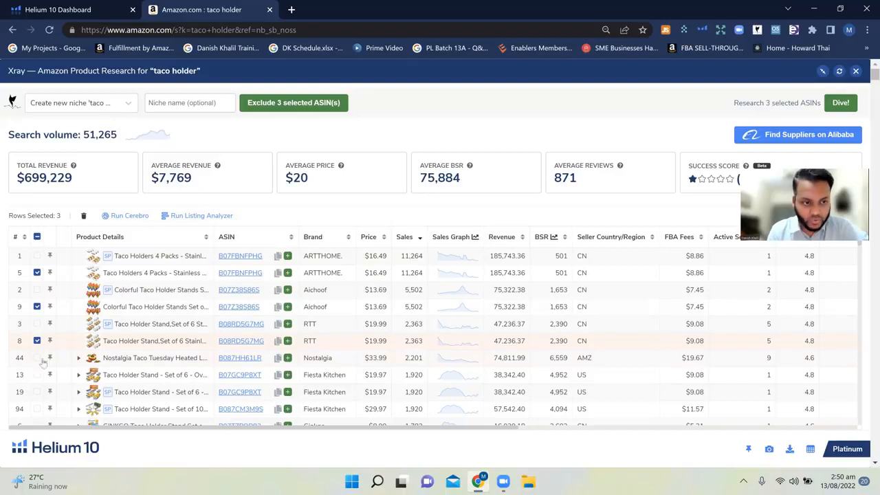
mouse_move(230, 361)
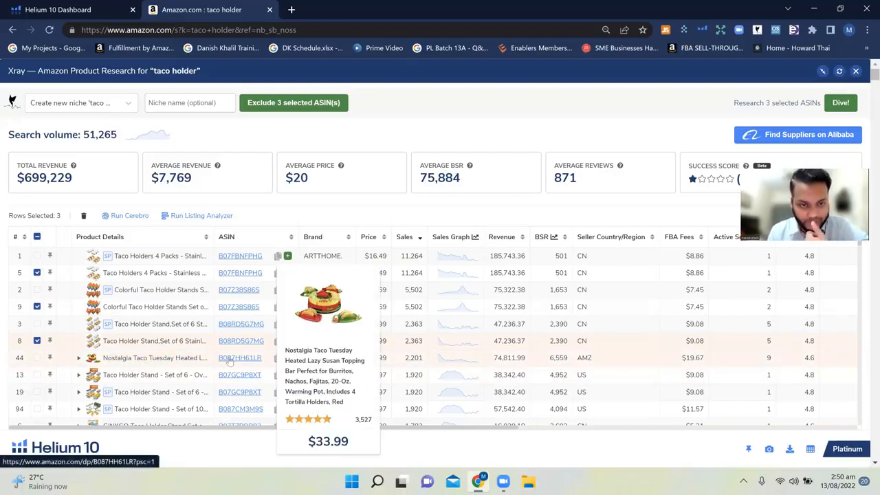
left_click(37, 358)
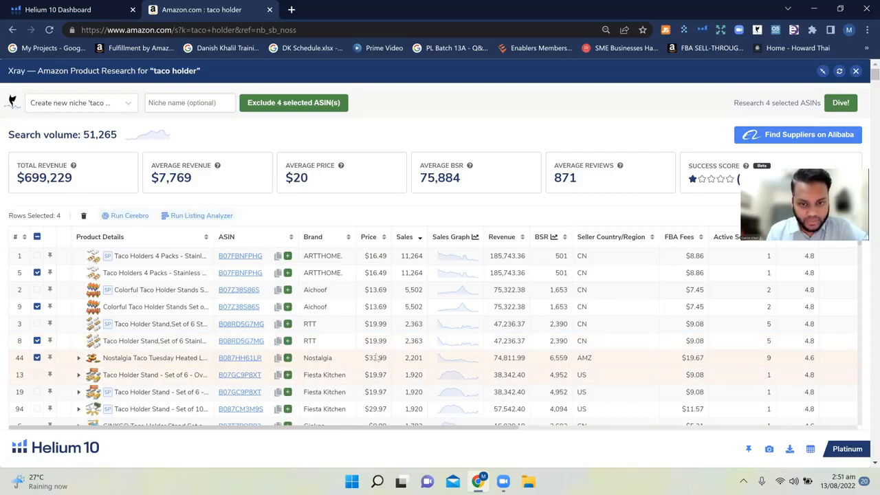
Add the Fiesta Kitchen rows 13 and 94, Ginkgo rows 6 and 14, and Aichoof row 10 to the selection
scroll(350, 397, "down", 1)
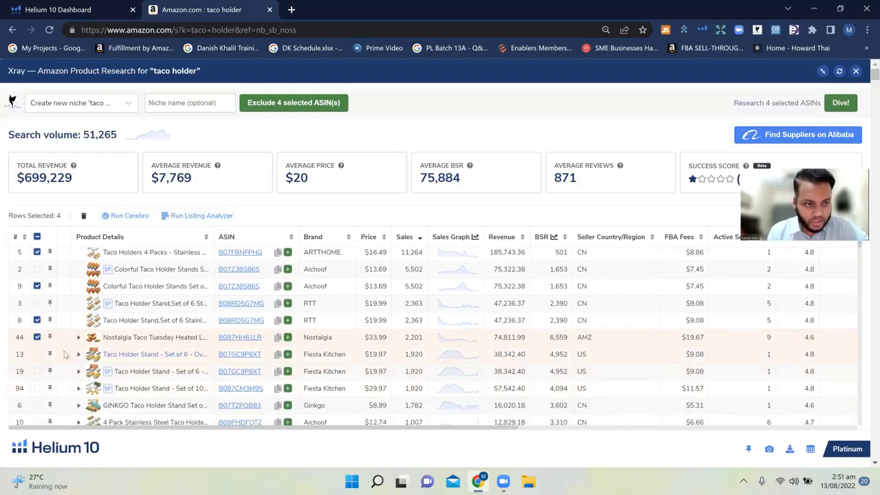
left_click(37, 354)
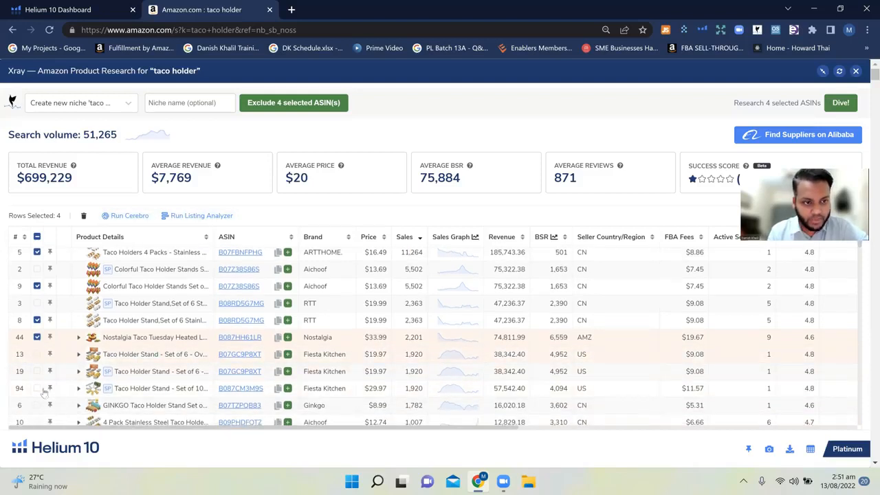
left_click(37, 389)
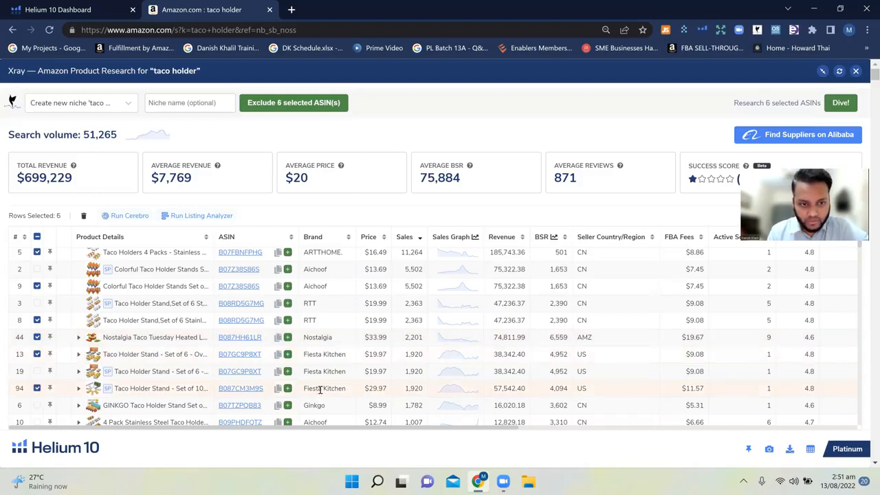
scroll(321, 389, "down", 2)
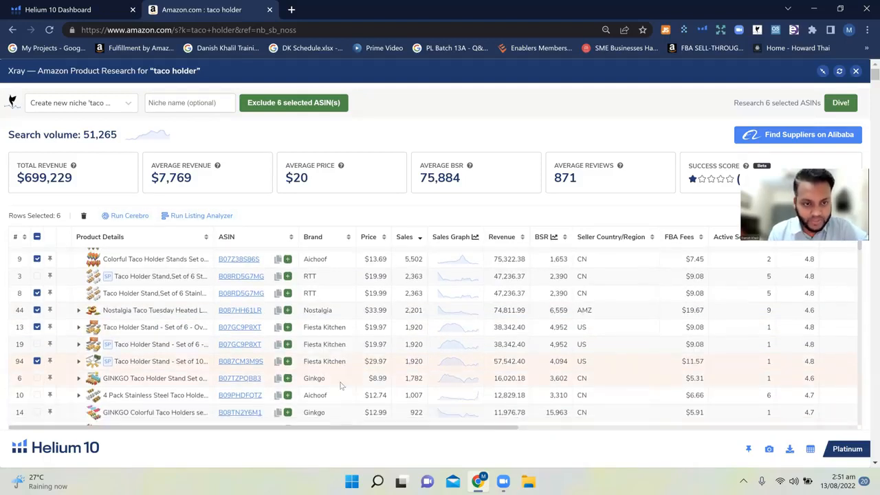
left_click(36, 378)
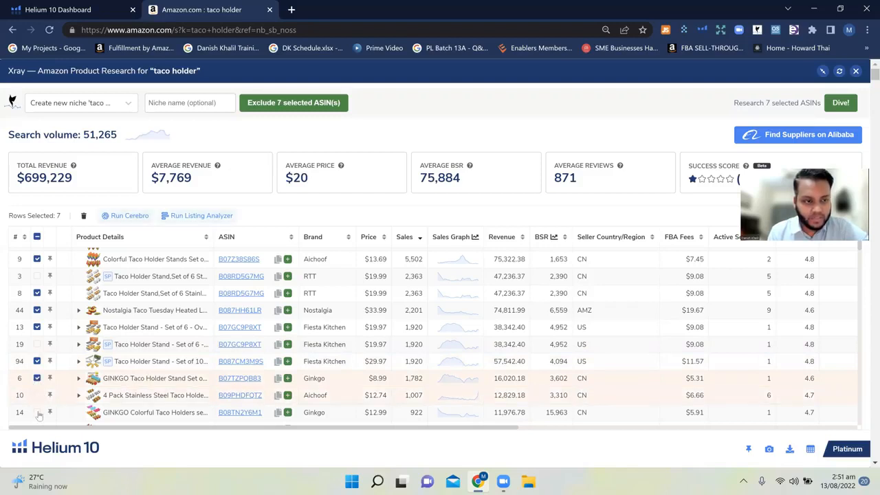
left_click(36, 395)
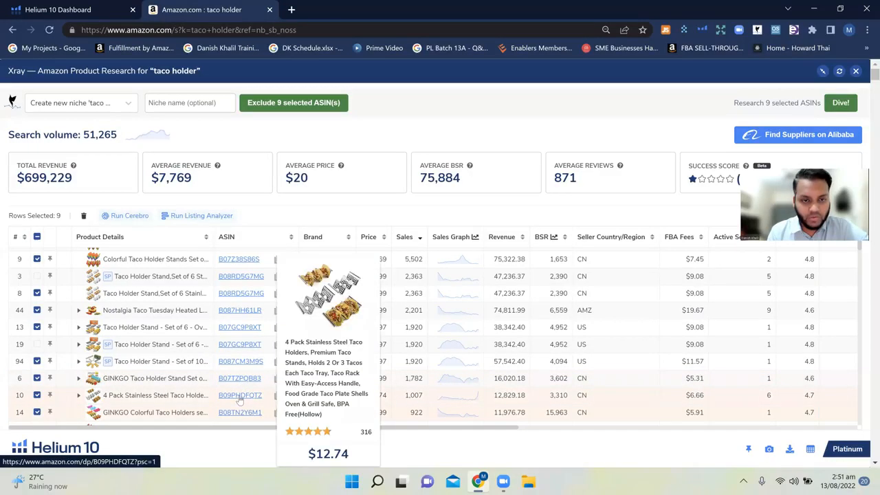
Check the product previews and add the CUISENSE, Prepara and Charmount taco holders (rows 11, 42 and 26) to the selection
mouse_move(237, 416)
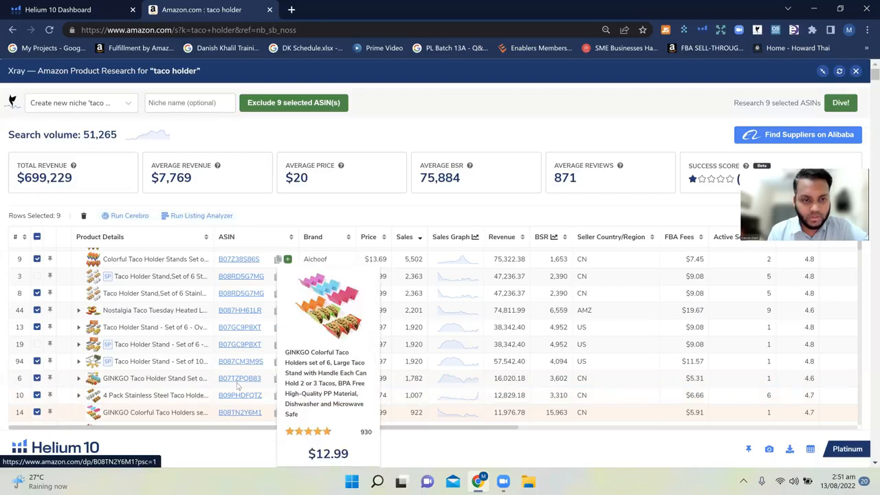
mouse_move(235, 382)
scroll(227, 372, "down", 1)
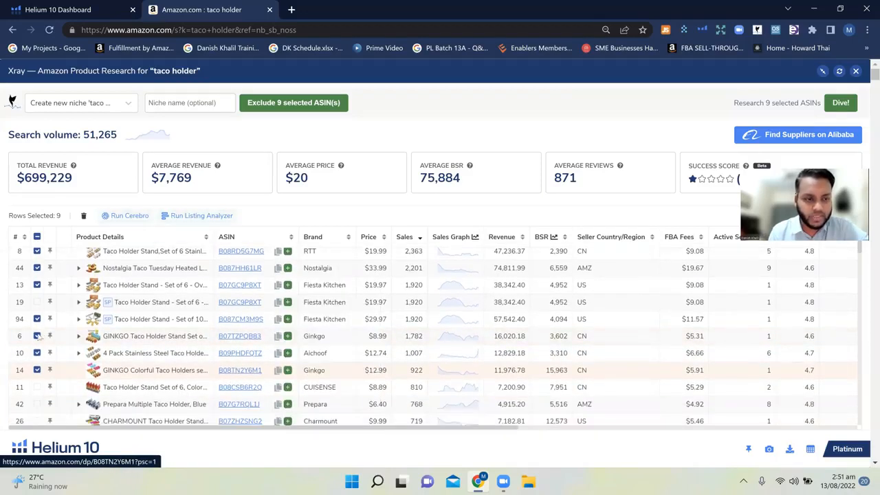
scroll(37, 337, "down", 2)
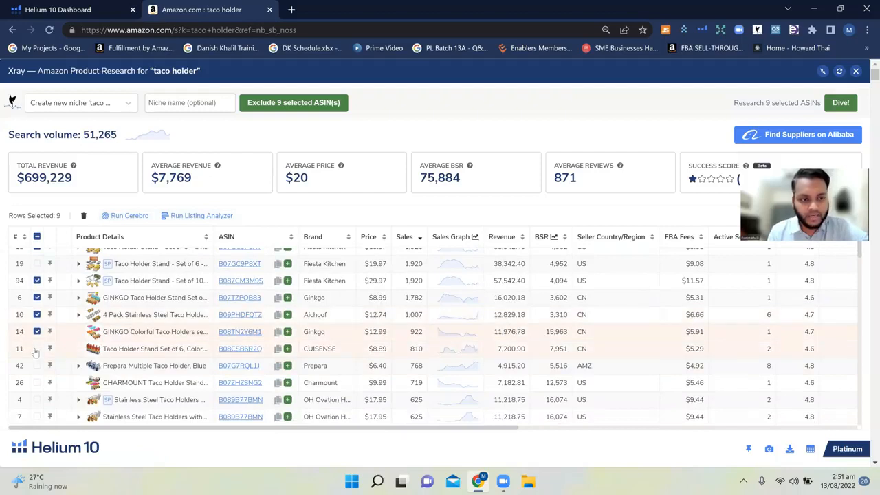
mouse_move(227, 352)
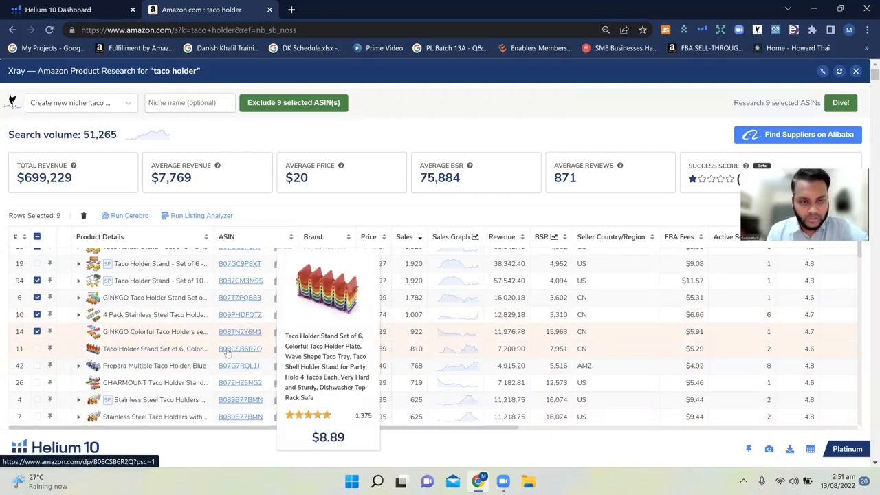
left_click(37, 349)
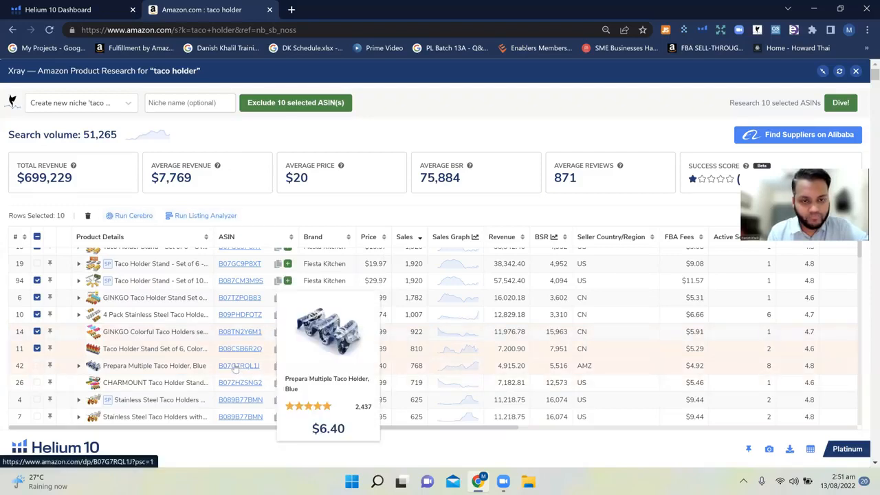
left_click(37, 366)
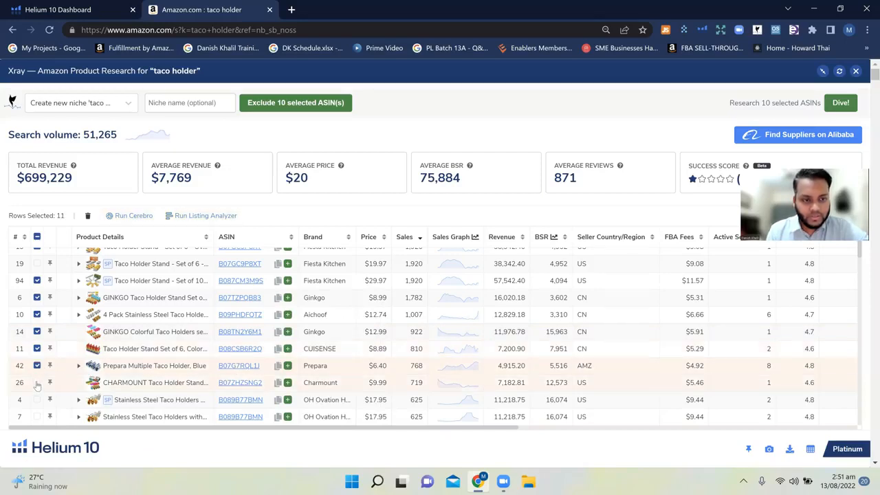
left_click(37, 383)
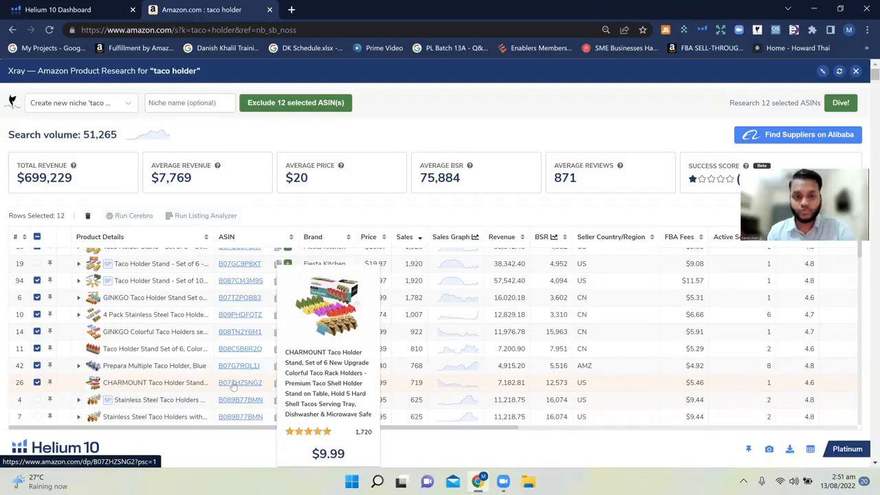
Add the non-sponsored OH Ovation listing (row 7), Ginkgo row 12 and U-Taste row 25 to the selection
scroll(234, 387, "down", 1)
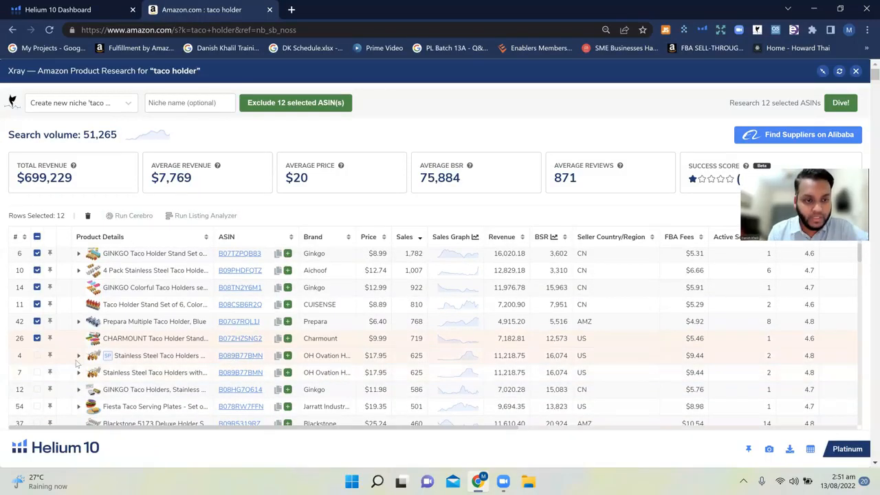
left_click(37, 372)
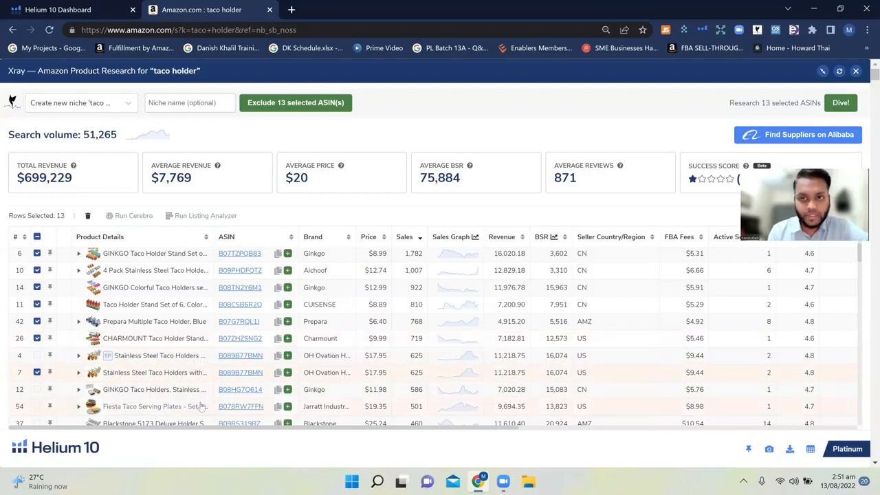
scroll(125, 385, "down", 1)
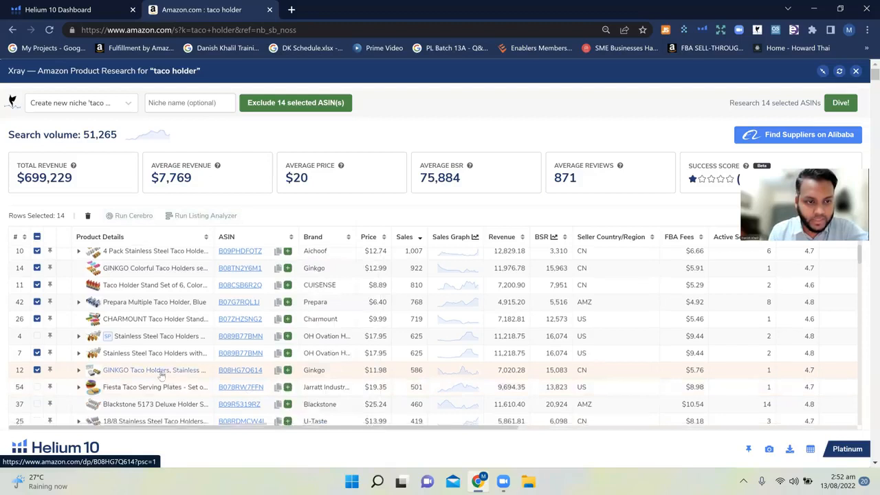
scroll(164, 374, "down", 1)
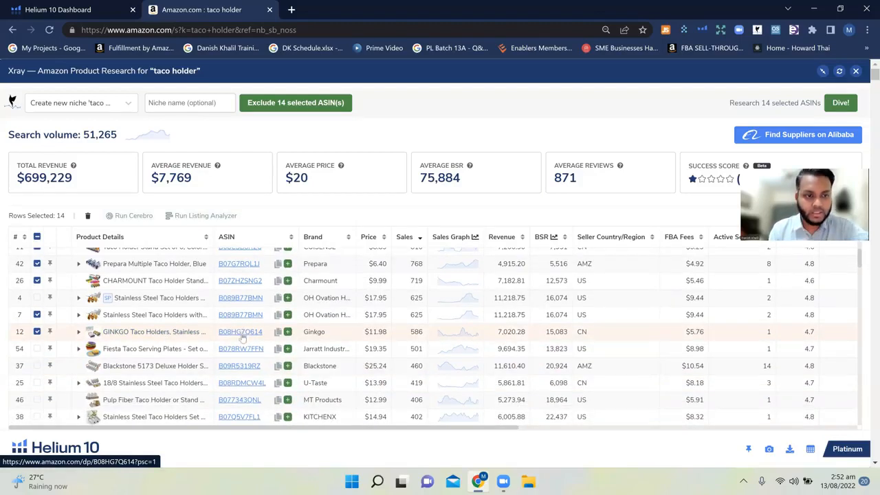
mouse_move(241, 370)
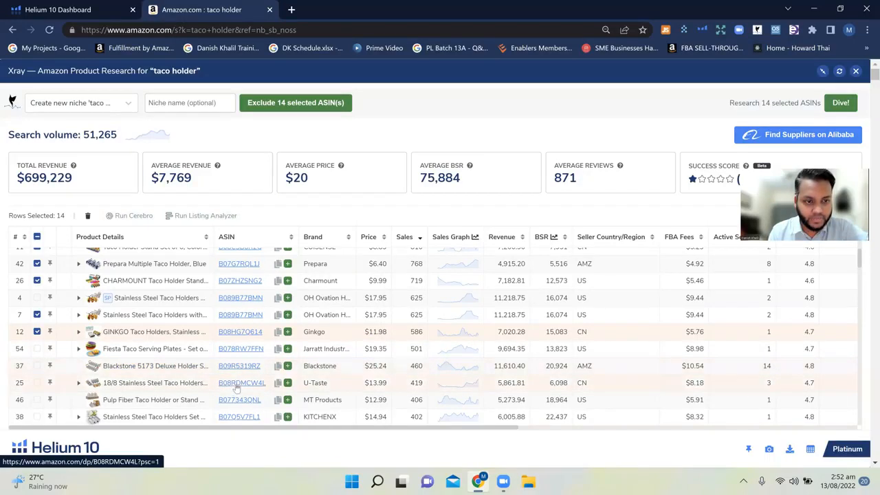
left_click(37, 383)
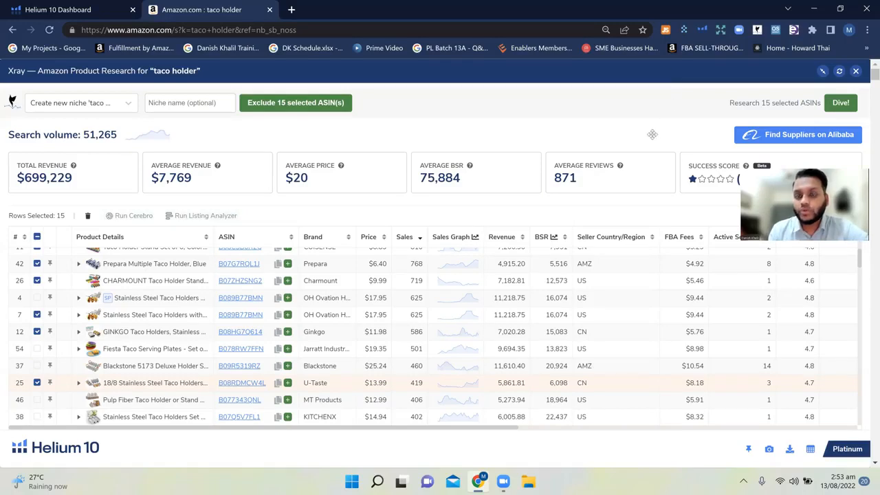
Start a Data Dive on the 15 selected ASINs, cancel that attempt and run the dive again
left_click(840, 103)
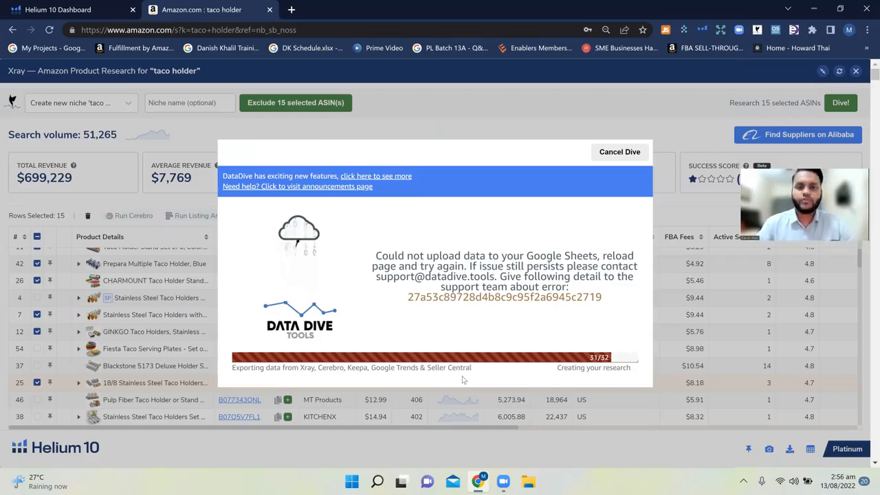
left_click(621, 152)
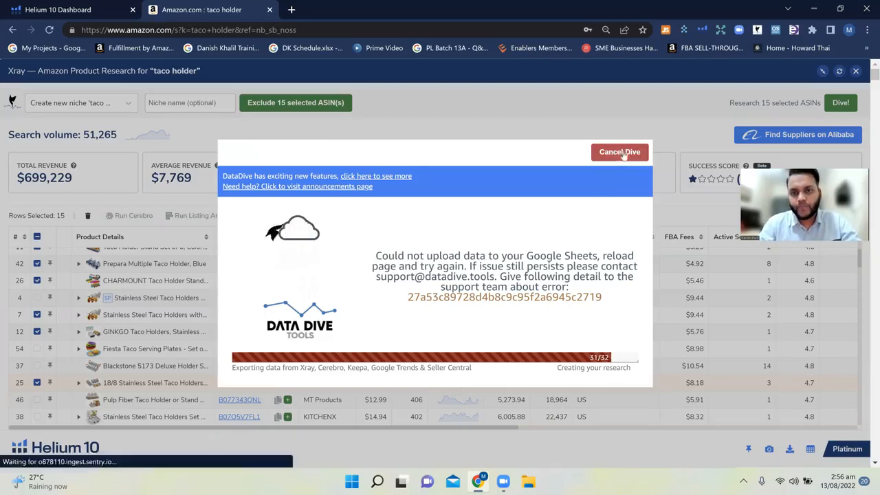
left_click(839, 104)
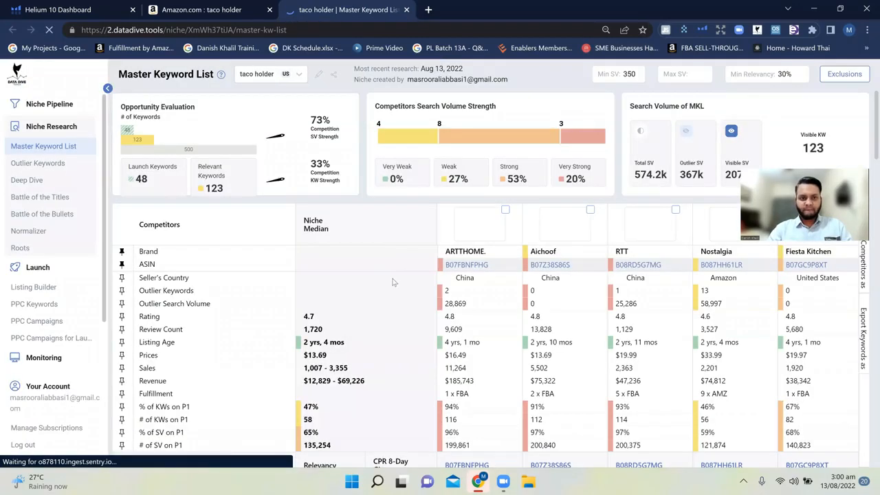
Examine the opportunity evaluation, competitor metrics and keyword rankings in the taco holder Master Keyword List
scroll(394, 277, "down", 1)
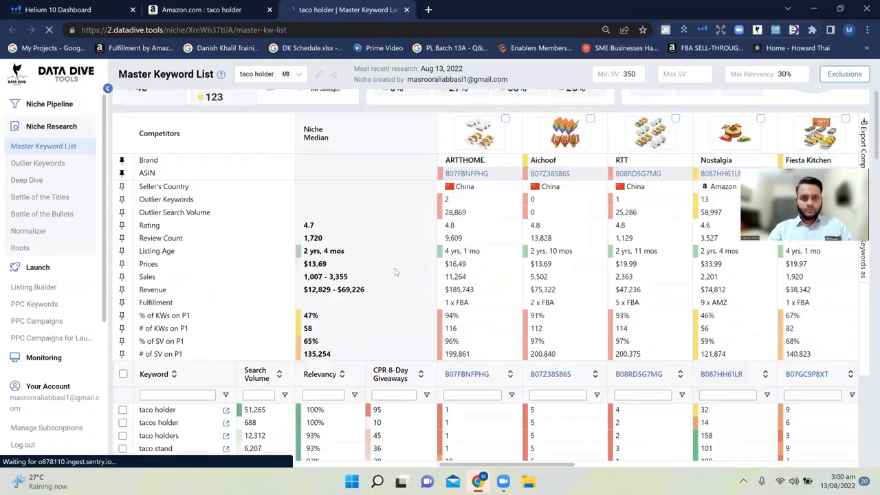
scroll(396, 272, "up", 1)
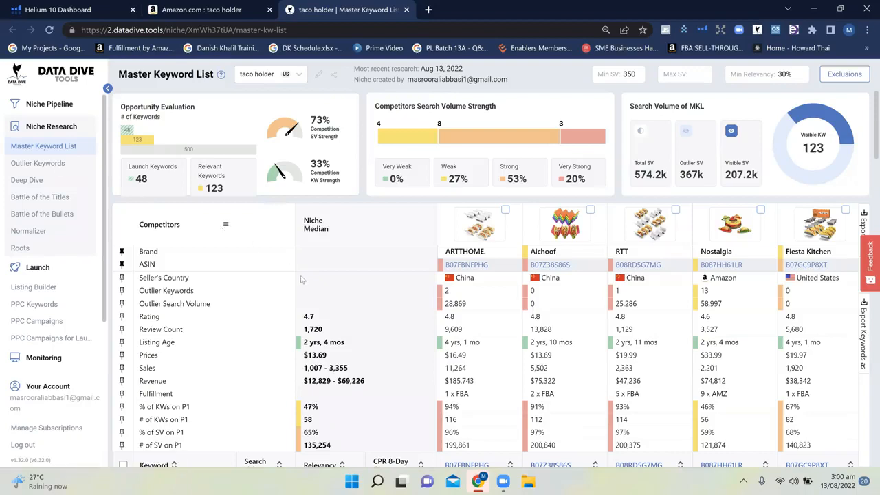
scroll(382, 316, "down", 1)
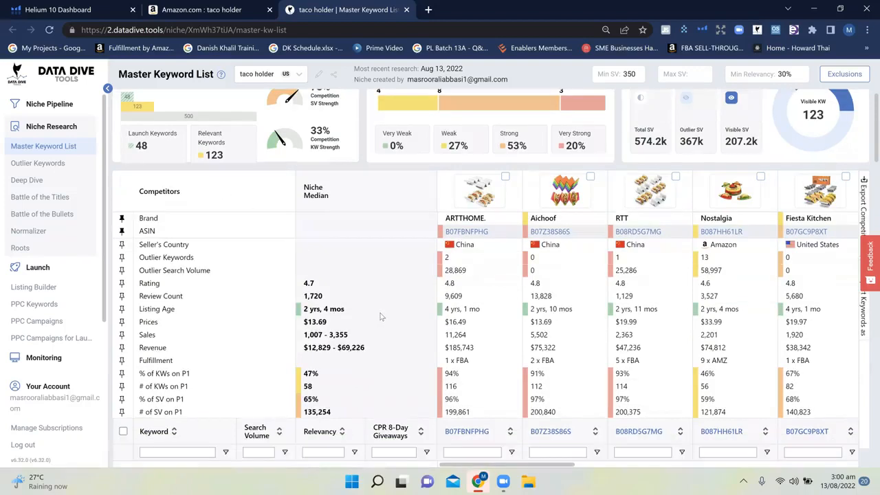
scroll(382, 317, "up", 1)
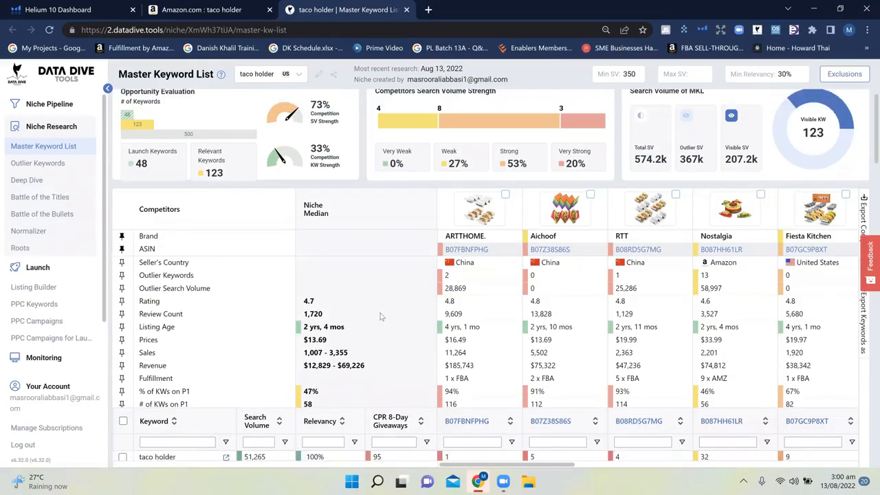
scroll(382, 316, "up", 1)
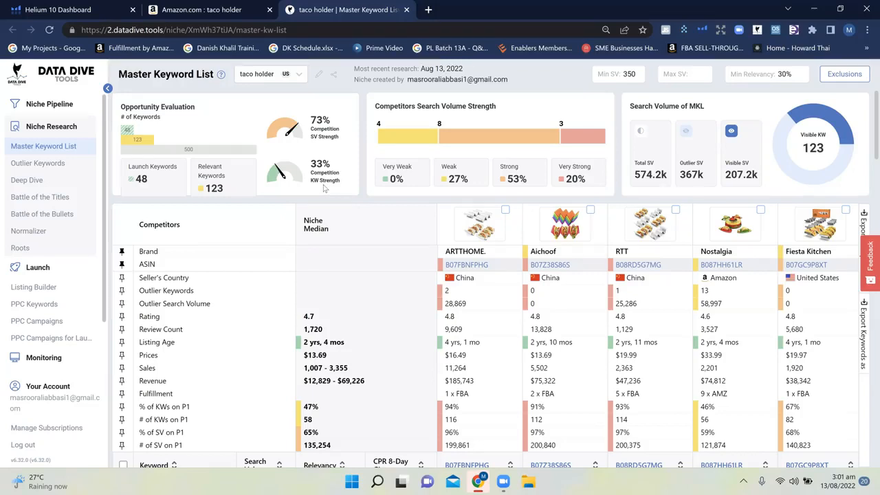
scroll(324, 187, "down", 3)
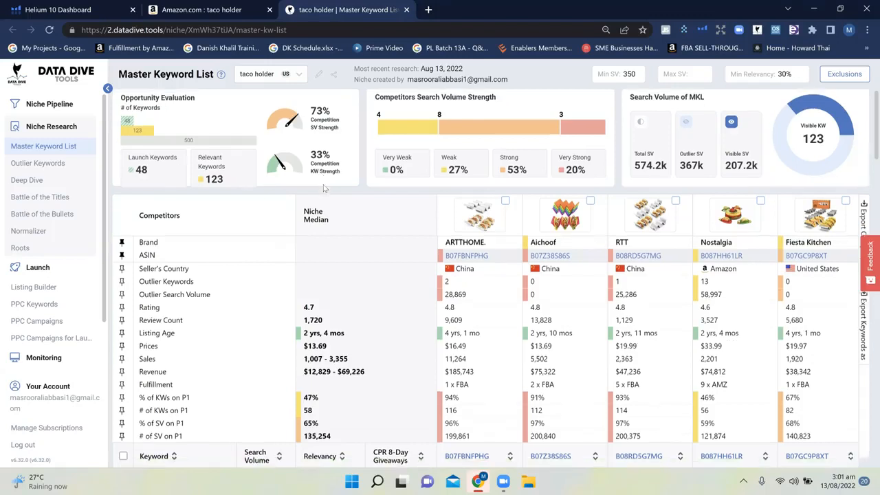
scroll(357, 222, "down", 3)
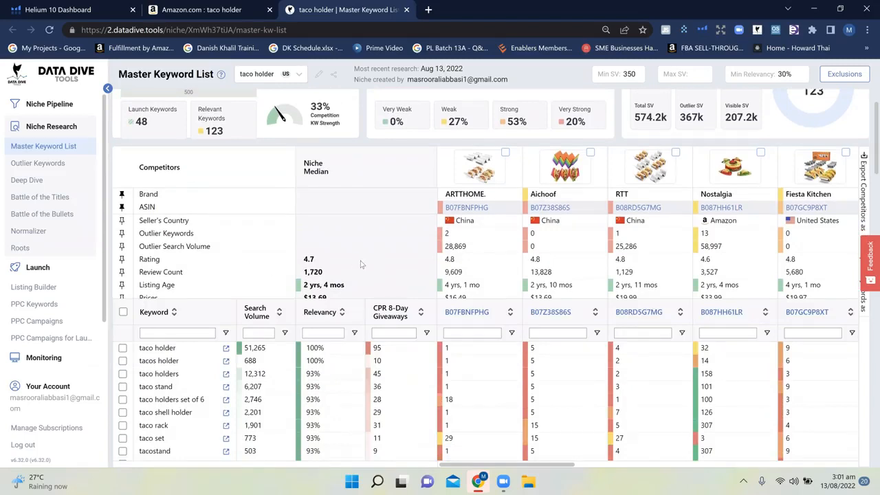
scroll(362, 265, "up", 1)
scroll(362, 265, "down", 1)
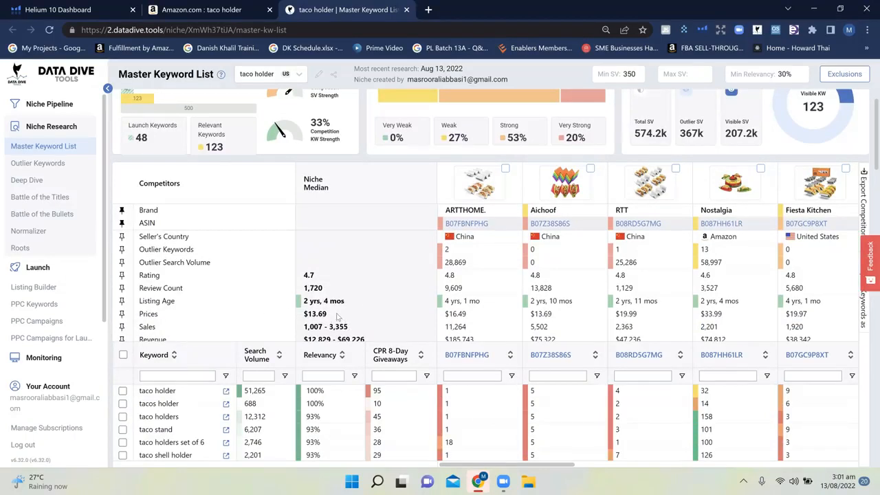
Compare sales, revenue and the page-one keyword and search volume shares of all competitors with the niche median
scroll(337, 315, "down", 1)
scroll(337, 315, "down", 1)
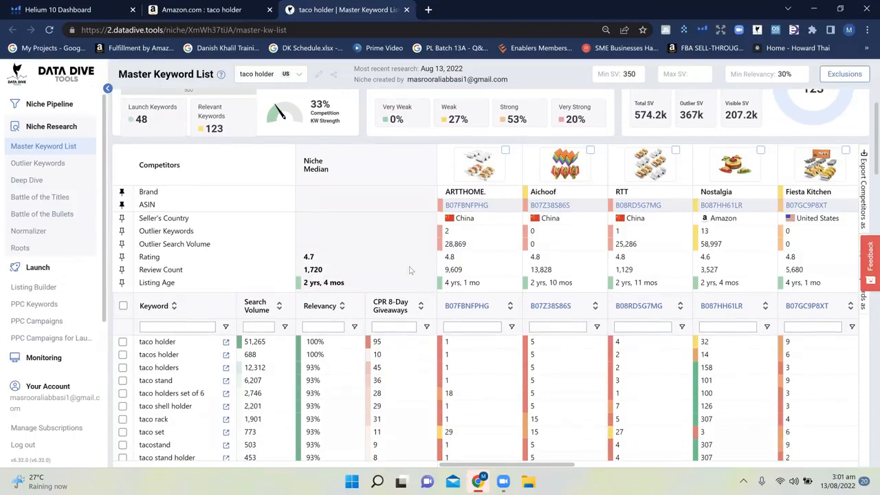
scroll(352, 351, "up", 2)
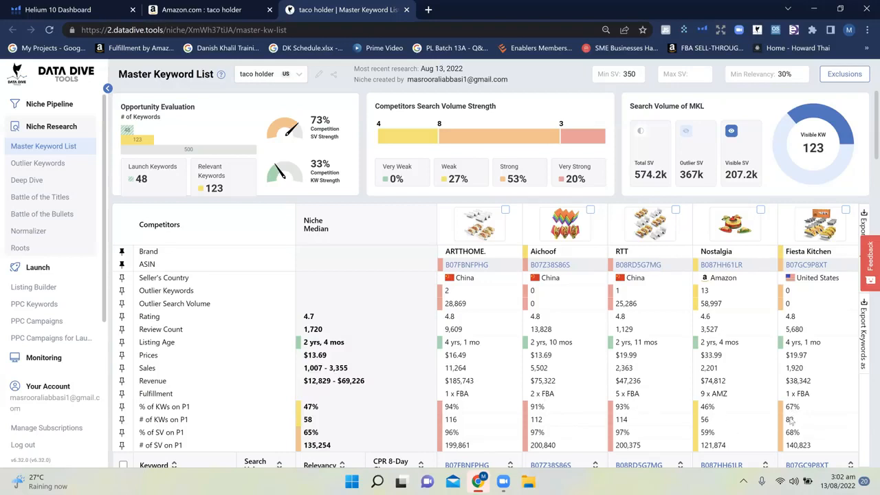
scroll(792, 420, "right", 1)
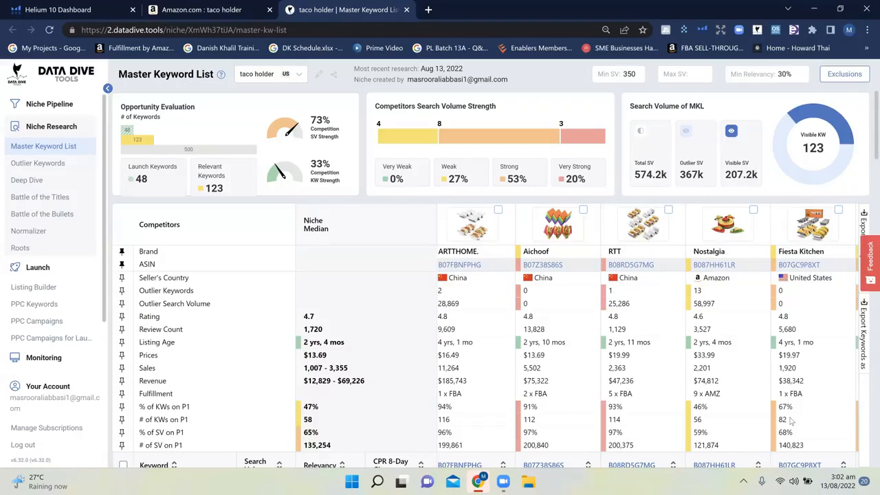
scroll(793, 420, "right", 3)
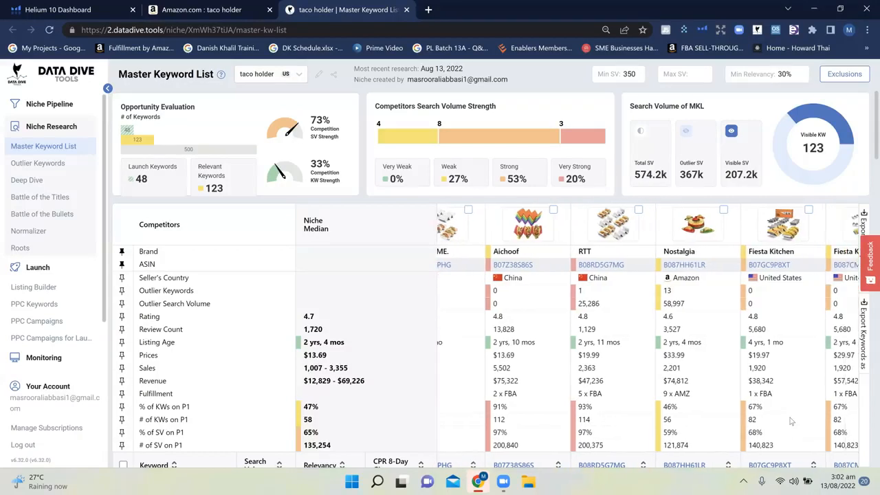
scroll(793, 420, "right", 5)
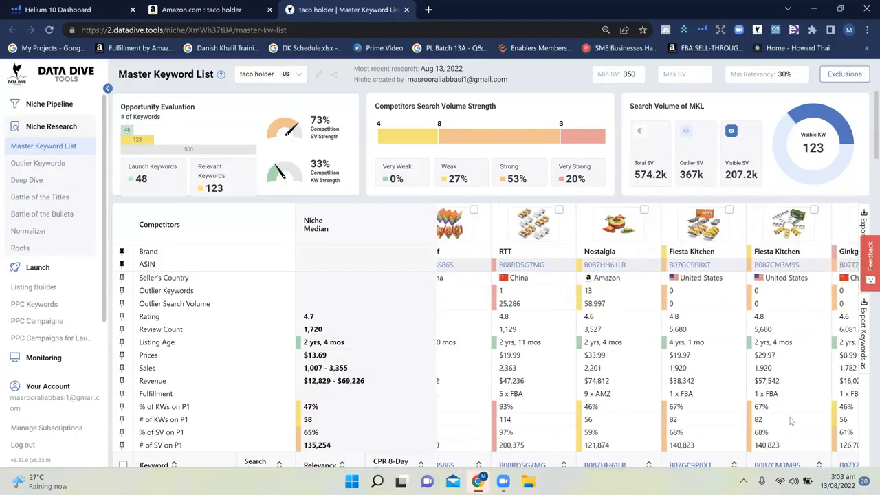
scroll(791, 421, "right", 2)
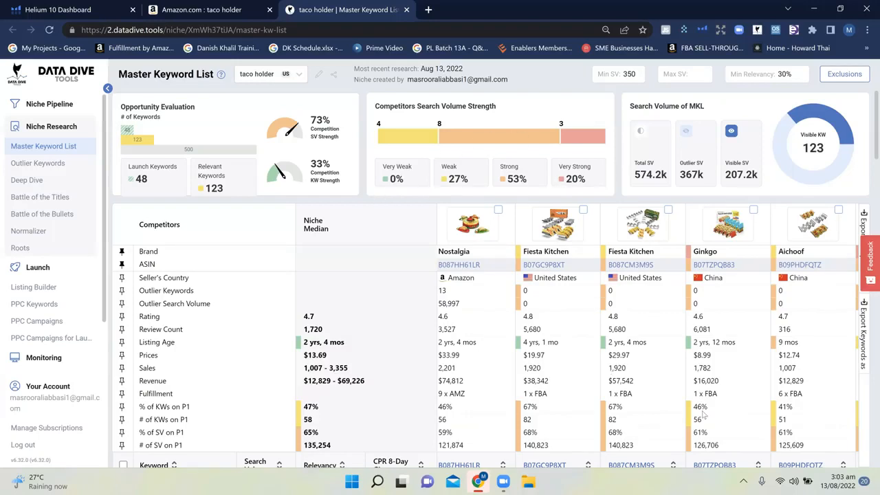
scroll(703, 412, "right", 1)
scroll(703, 415, "right", 3)
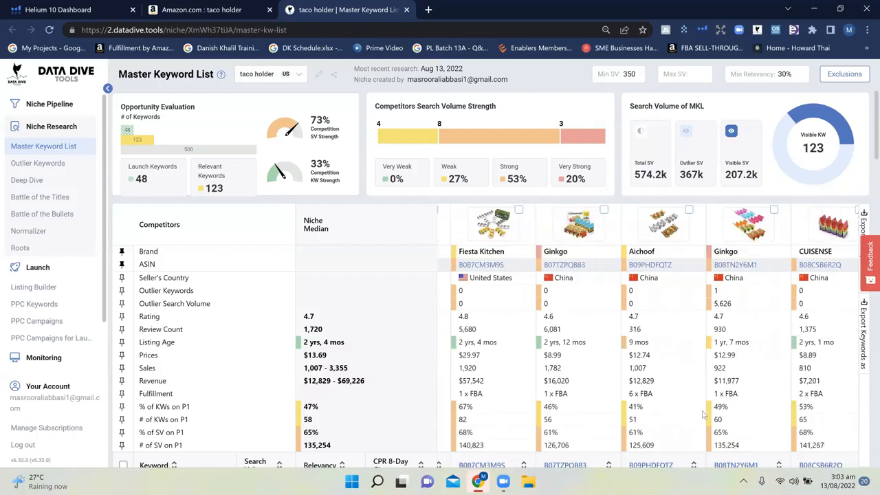
scroll(703, 414, "right", 3)
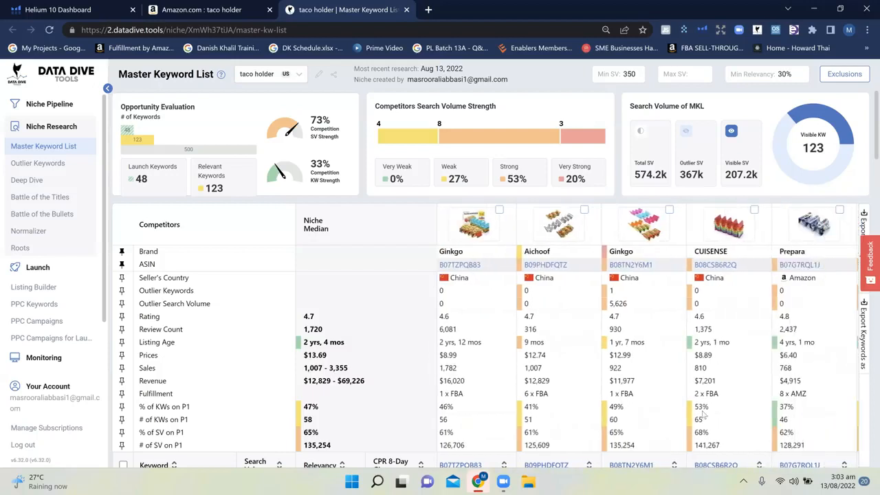
scroll(703, 413, "right", 5)
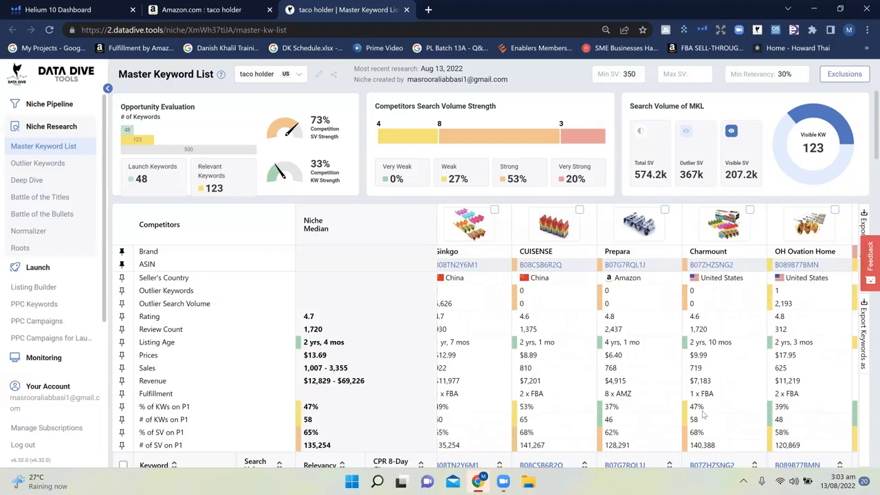
scroll(702, 413, "right", 5)
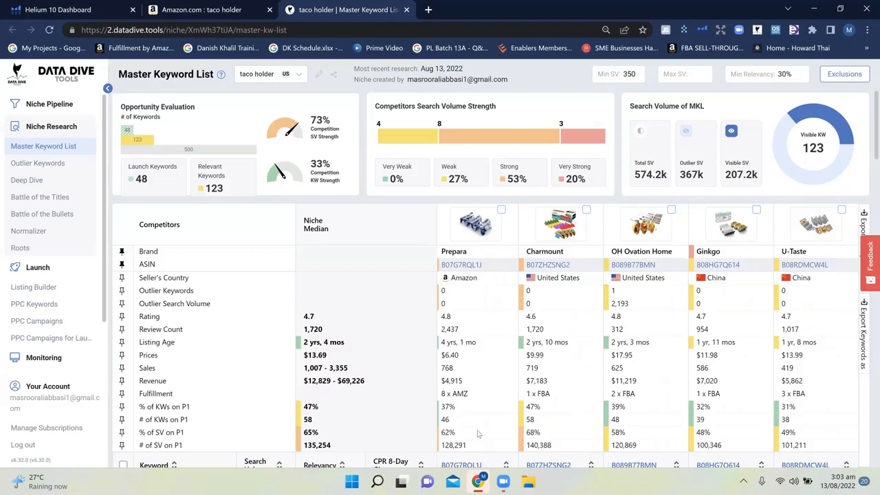
Re-examine the page-one keyword and search volume figures from the weaker competitors back to ARTTHOME., along with the opportunity evaluation
scroll(467, 428, "left", 1)
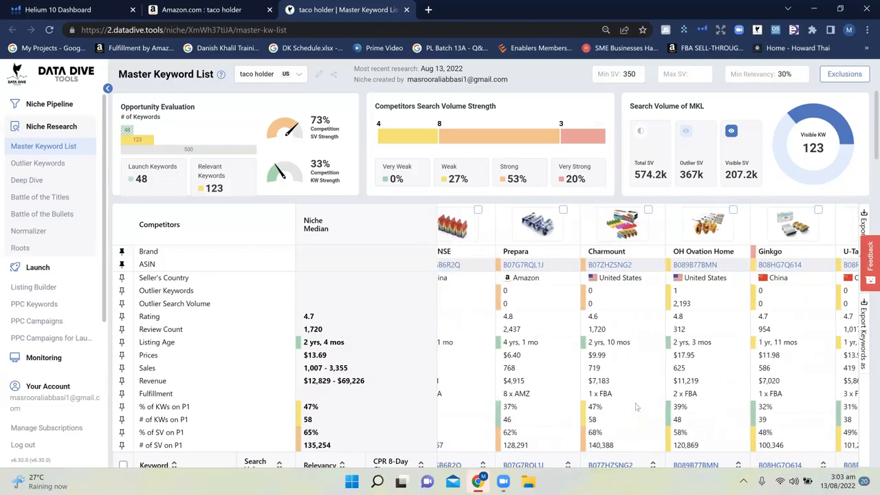
scroll(771, 412, "right", 1)
scroll(771, 418, "left", 1)
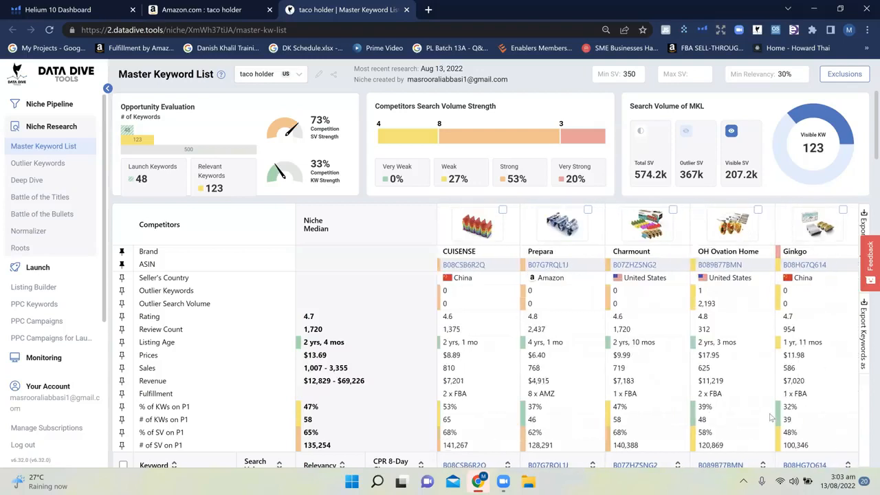
scroll(770, 417, "left", 1)
scroll(771, 417, "left", 10)
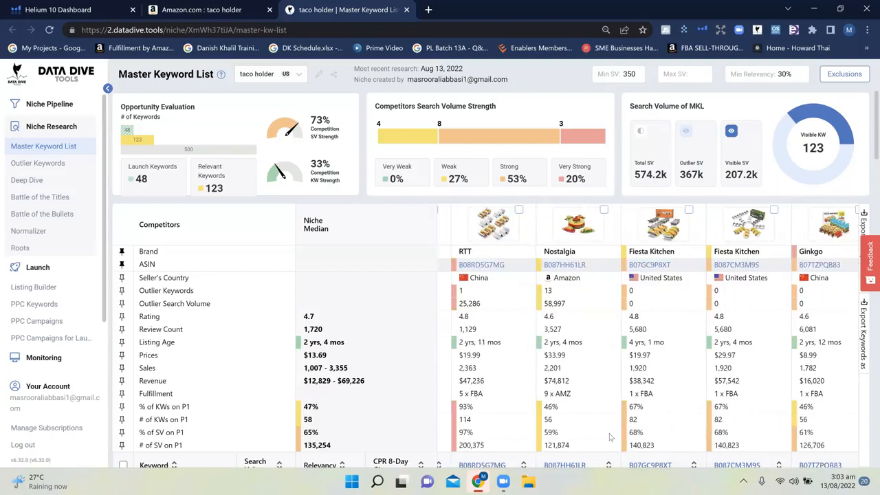
scroll(609, 436, "left", 3)
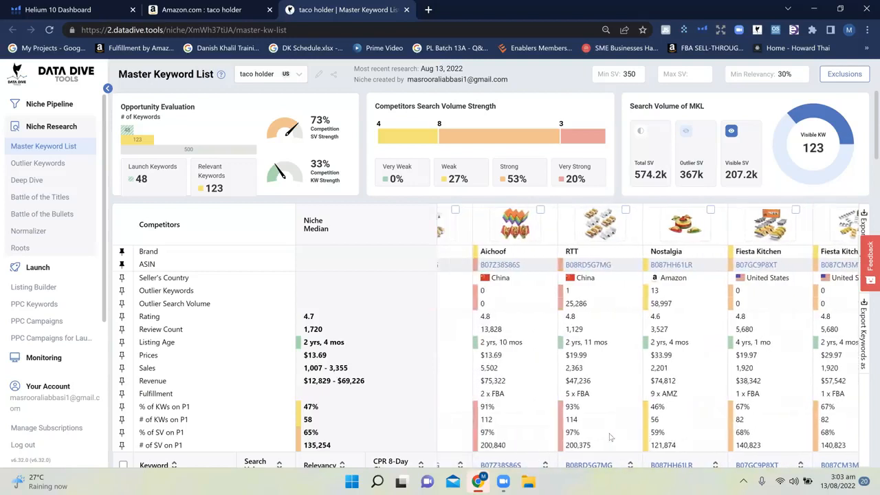
scroll(610, 436, "left", 1)
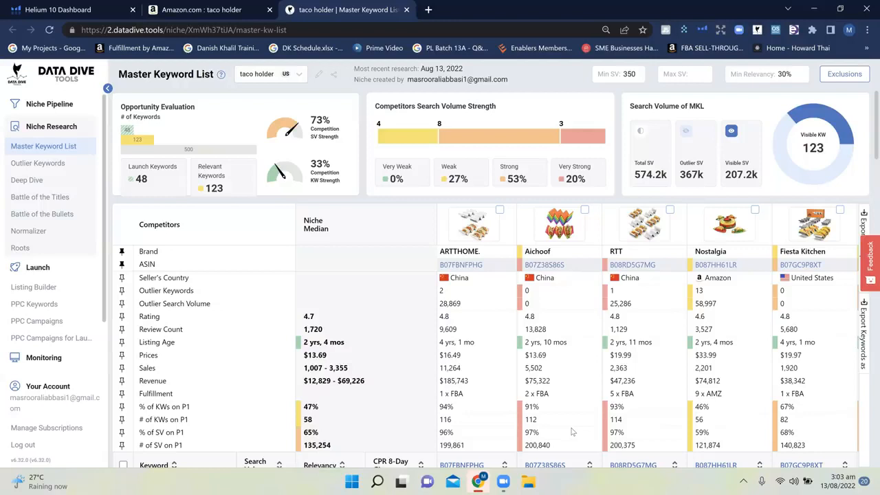
scroll(573, 432, "left", 1)
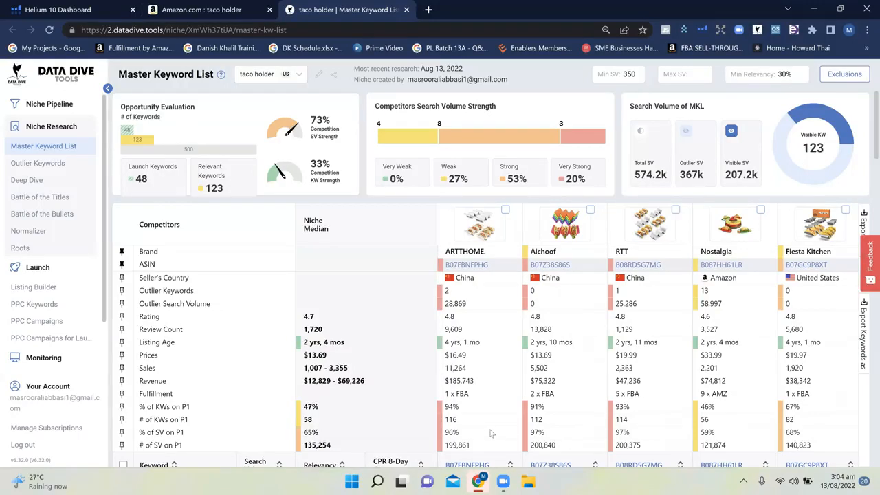
scroll(495, 431, "down", 1)
scroll(473, 427, "down", 1)
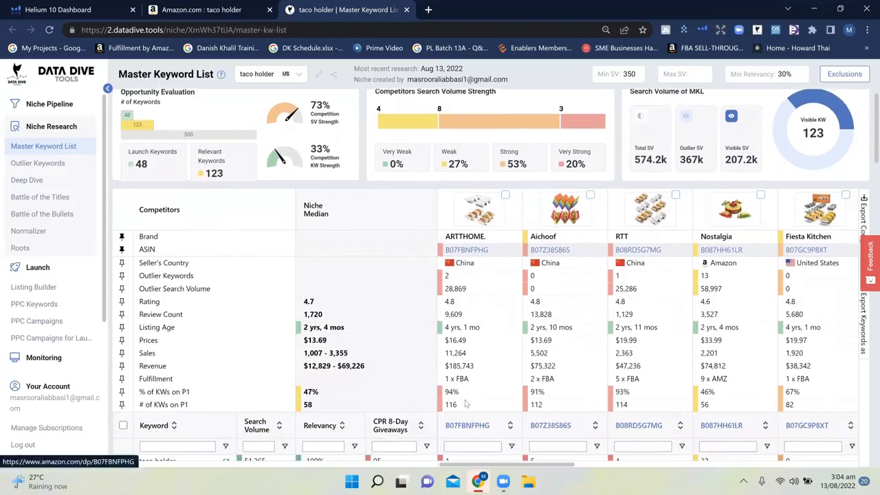
scroll(473, 399, "up", 1)
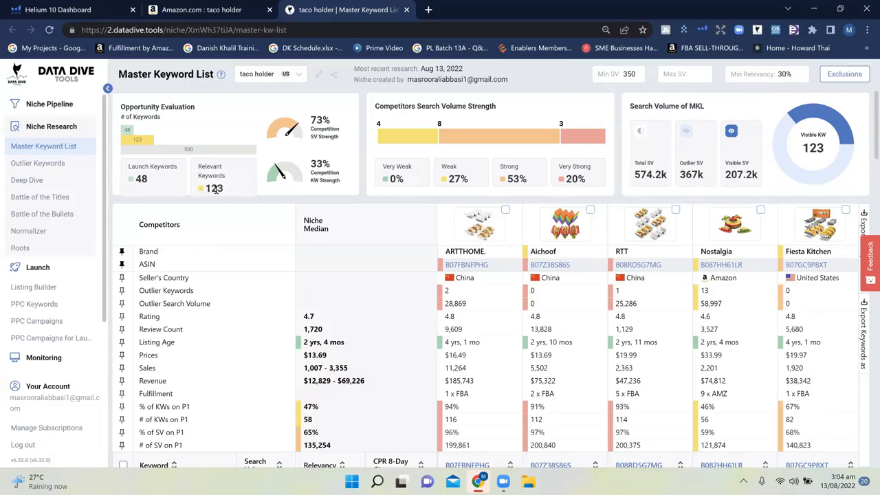
Filter the keyword table to search volumes greater than or equal to 2000
scroll(248, 309, "down", 1)
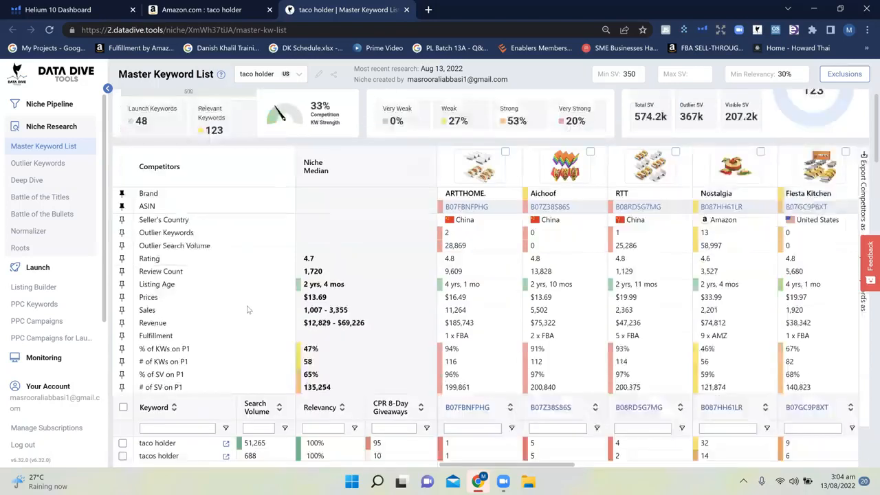
scroll(249, 310, "down", 1)
scroll(248, 310, "up", 1)
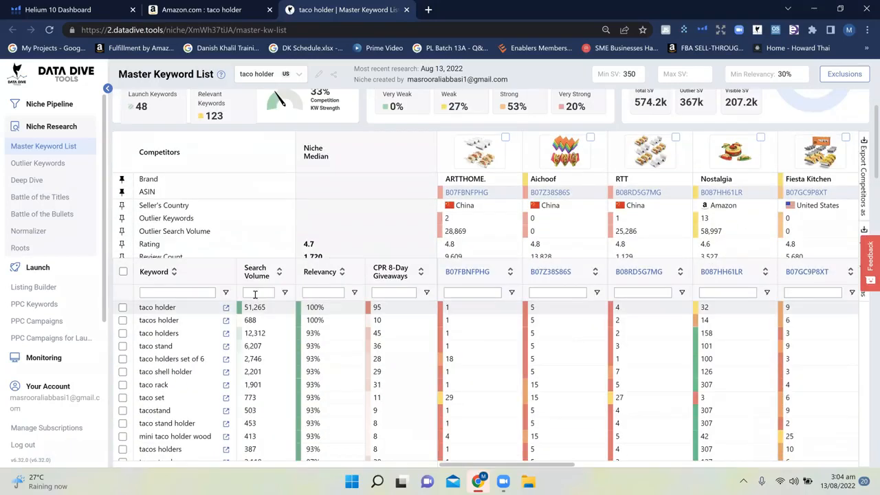
left_click(284, 293)
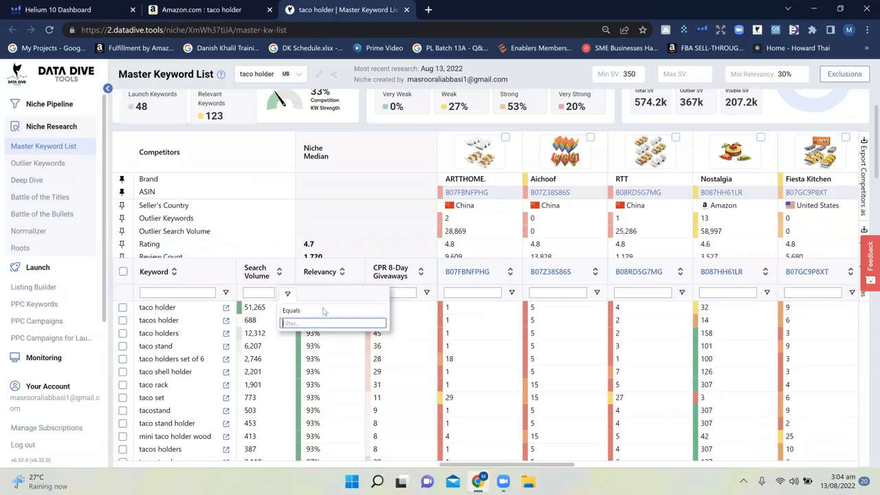
left_click(323, 311)
left_click(332, 387)
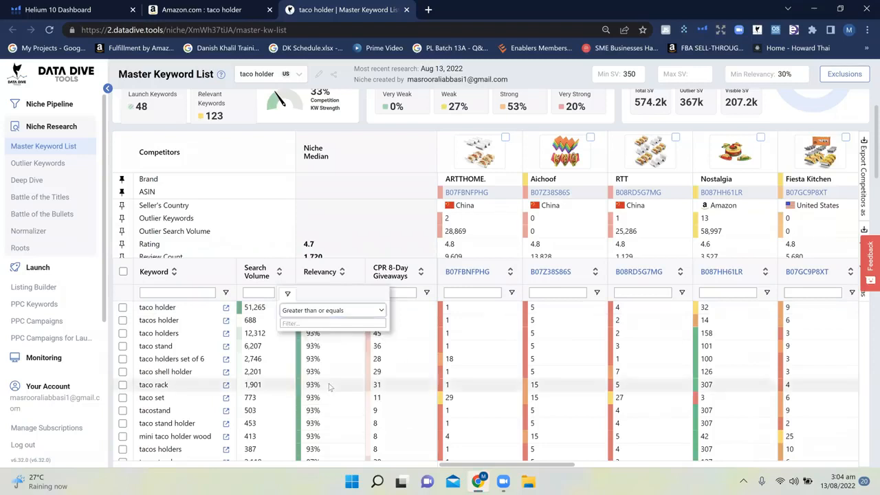
left_click(317, 322)
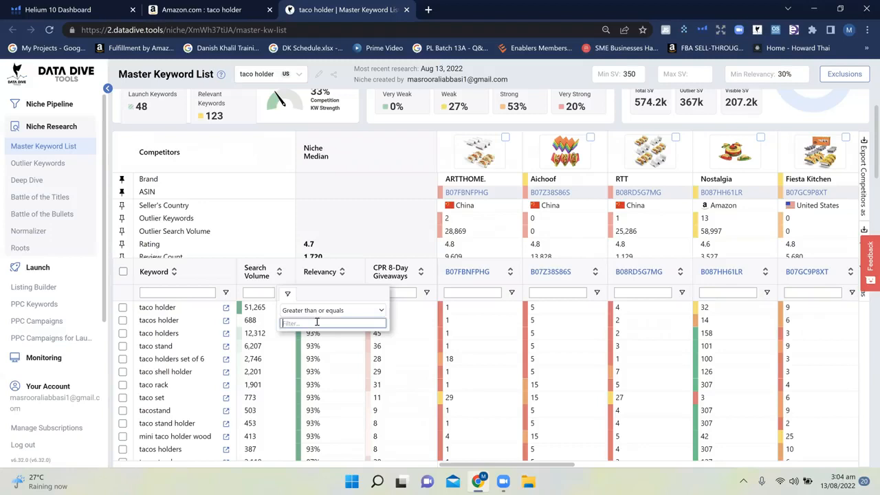
type("2000")
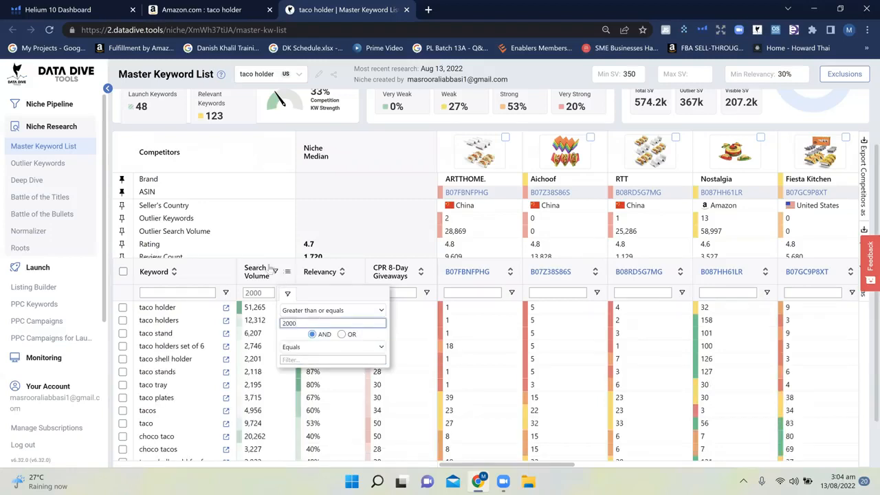
left_click(249, 246)
Filter the keyword table to relevancy greater than or equal to 70
left_click(328, 294)
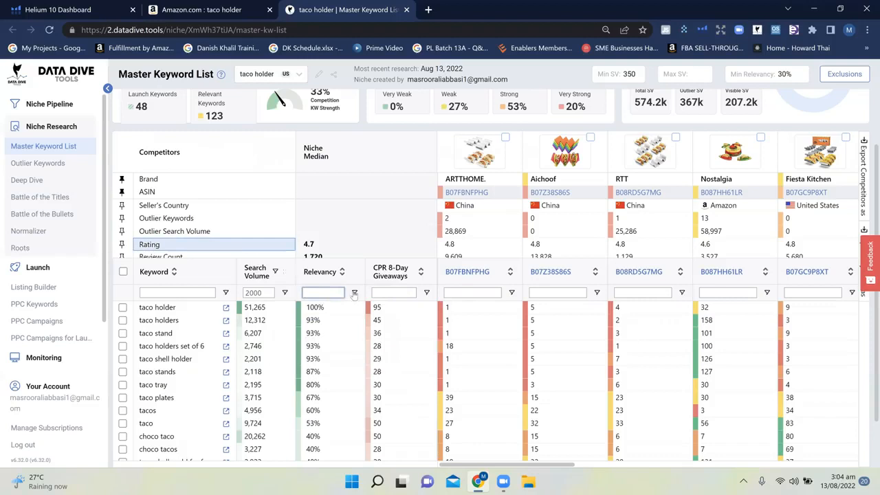
left_click(354, 293)
left_click(411, 311)
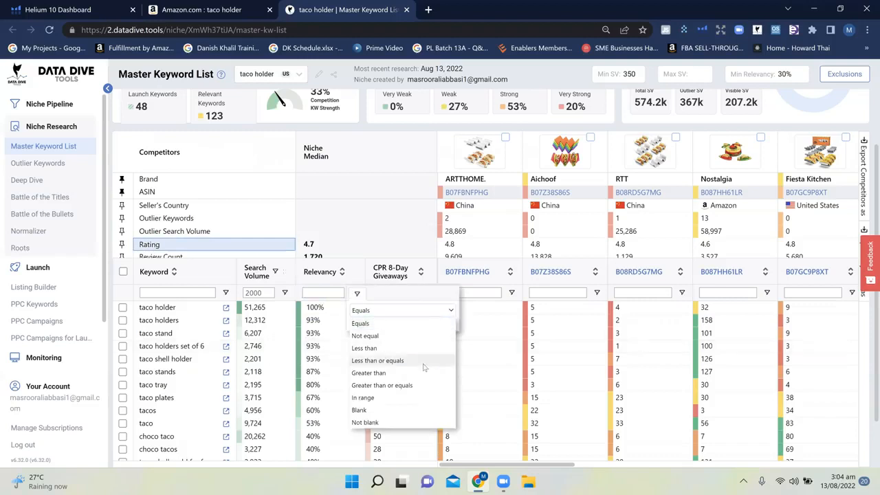
left_click(403, 385)
left_click(408, 323)
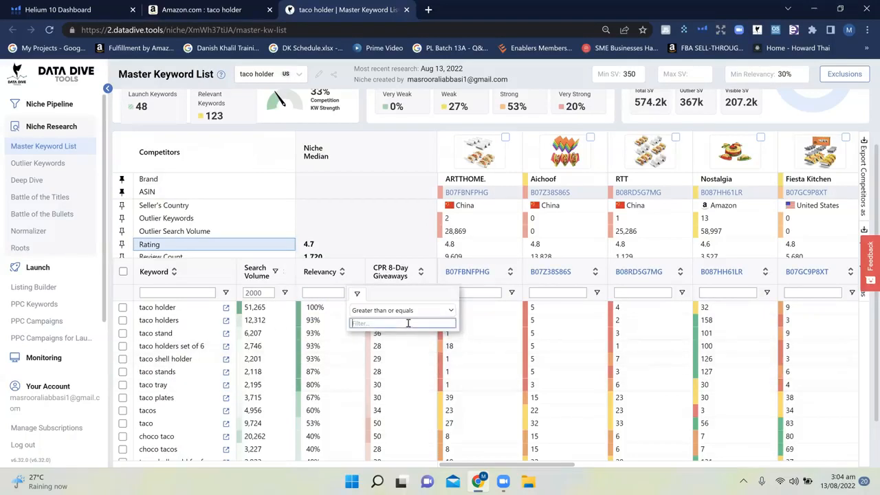
type("70")
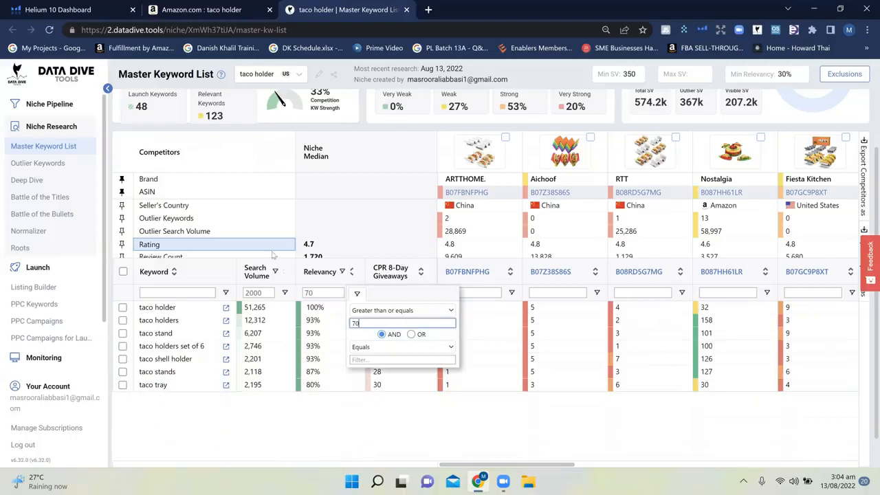
left_click(272, 399)
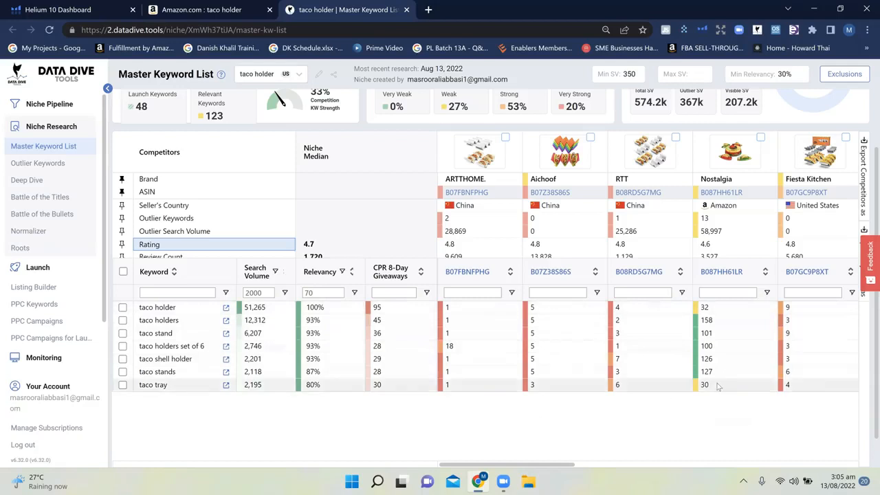
Examine how each competitor ranks for the filtered high-volume, high-relevancy taco holder keywords
scroll(705, 391, "right", 3)
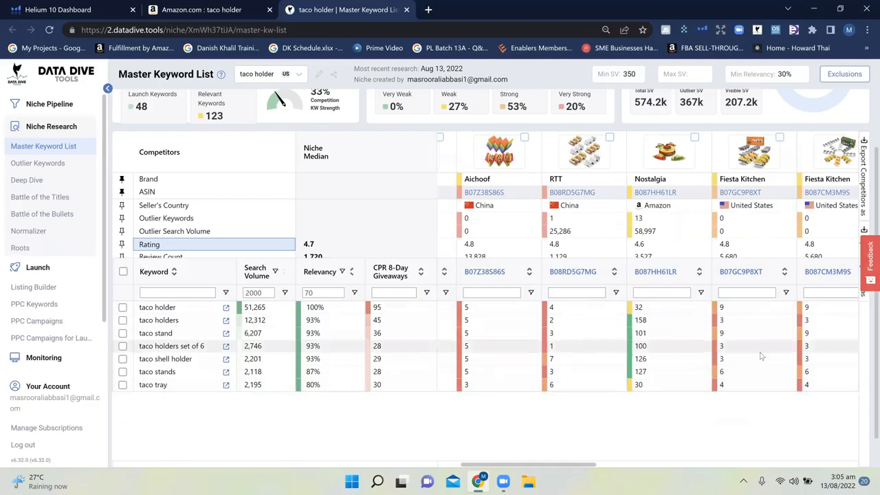
scroll(761, 331, "right", 5)
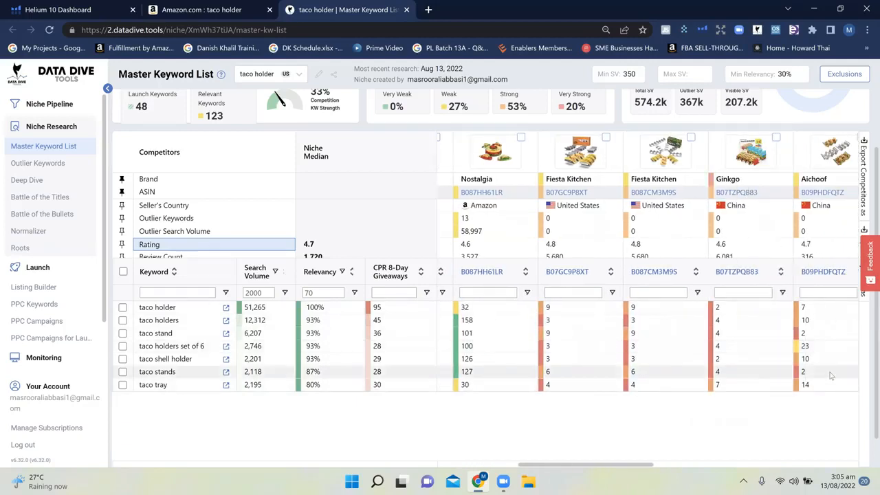
scroll(830, 375, "right", 2)
scroll(831, 376, "right", 3)
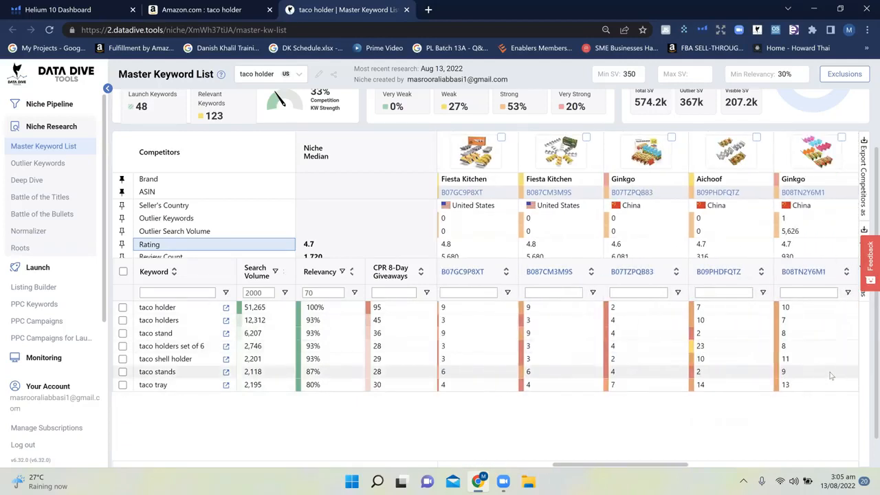
scroll(830, 376, "right", 2)
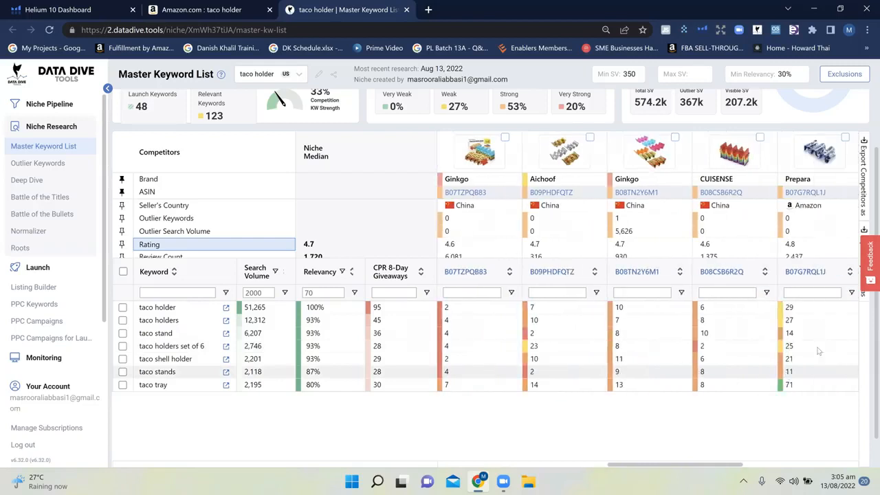
scroll(810, 348, "right", 3)
scroll(810, 348, "right", 2)
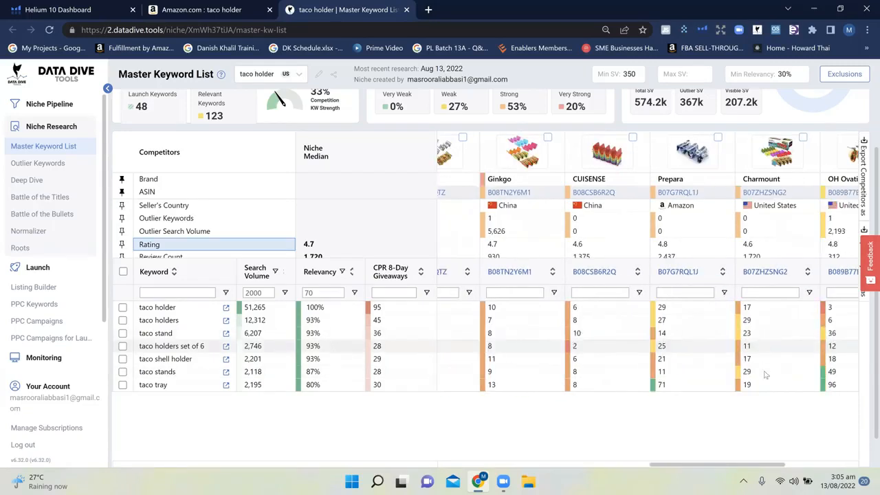
scroll(815, 337, "right", 1)
scroll(814, 334, "left", 6)
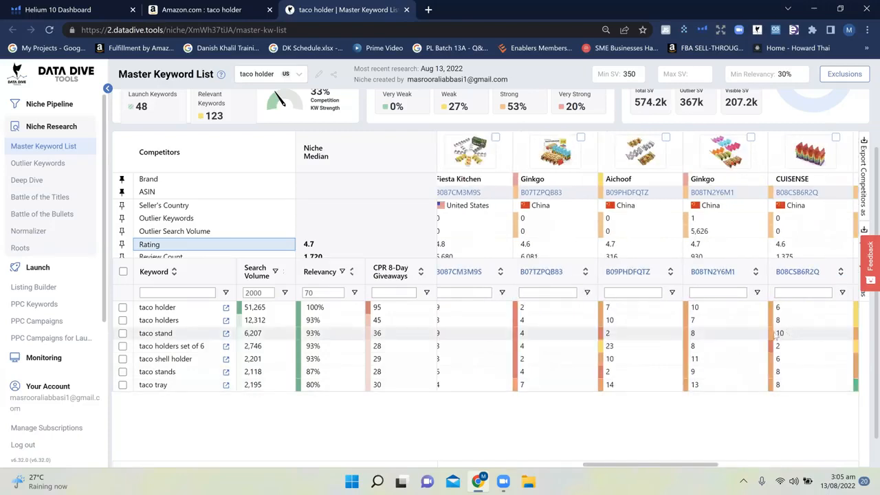
Set the keyword table's minimum search volume filter to 1500
scroll(774, 335, "left", 3)
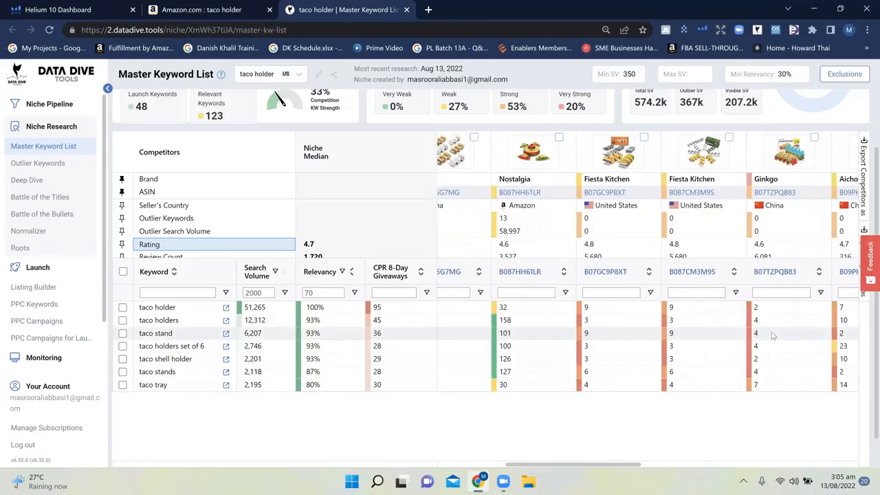
scroll(773, 335, "left", 3)
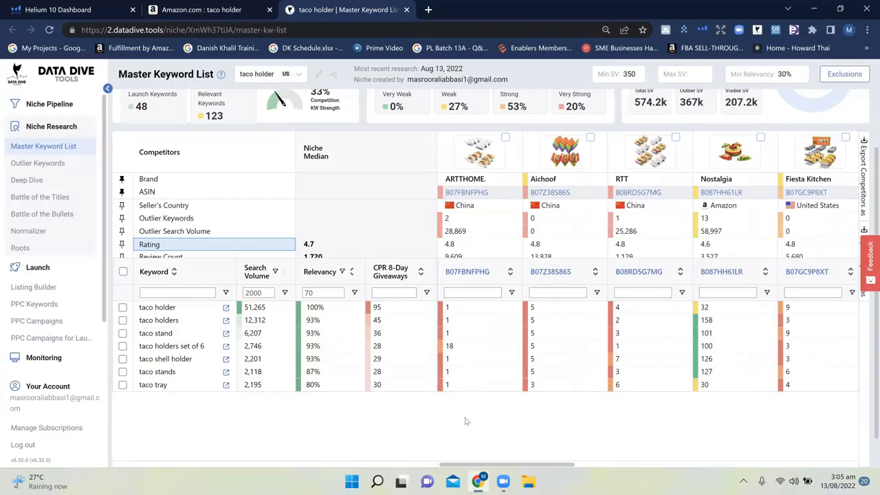
scroll(234, 203, "up", 1)
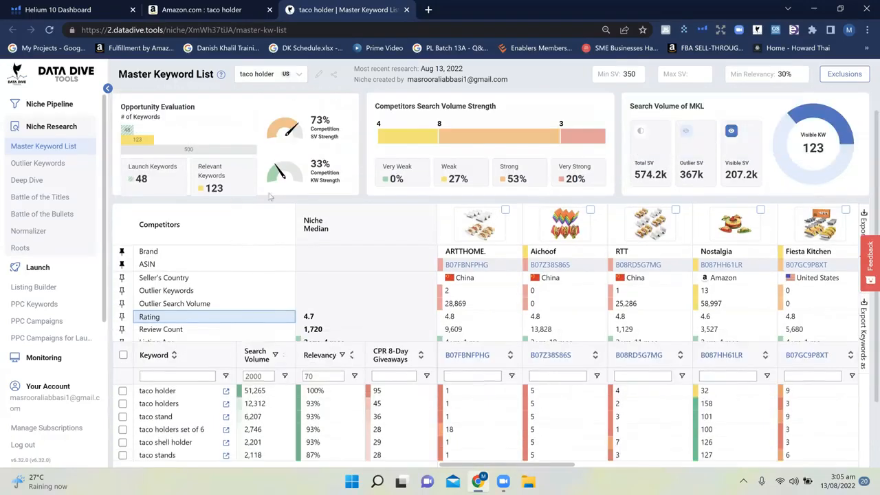
left_click(268, 265)
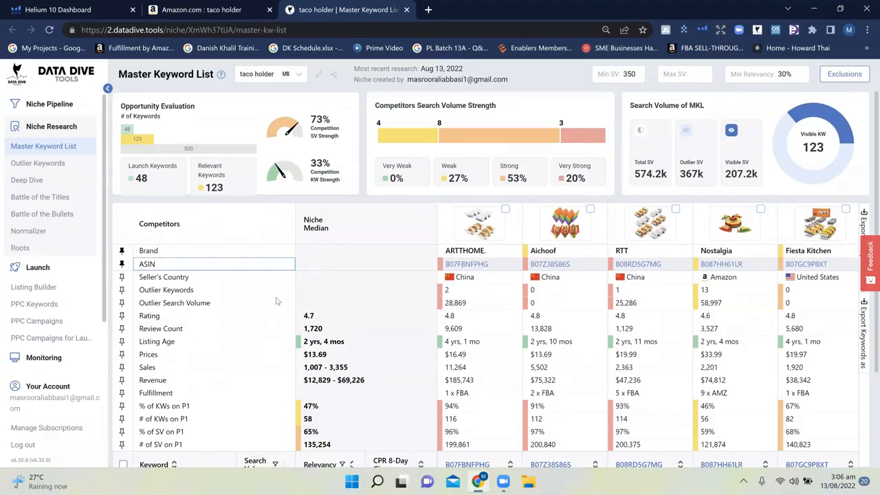
scroll(276, 301, "down", 1)
double_click(266, 268)
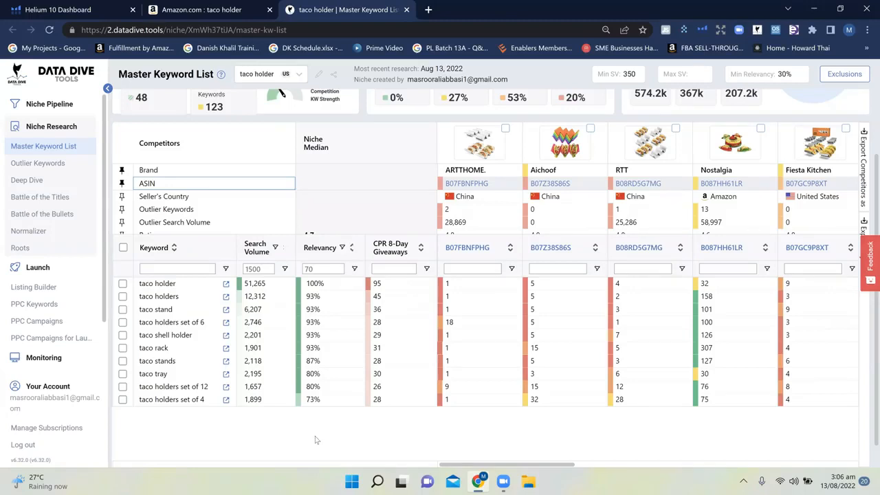
Copy the filtered keywords from taco holder to taco holders set of 4, and select all their rows
scroll(316, 440, "up", 3)
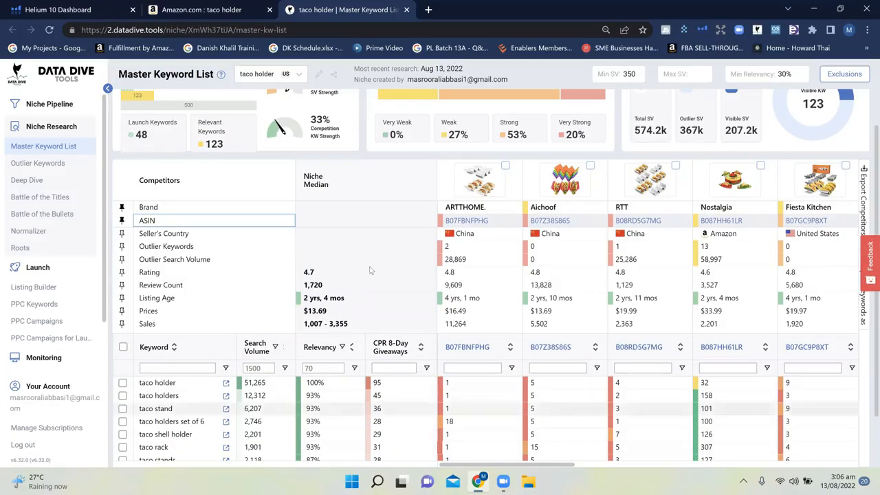
scroll(369, 268, "down", 3)
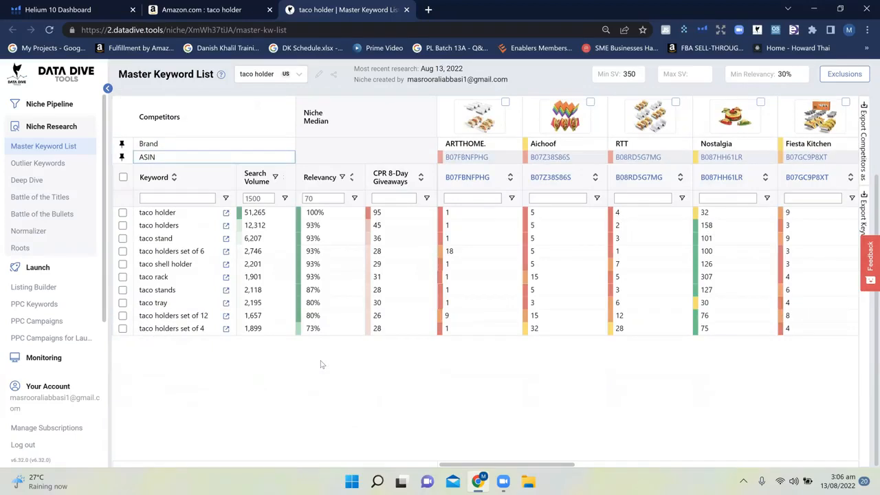
left_click_drag(145, 213, 179, 336)
right_click(175, 233)
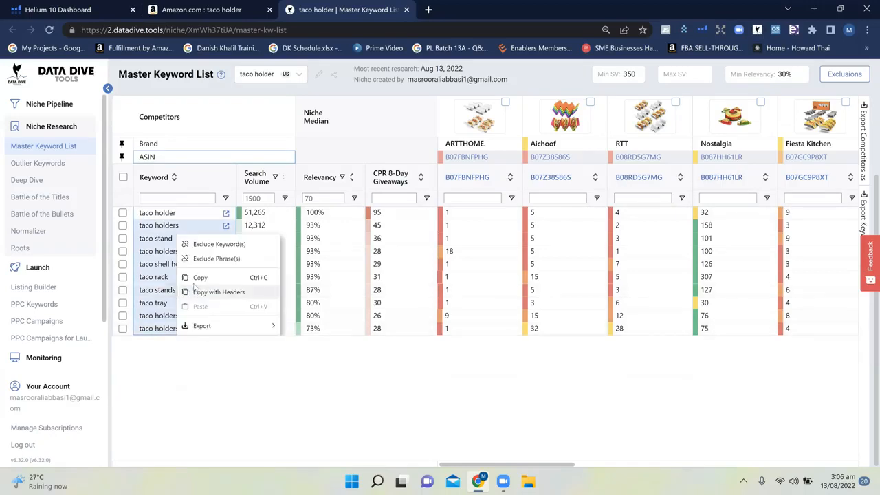
left_click(194, 280)
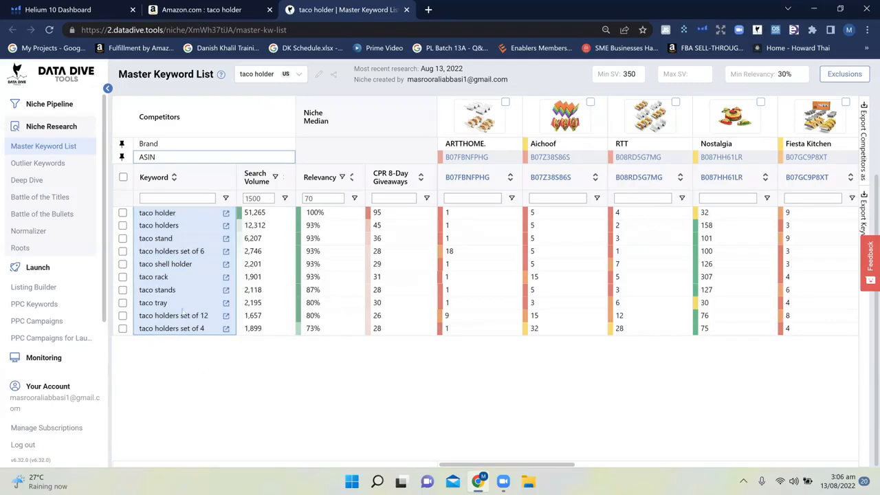
left_click(123, 178)
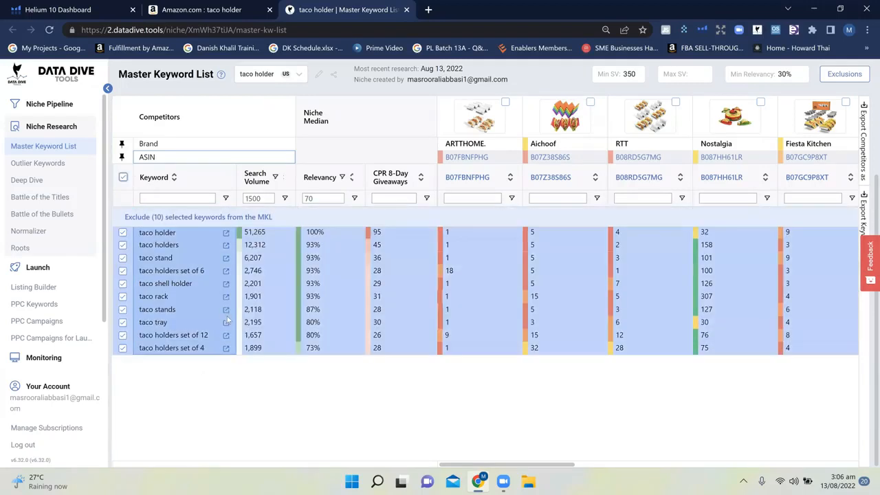
scroll(230, 303, "up", 1)
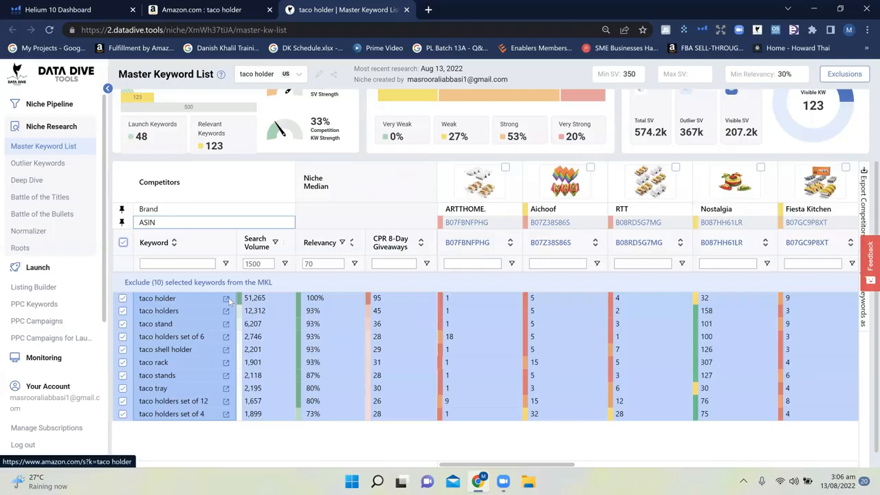
scroll(333, 255, "up", 2)
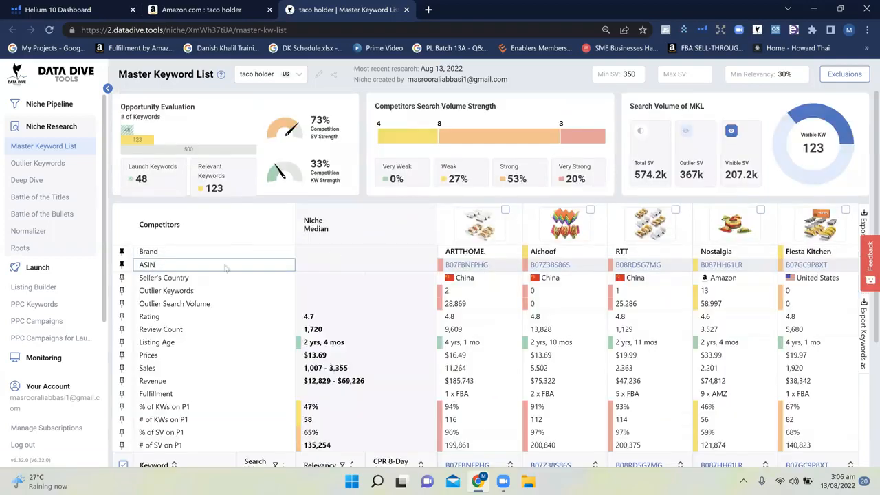
Open the niche's Outlier Keywords and examine their search volumes, relevancy and competitor rankings along with the search volume results
left_click(55, 166)
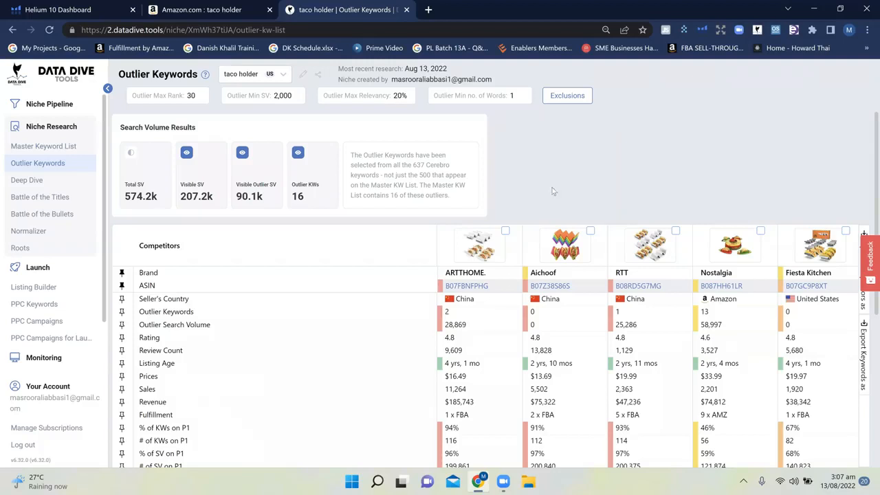
scroll(552, 192, "down", 1)
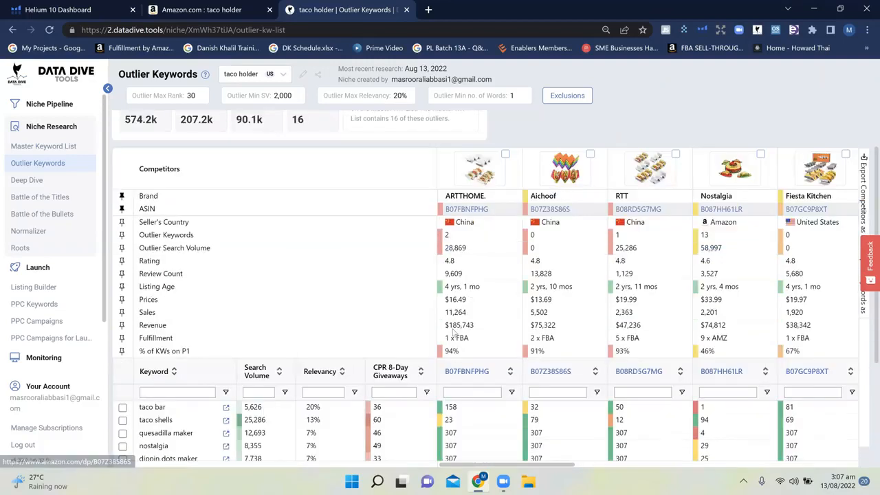
scroll(454, 332, "down", 2)
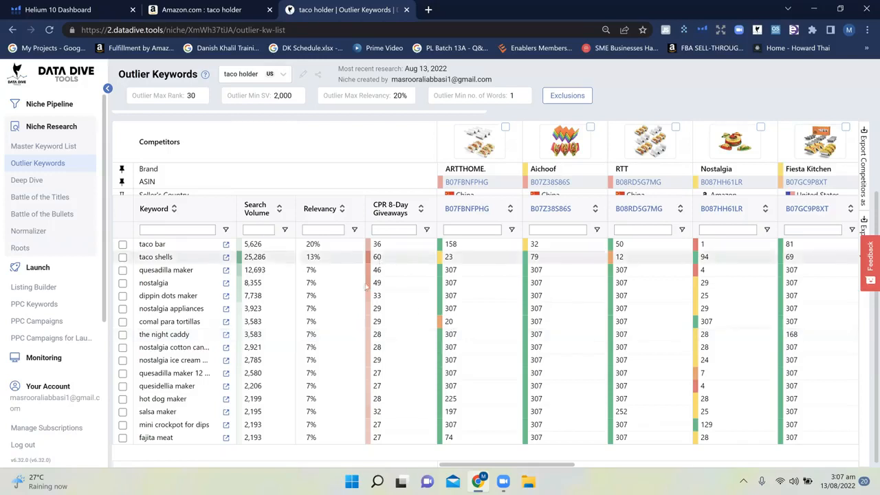
scroll(389, 349, "up", 1)
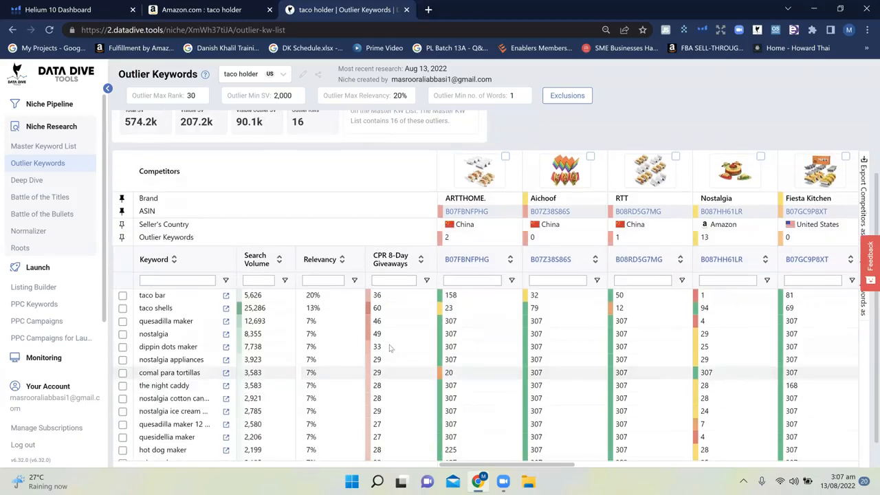
scroll(389, 348, "up", 1)
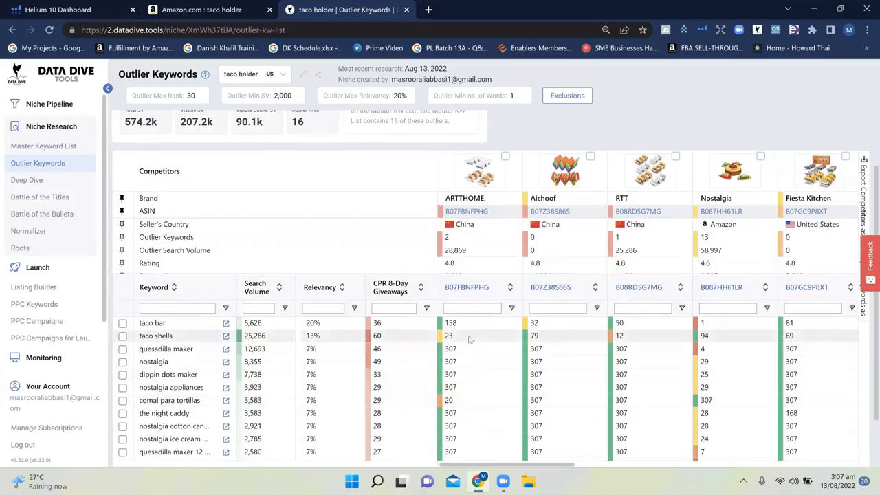
scroll(379, 242, "up", 1)
scroll(379, 242, "up", 2)
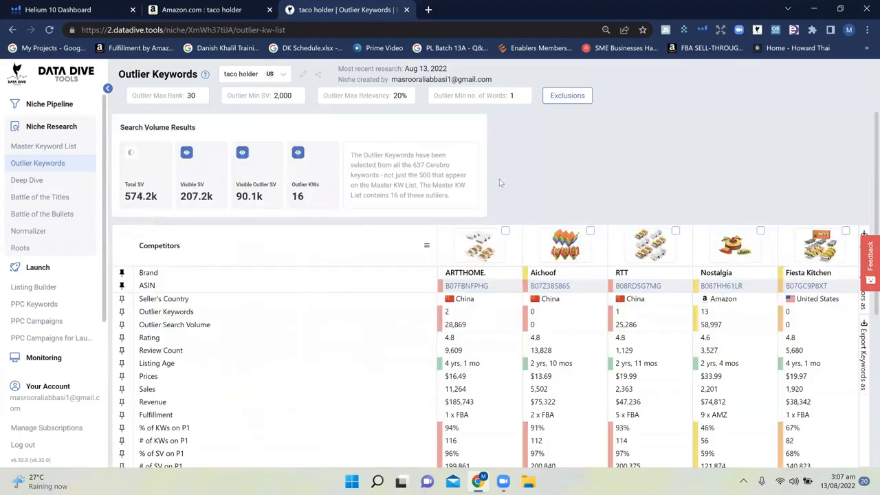
scroll(521, 198, "down", 2)
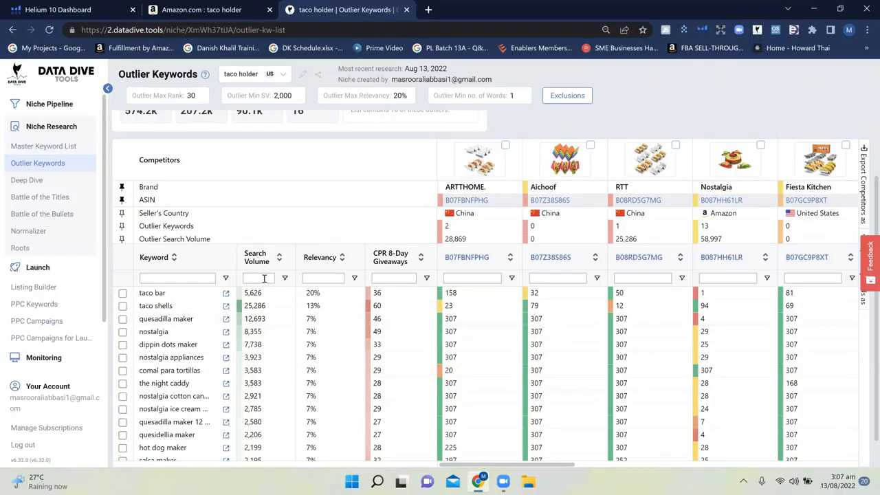
scroll(279, 368, "down", 1)
scroll(280, 368, "up", 1)
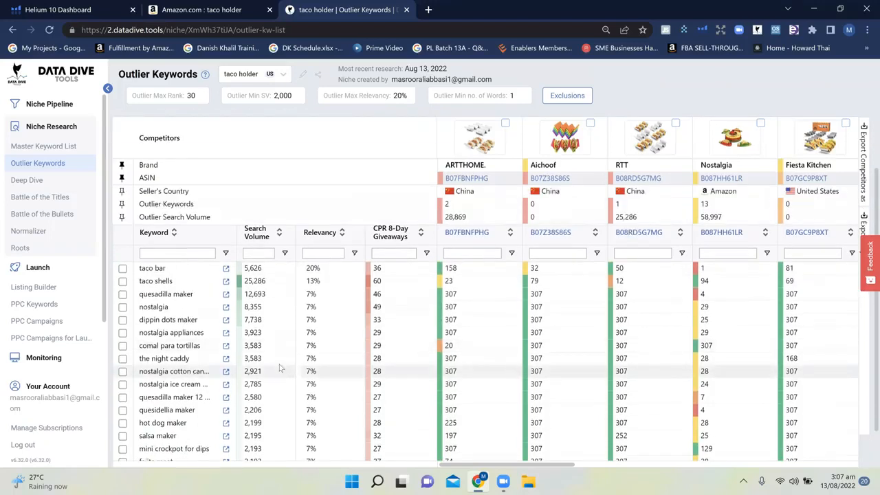
scroll(280, 358, "up", 1)
Filter the outlier keyword table to search volumes greater than or equal to 2000
scroll(260, 286, "down", 2)
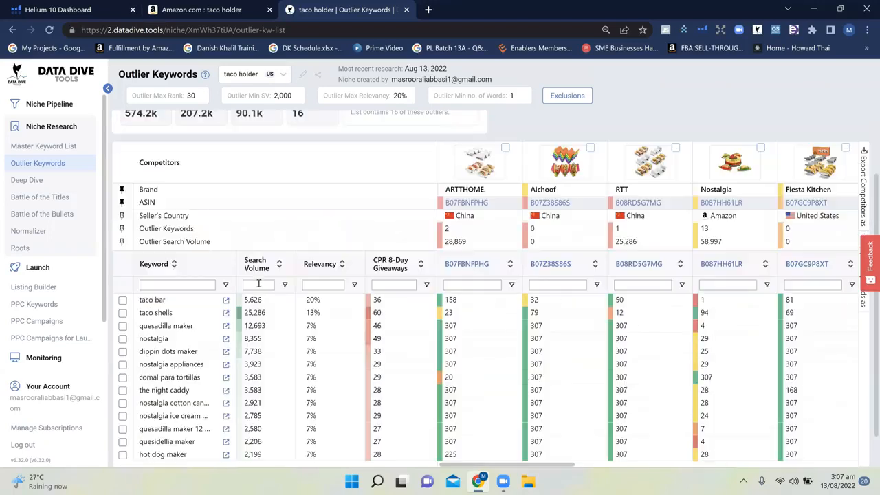
left_click(284, 285)
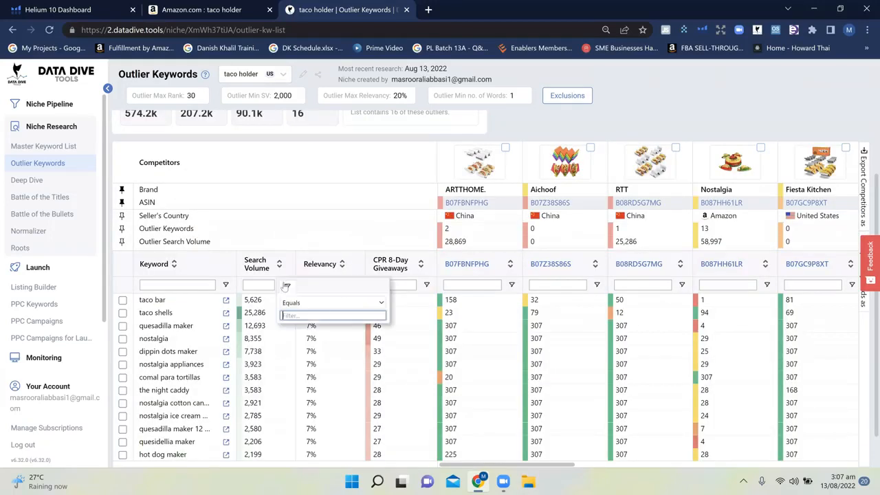
left_click(345, 302)
left_click(315, 378)
left_click(307, 315)
type("2000")
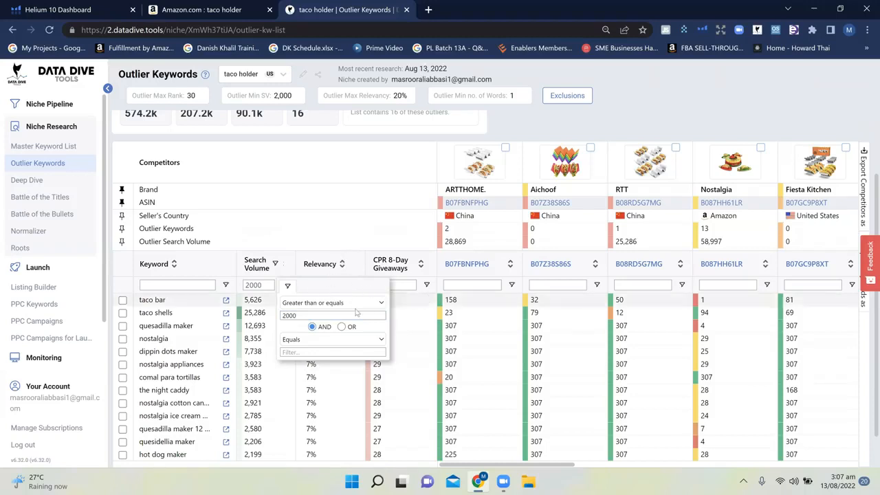
left_click(398, 316)
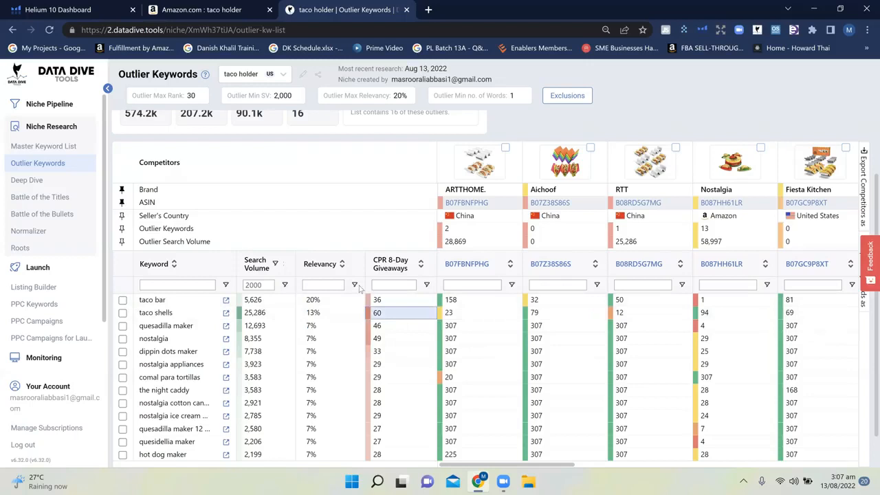
left_click(355, 286)
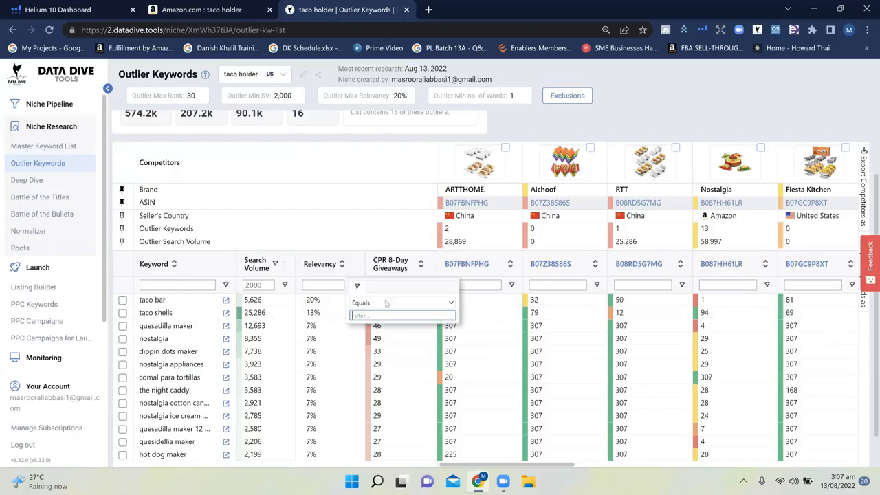
left_click(313, 242)
Examine the filtered outlier keywords' relevancy and compare the rankings of ARTTHOME., Aichoof, RTT, Nostalgia and Fiesta Kitchen for them
scroll(259, 376, "down", 3)
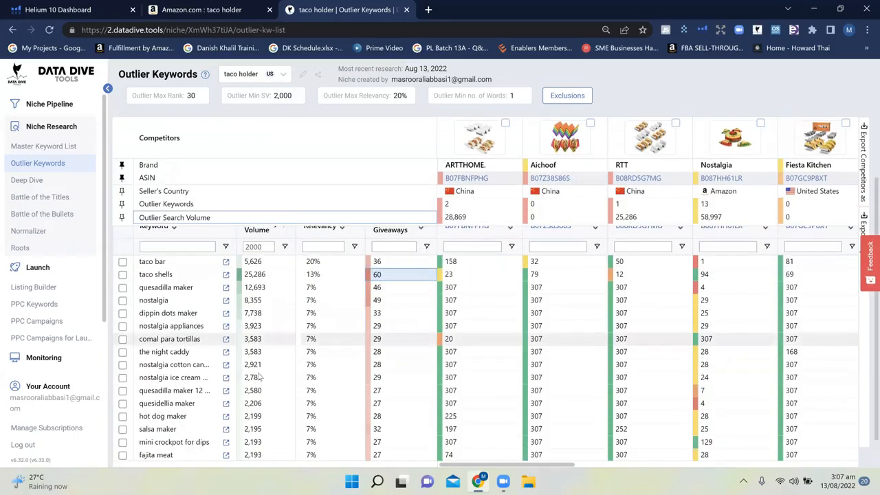
scroll(259, 377, "up", 5)
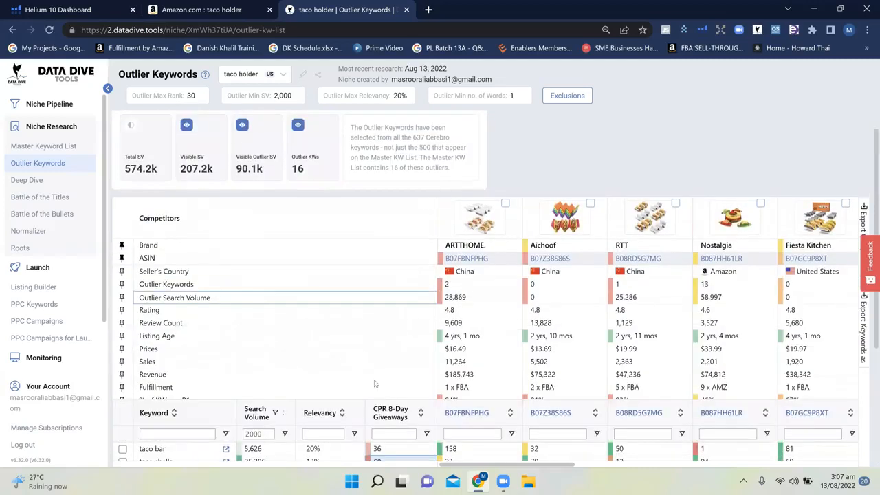
scroll(375, 383, "down", 2)
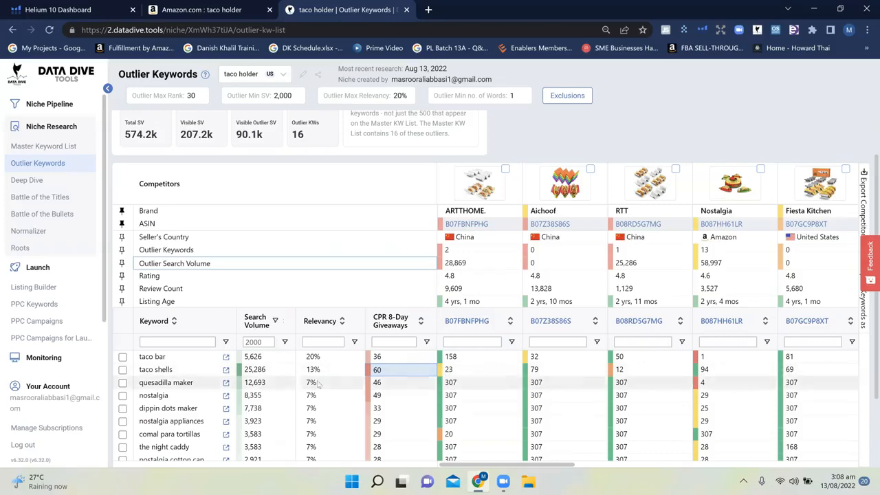
scroll(267, 416, "down", 1)
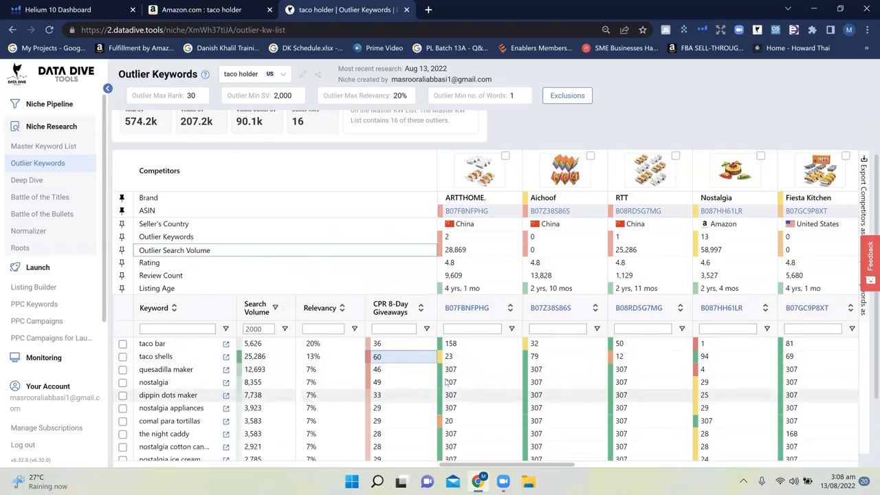
scroll(446, 382, "down", 2)
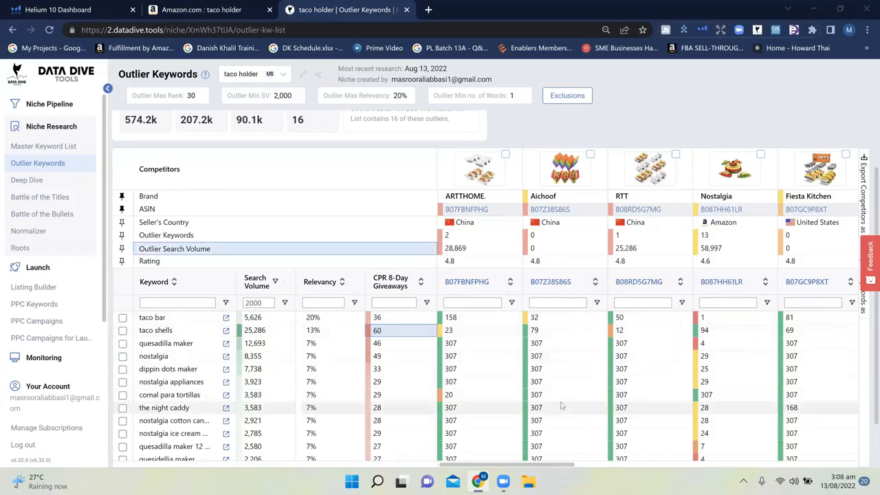
scroll(794, 408, "right", 3)
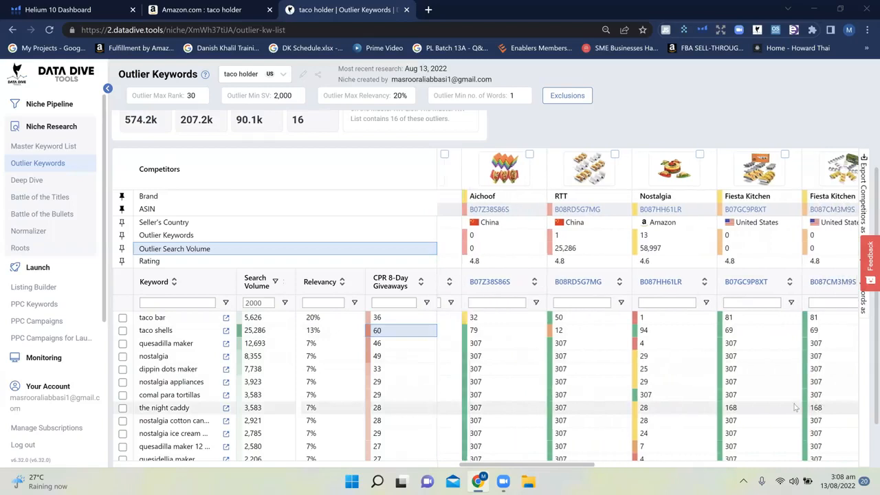
scroll(794, 408, "left", 1)
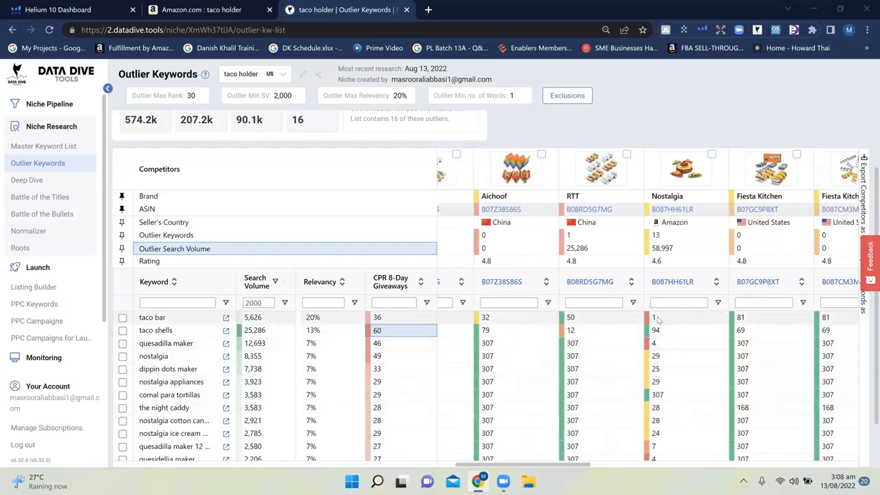
scroll(608, 337, "left", 3)
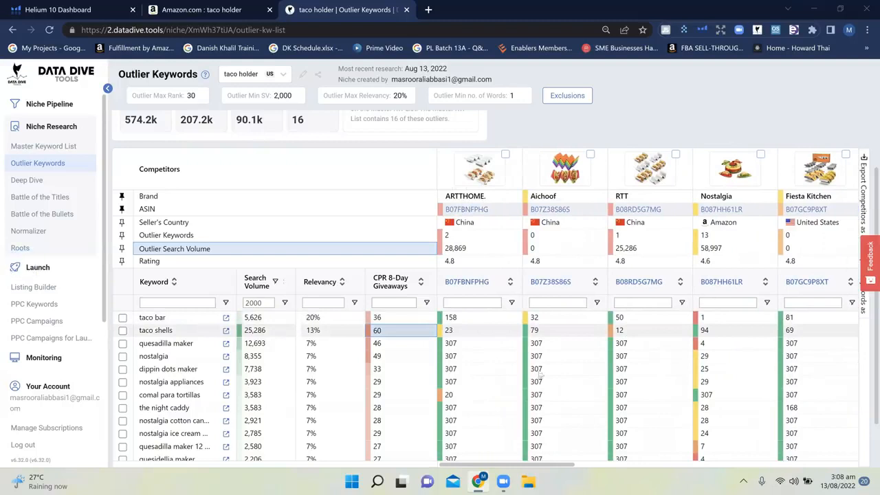
scroll(538, 398, "right", 2)
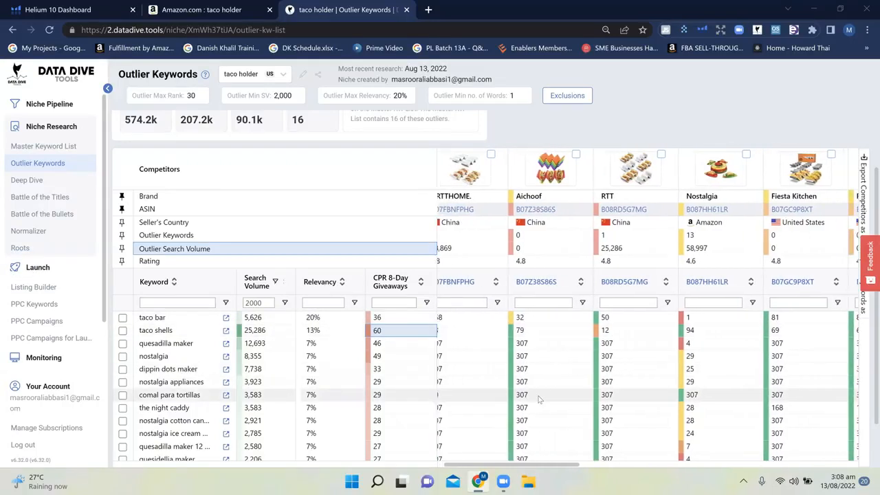
scroll(538, 398, "right", 2)
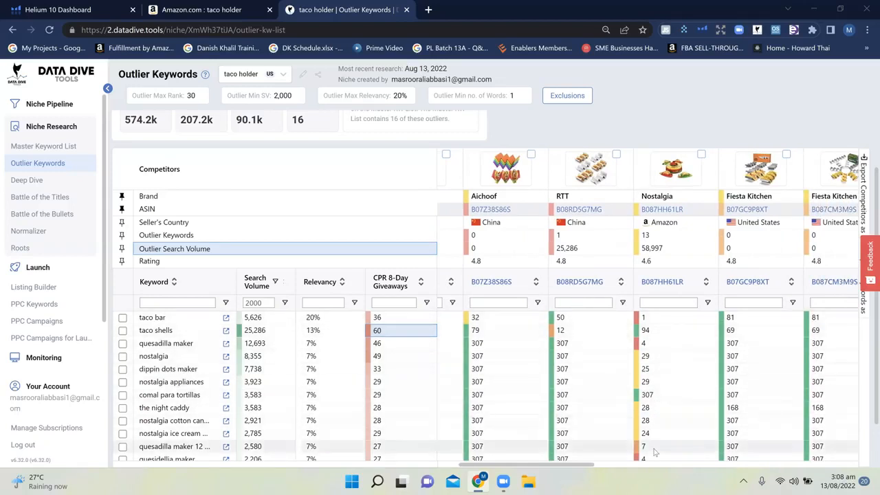
Examine Nostalgia's outlier keyword rankings together with its outlier search volume, reviews, listing age, price, sales and revenue
scroll(654, 446, "right", 3)
scroll(655, 452, "right", 1)
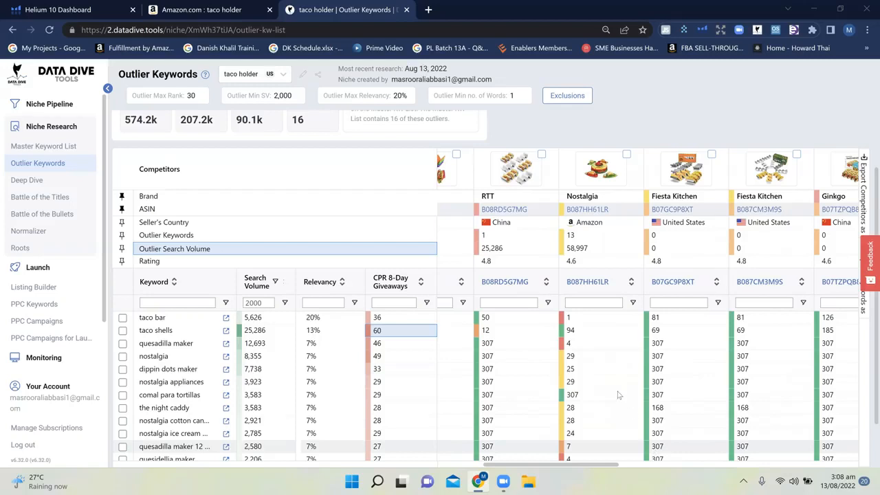
scroll(622, 399, "up", 2)
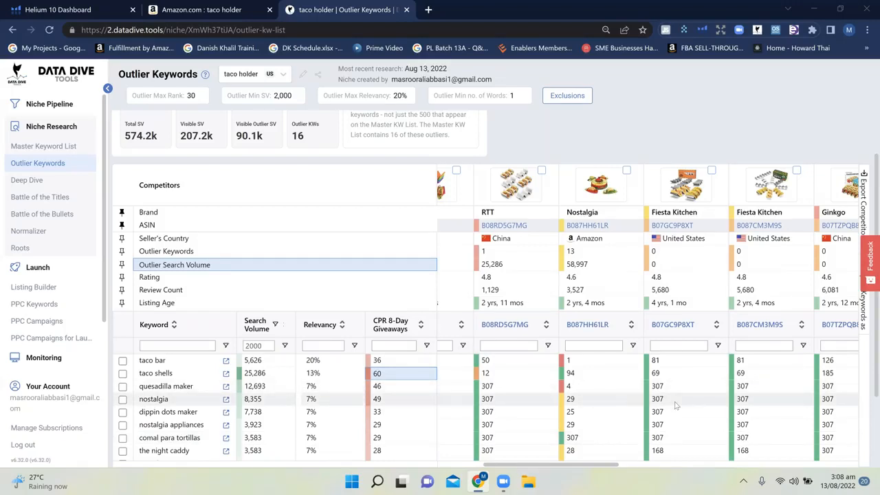
scroll(676, 406, "right", 3)
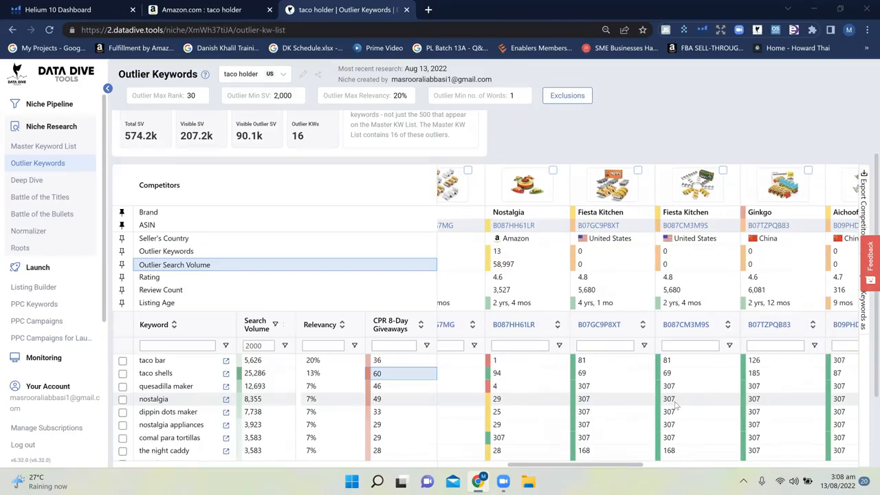
scroll(561, 294, "down", 1)
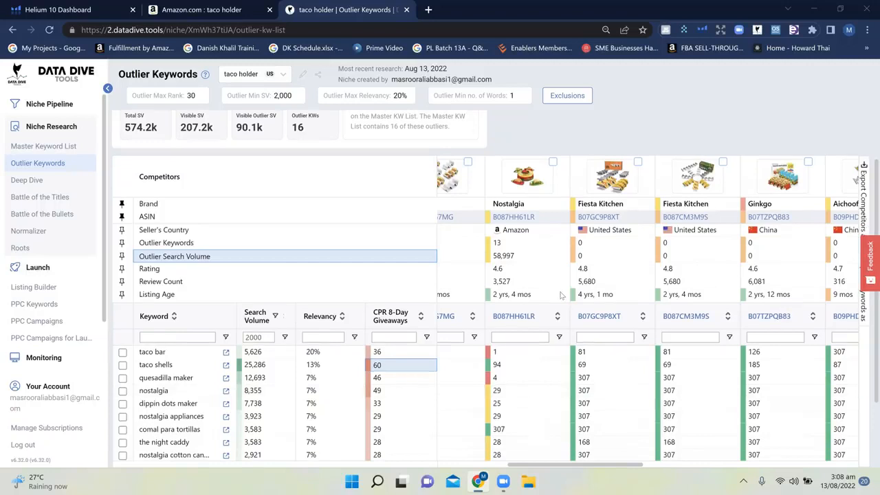
scroll(552, 328, "up", 3)
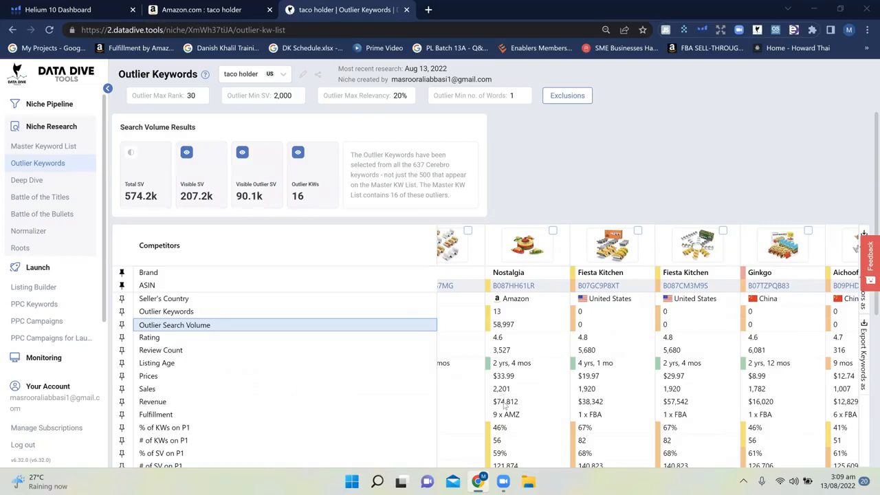
scroll(523, 419, "down", 5)
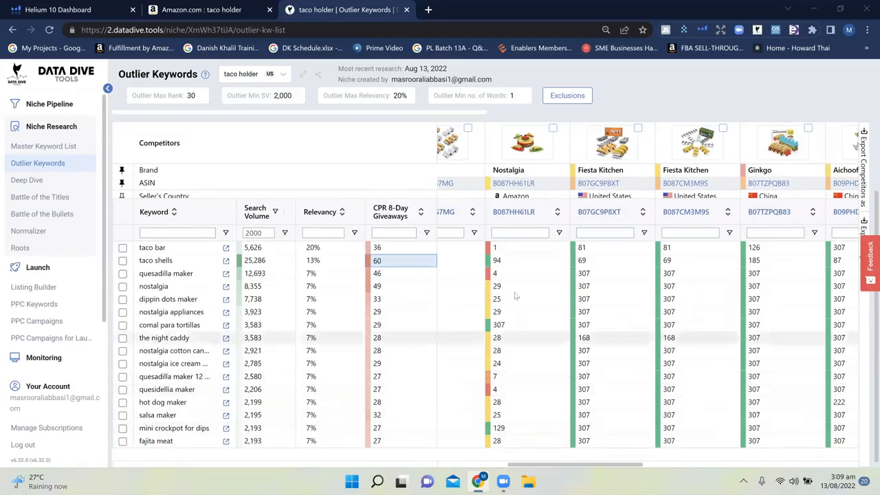
Compare the outlier keyword rankings of Fiesta Kitchen, Ginkgo, Aichoof, CUISENSE, Prepara, Charmount and OH Ovation Home
scroll(502, 379, "right", 3)
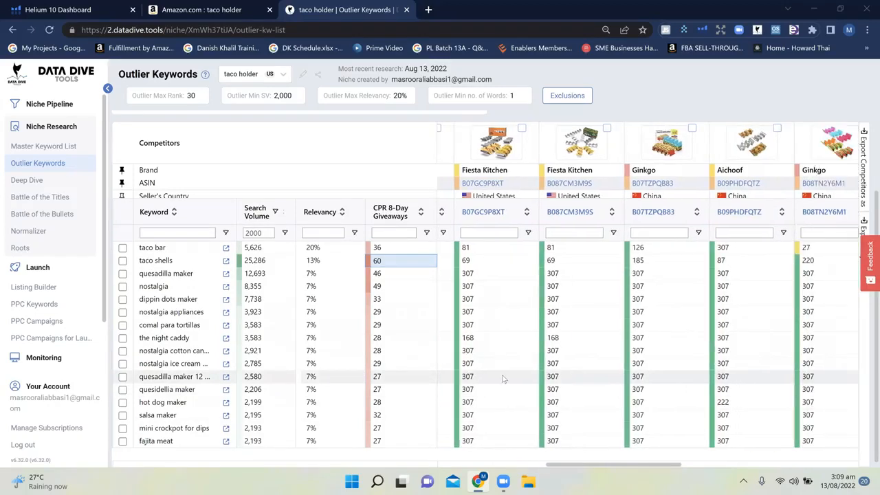
scroll(502, 379, "right", 1)
scroll(602, 387, "right", 1)
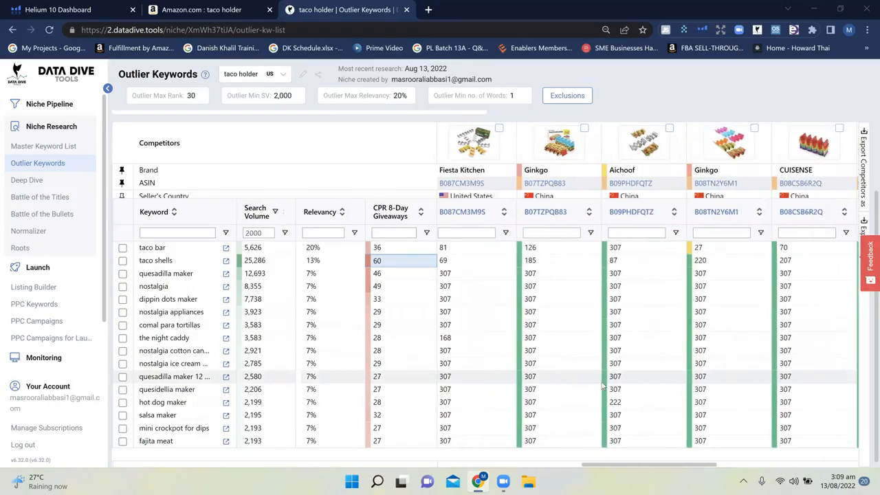
scroll(602, 388, "right", 2)
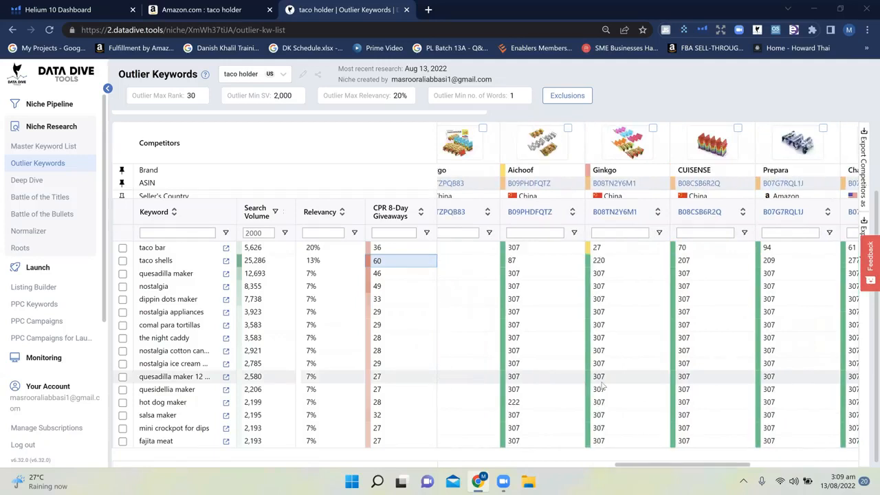
scroll(602, 387, "right", 1)
scroll(602, 387, "right", 4)
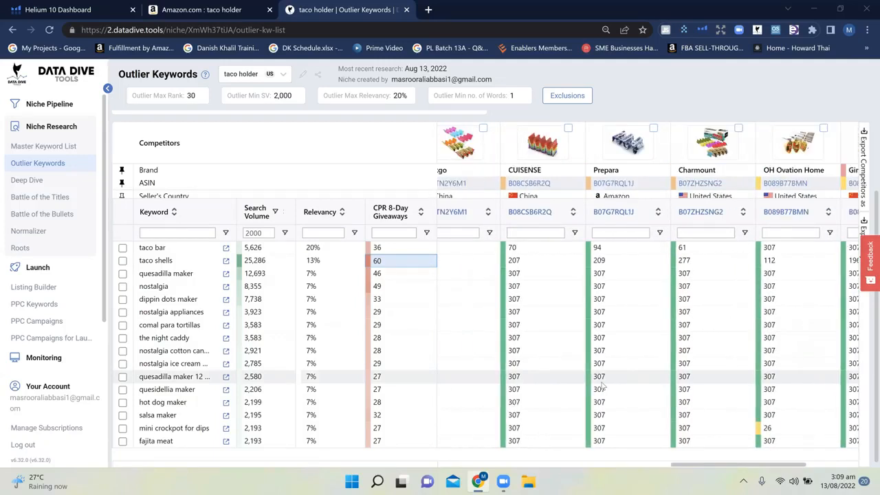
scroll(603, 387, "right", 2)
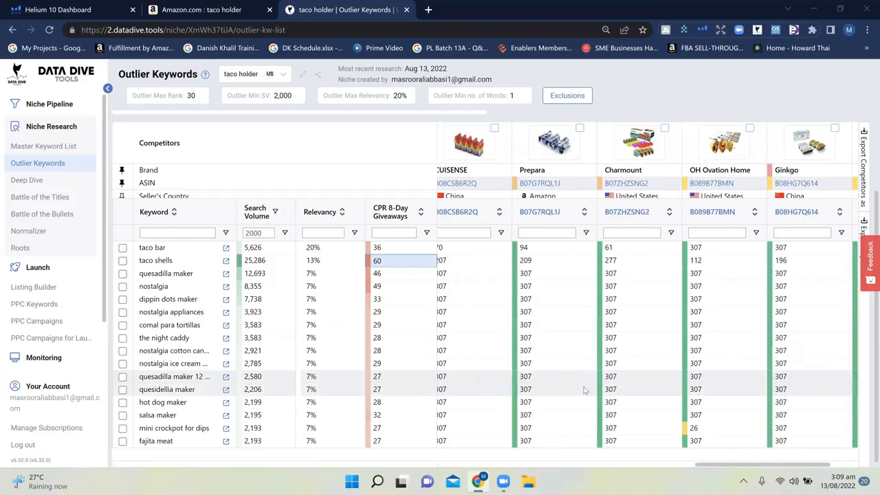
scroll(584, 390, "right", 1)
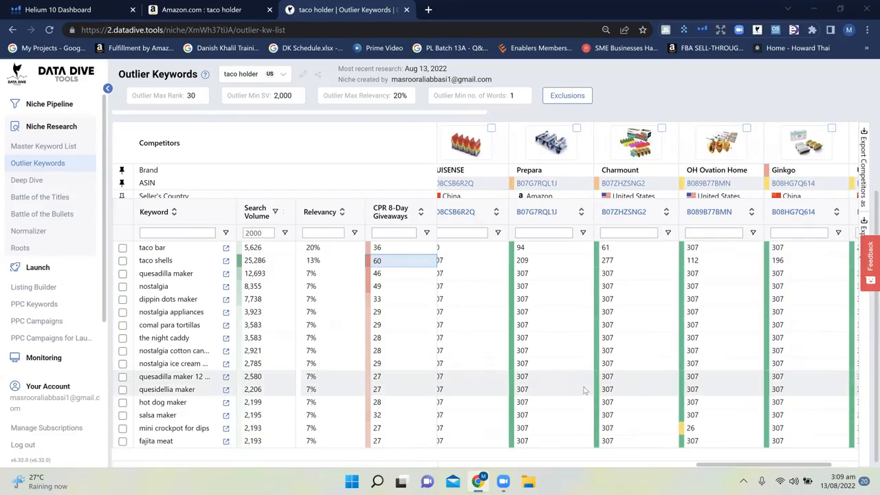
Recheck Nostalgia's outlier keyword rankings against RTT and Fiesta Kitchen, and review the leading competitors' outlier counts and search volumes
scroll(584, 390, "left", 1)
scroll(584, 391, "left", 2)
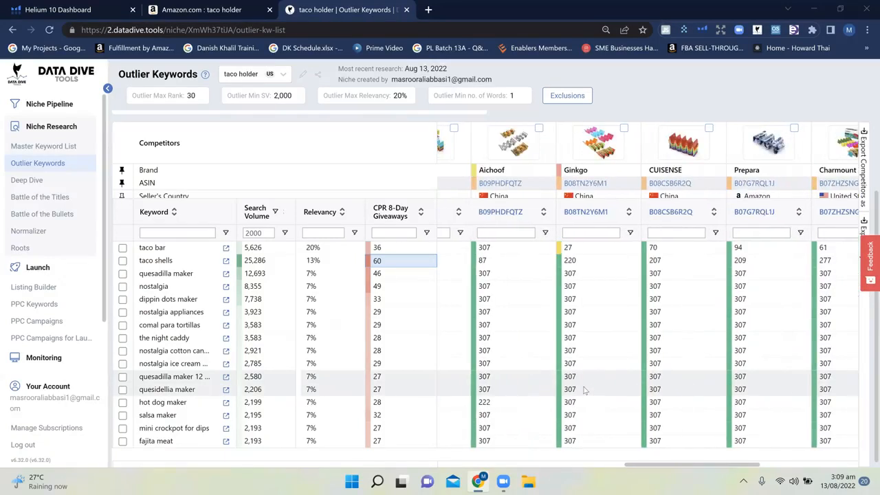
scroll(584, 391, "left", 3)
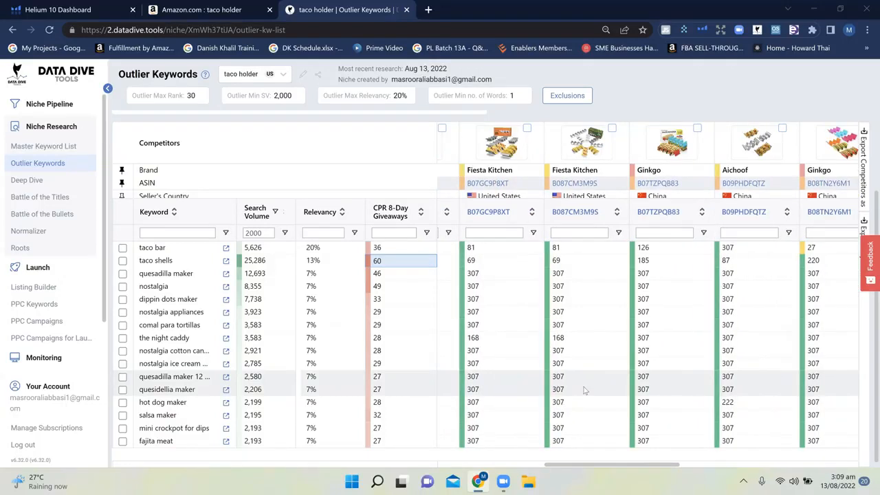
scroll(584, 390, "left", 1)
scroll(559, 371, "left", 1)
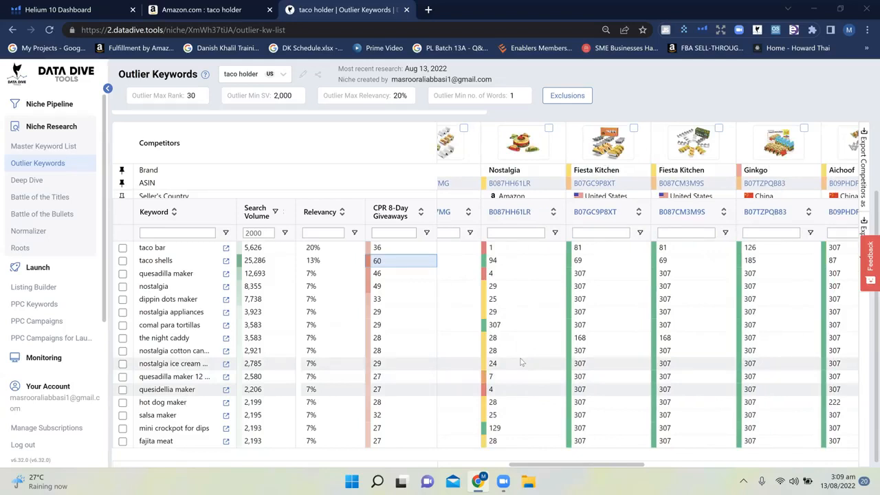
scroll(521, 362, "left", 1)
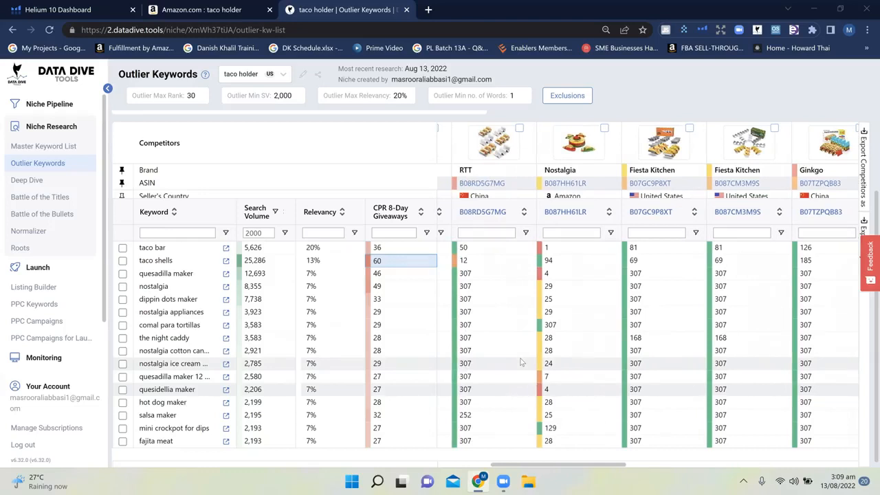
scroll(521, 362, "left", 1)
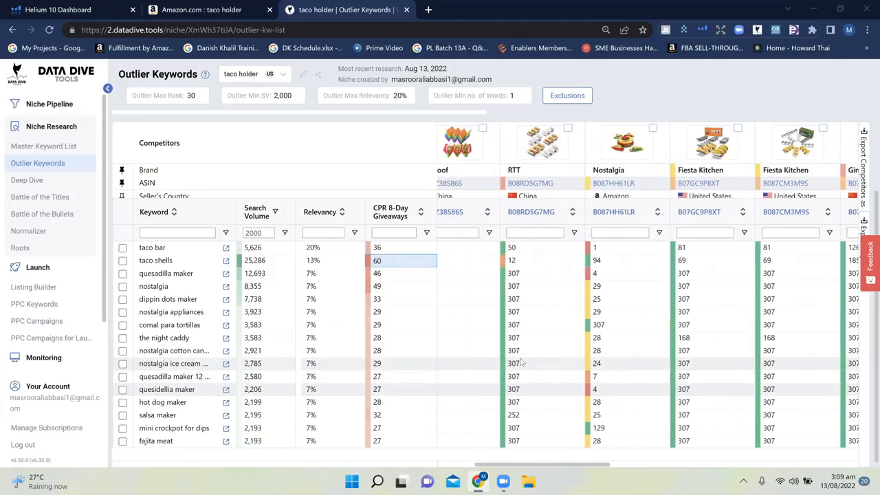
scroll(521, 362, "left", 1)
scroll(521, 362, "up", 3)
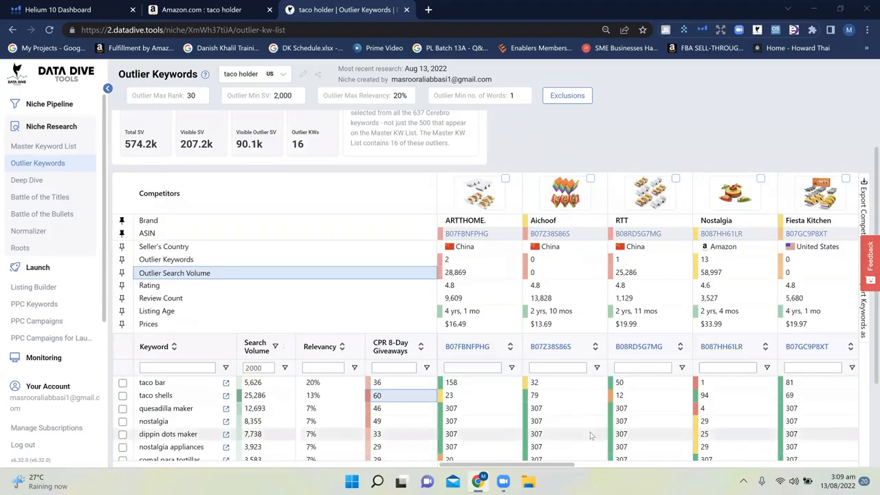
Review the outlier keyword rankings across the remaining competitors up to U-Taste, including their outlier keyword counts and search volumes
scroll(590, 435, "right", 2)
scroll(590, 435, "down", 2)
scroll(590, 435, "right", 1)
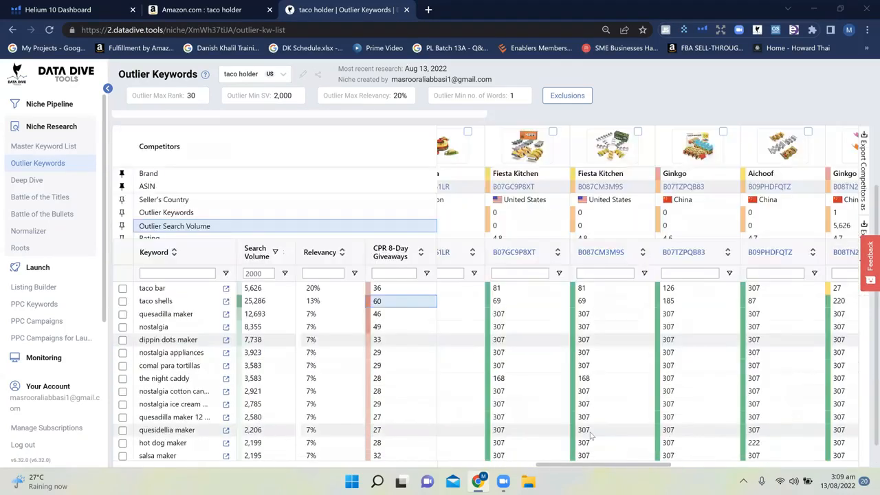
scroll(705, 414, "down", 2)
scroll(704, 414, "right", 2)
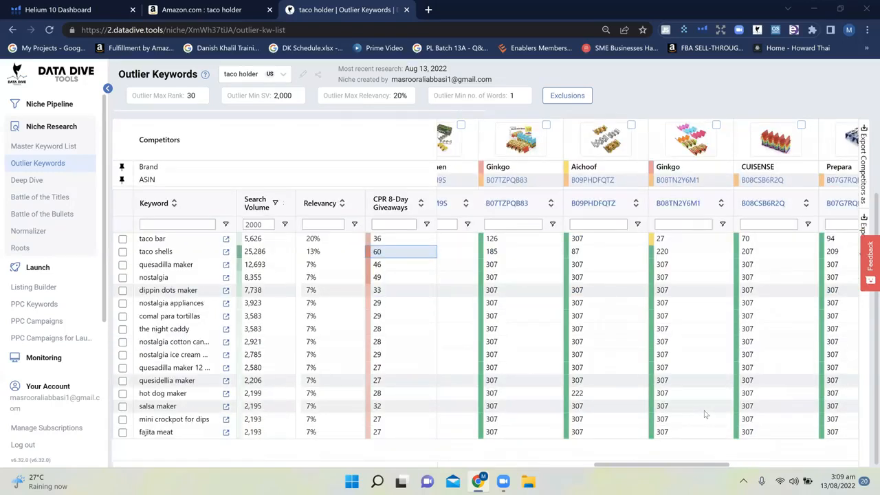
scroll(704, 414, "right", 4)
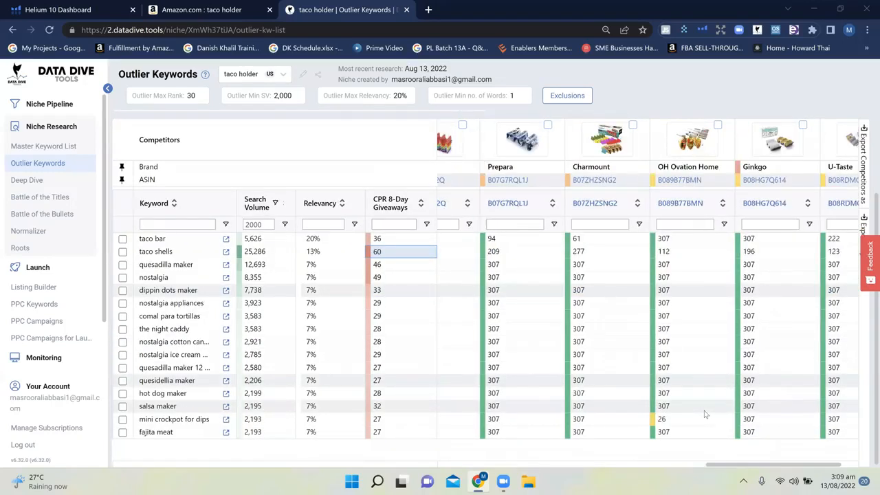
scroll(705, 414, "right", 1)
scroll(705, 414, "up", 2)
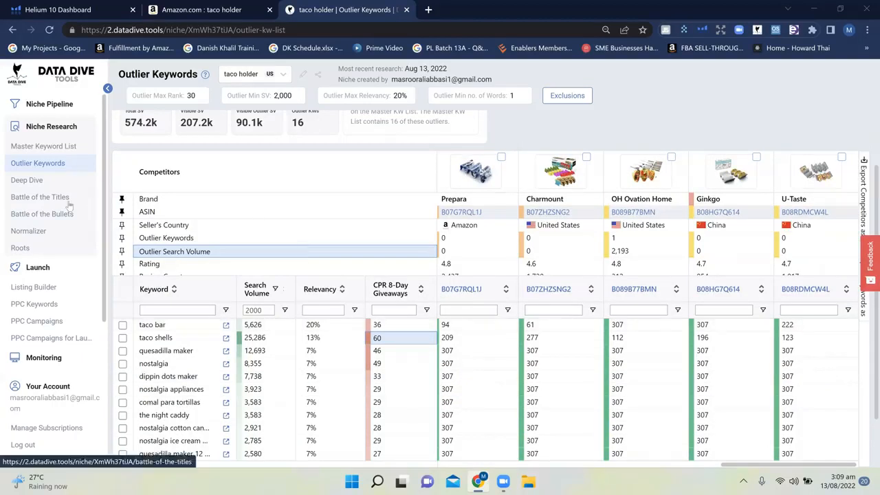
Open the niche's Deep Dive and examine the keyword search volume, brands' page 1 domination, quarterly median and search volume trend charts
left_click(26, 180)
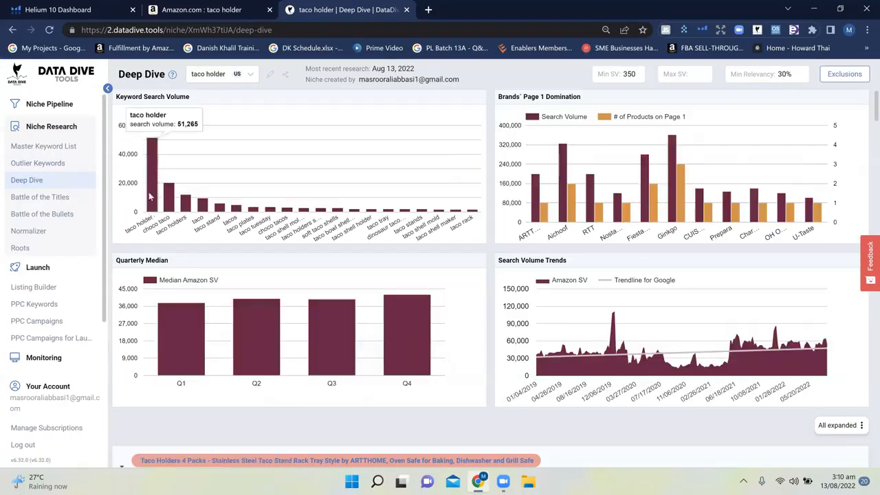
mouse_move(150, 142)
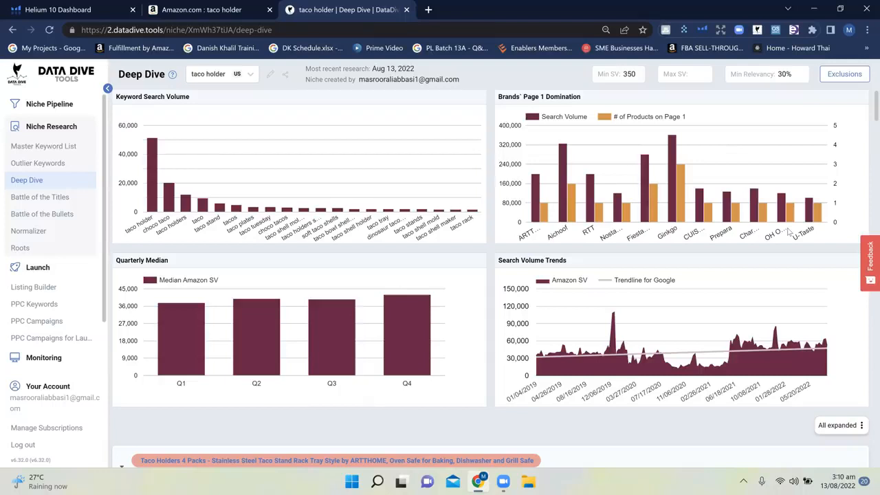
mouse_move(681, 178)
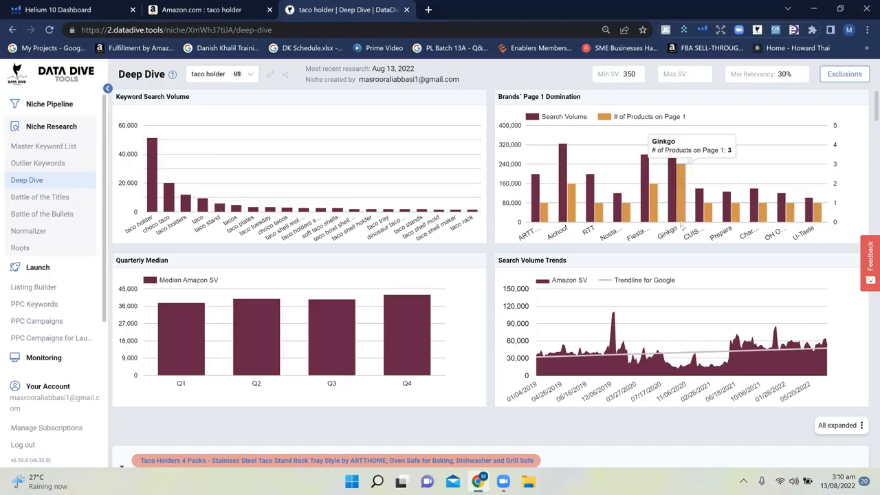
mouse_move(657, 205)
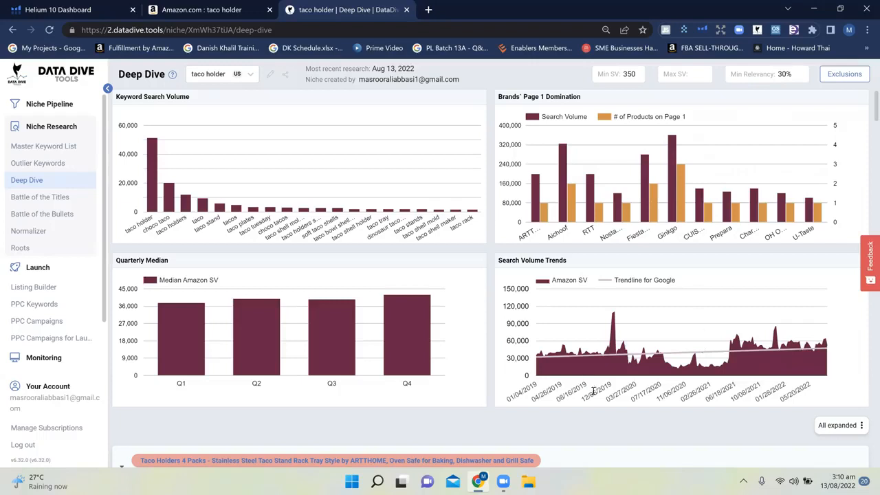
scroll(393, 411, "down", 1)
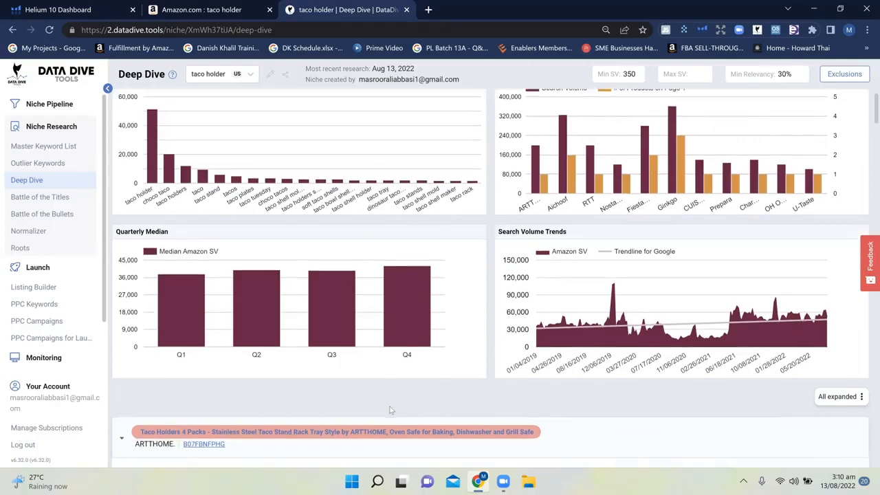
scroll(413, 371, "down", 1)
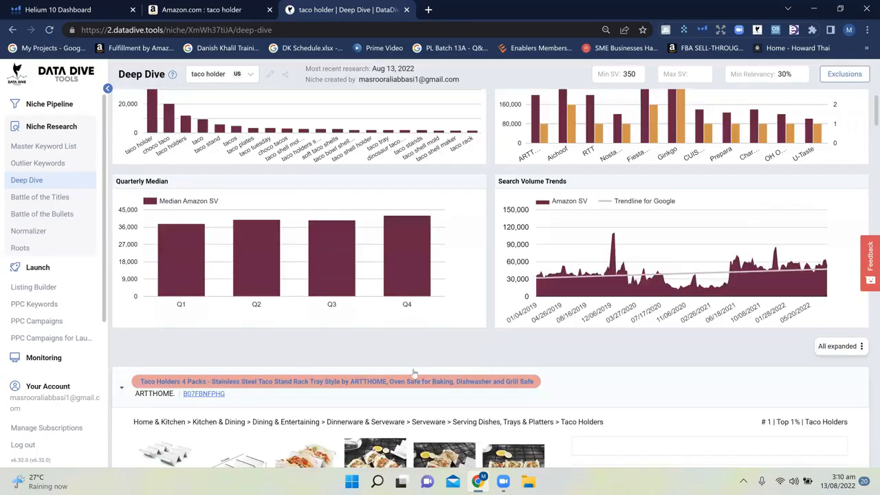
scroll(432, 153, "down", 1)
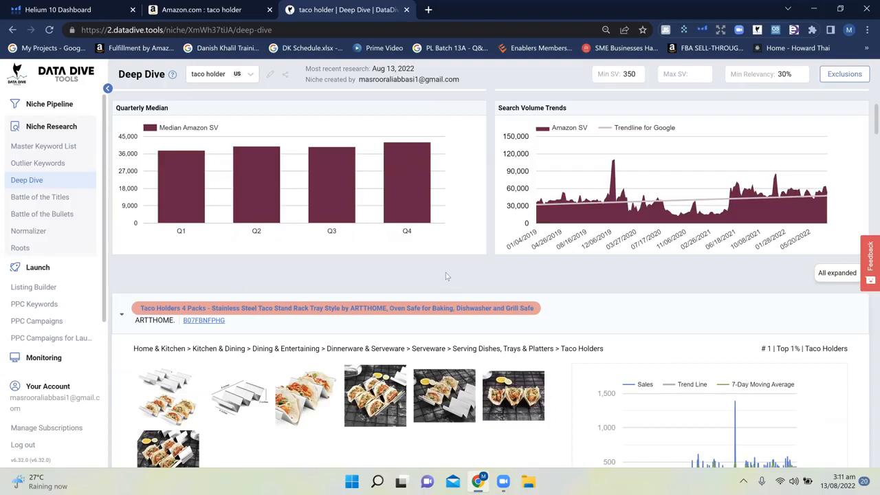
Examine the ARTTHOME. listing's images, price, sales trend and dimensions, and preview its frequently bought together products
scroll(645, 292, "down", 1)
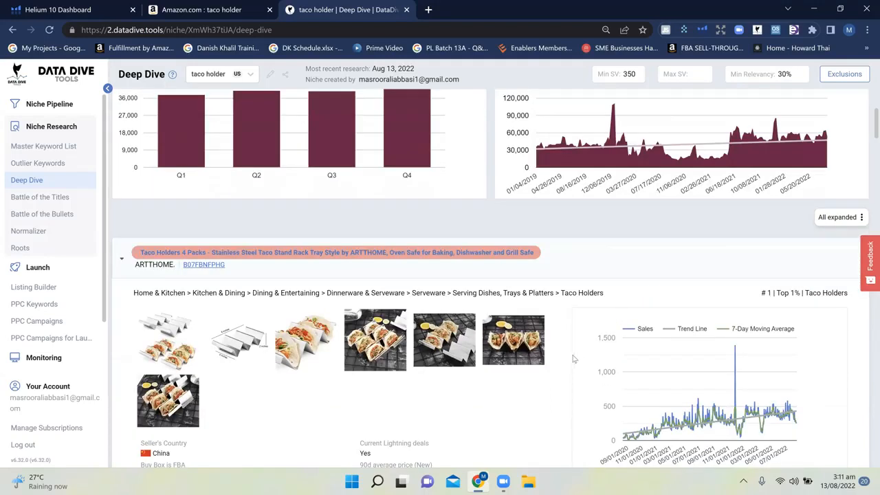
scroll(520, 405, "down", 1)
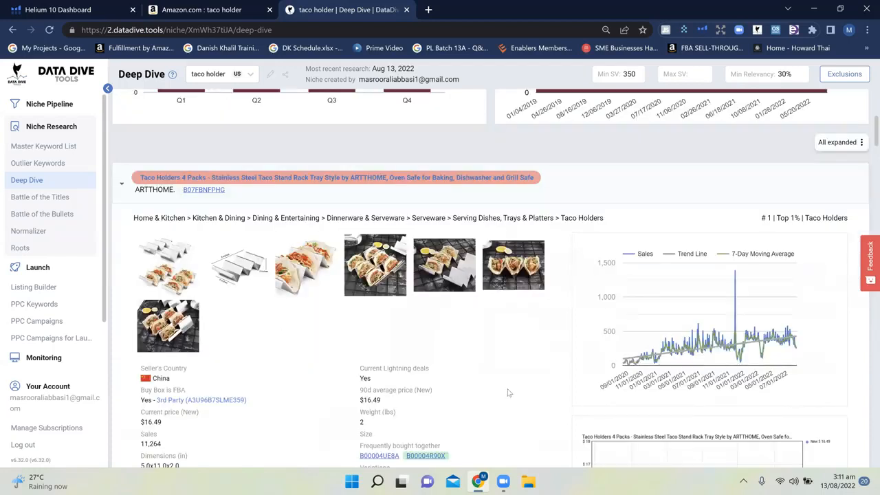
scroll(376, 400, "down", 1)
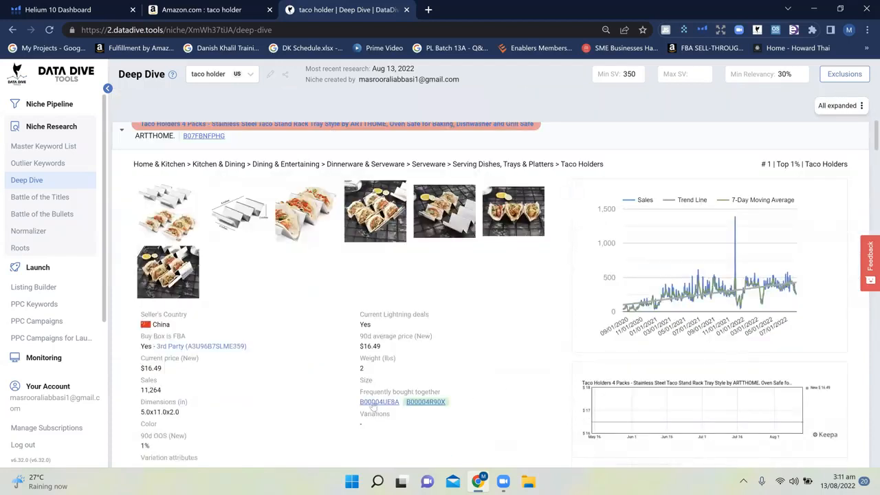
mouse_move(373, 406)
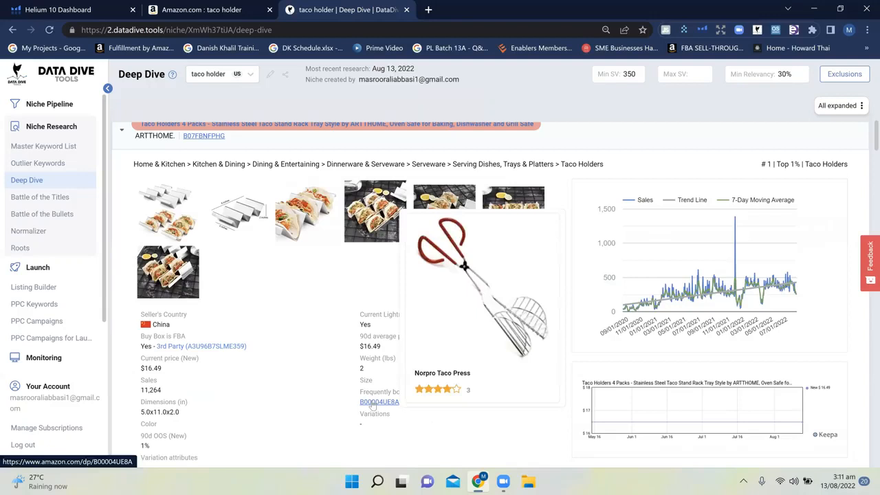
mouse_move(432, 405)
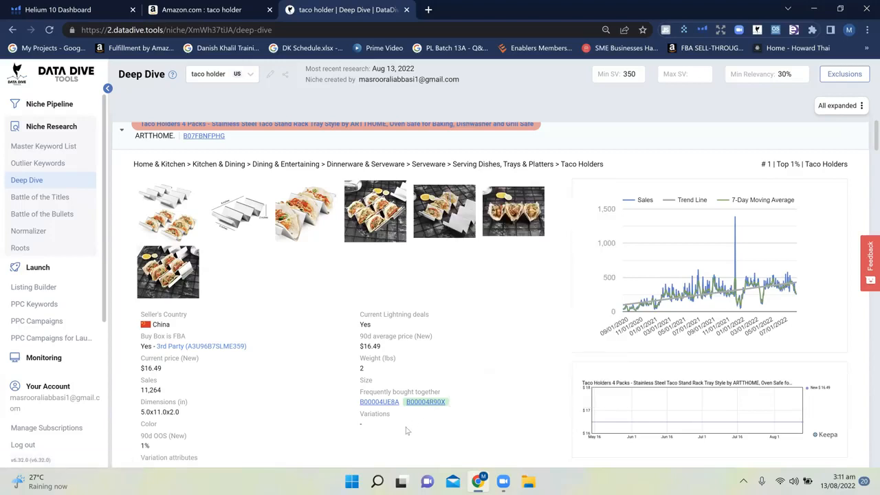
scroll(592, 305, "down", 1)
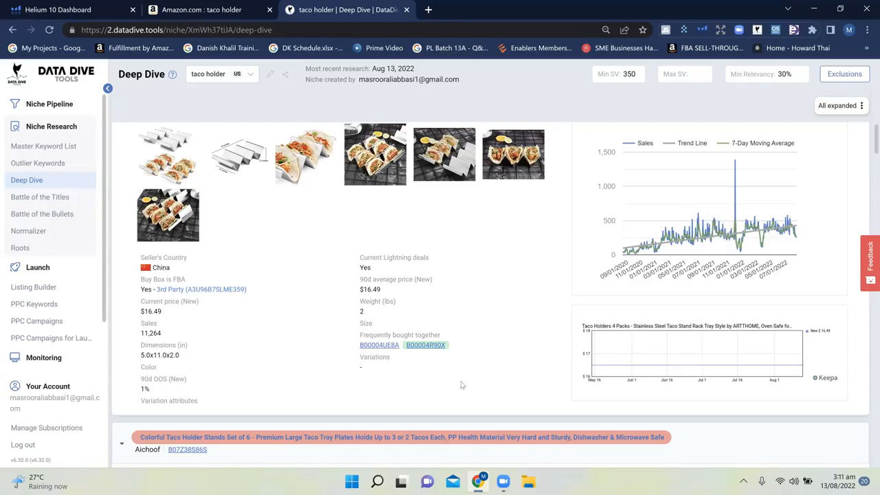
Review the Aichoof and RTT set-of-6 listings' images, prices, sales trends, dimensions and frequently bought together products
scroll(460, 384, "down", 1)
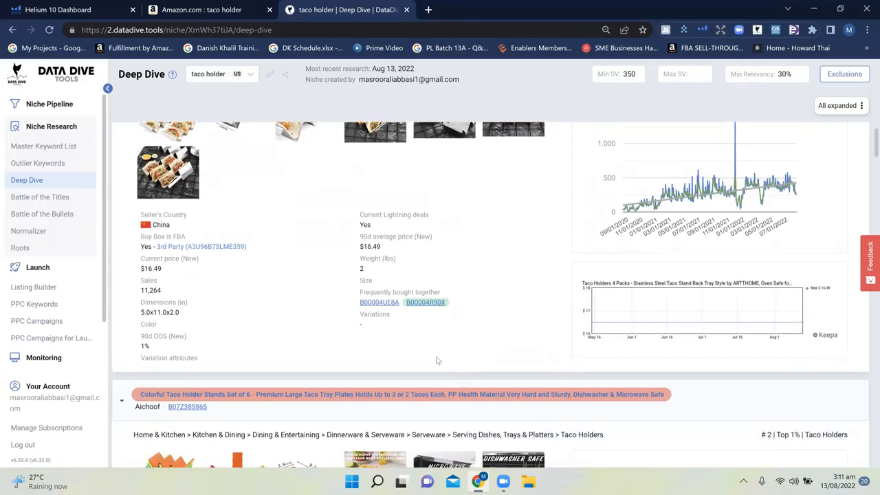
scroll(438, 360, "down", 1)
scroll(370, 370, "down", 6)
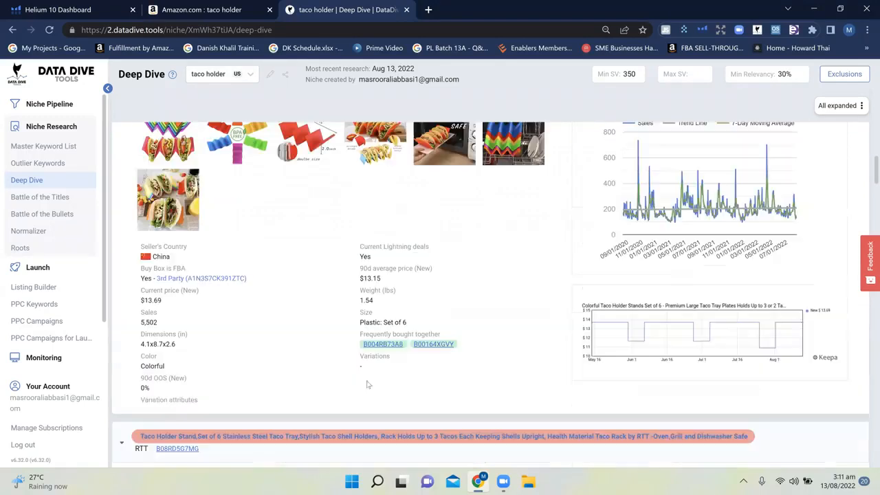
scroll(362, 387, "down", 6)
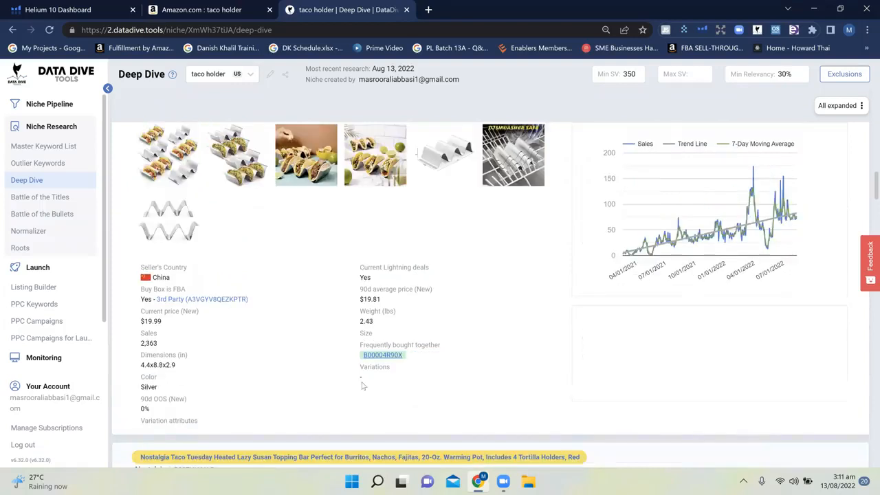
scroll(365, 387, "down", 5)
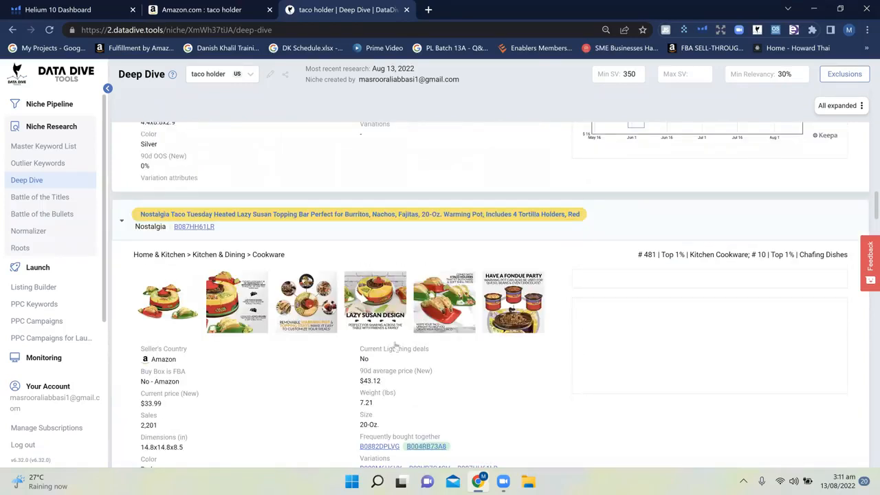
Examine the Nostalgia listing's price and sales details and variations, and preview its frequently bought together products
scroll(382, 299, "down", 3)
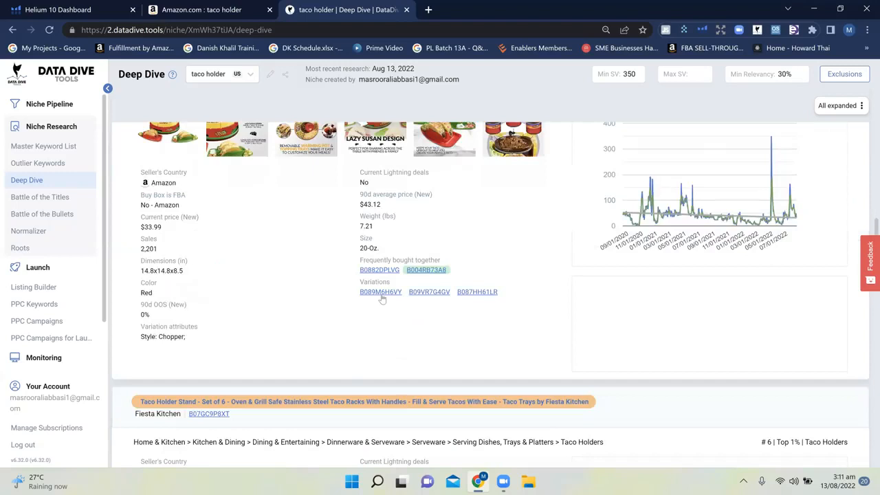
mouse_move(435, 296)
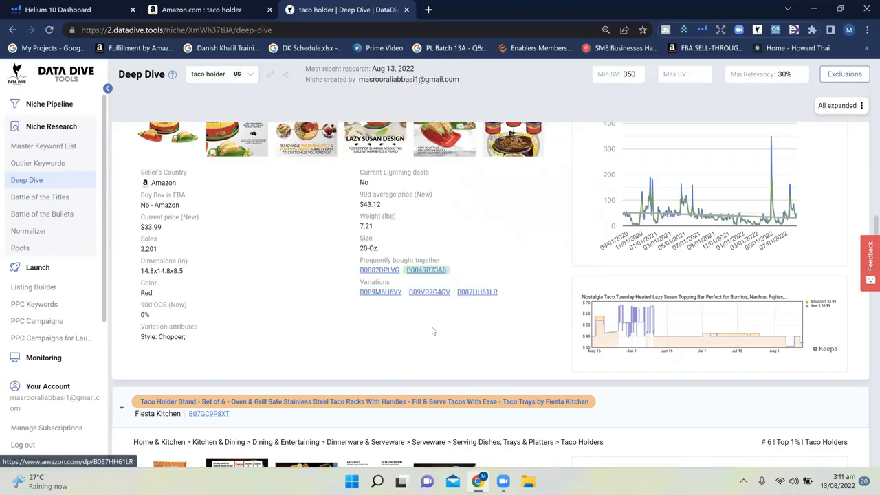
mouse_move(382, 273)
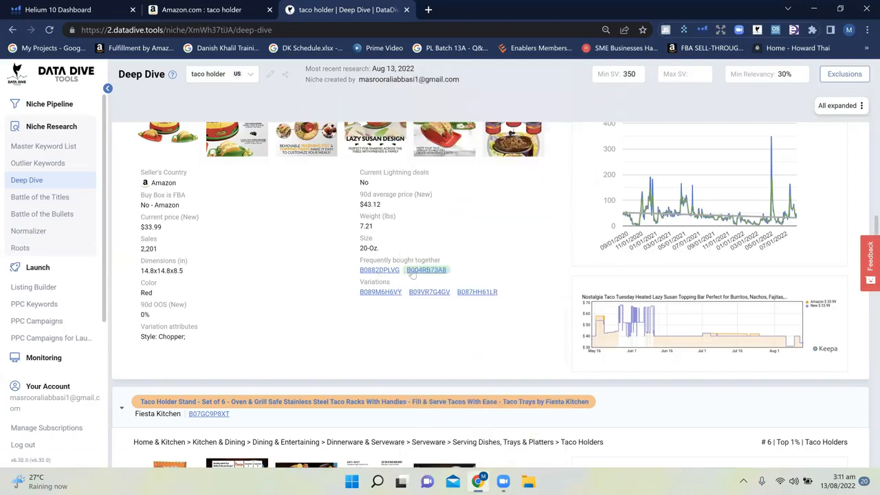
mouse_move(412, 274)
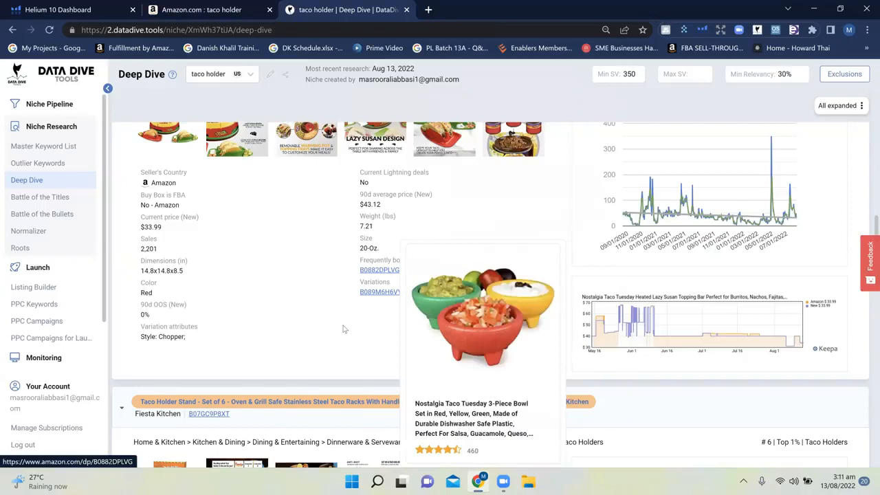
Review the Fiesta Kitchen, Ginkgo and Aichoof hollow listings, focusing on the Fiesta Kitchen set of 10's images, price, sales and variations
scroll(344, 329, "down", 3)
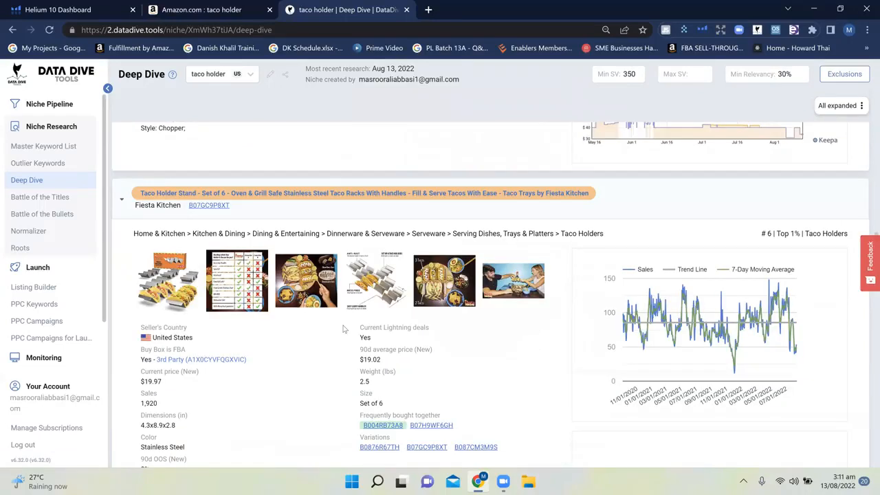
scroll(343, 329, "down", 3)
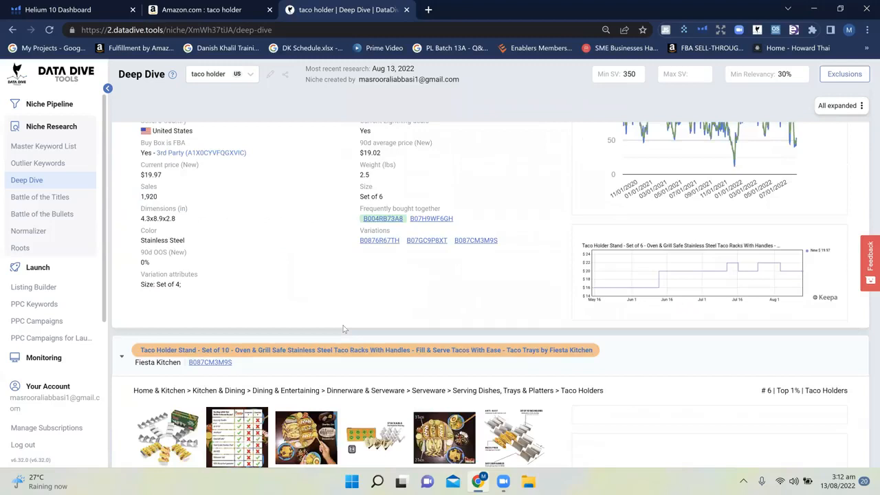
scroll(344, 328, "down", 5)
scroll(343, 328, "down", 3)
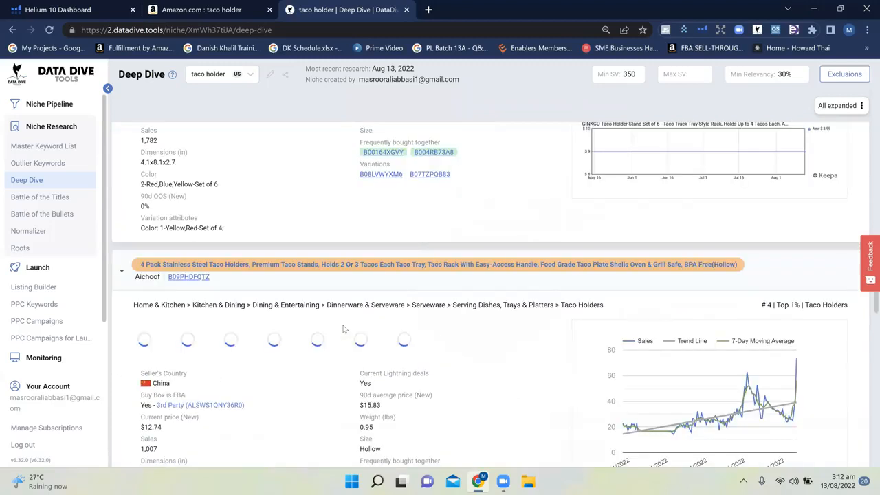
scroll(344, 328, "down", 3)
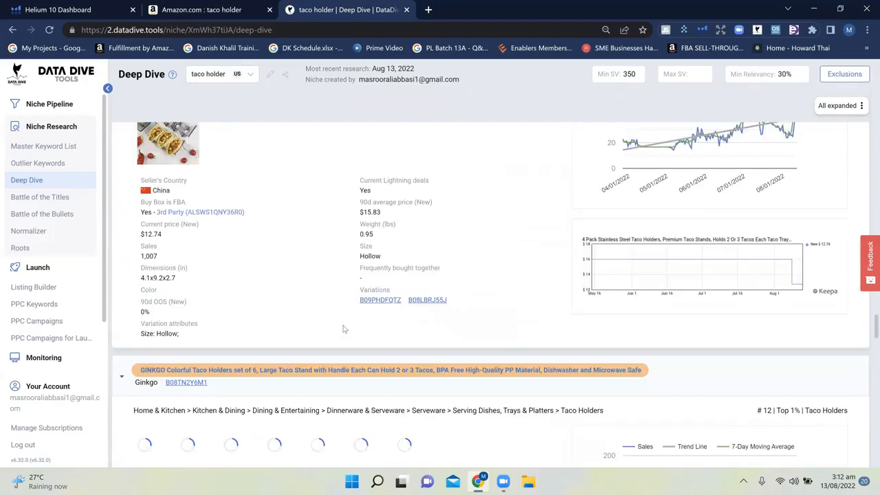
scroll(344, 329, "down", 4)
scroll(344, 329, "up", 7)
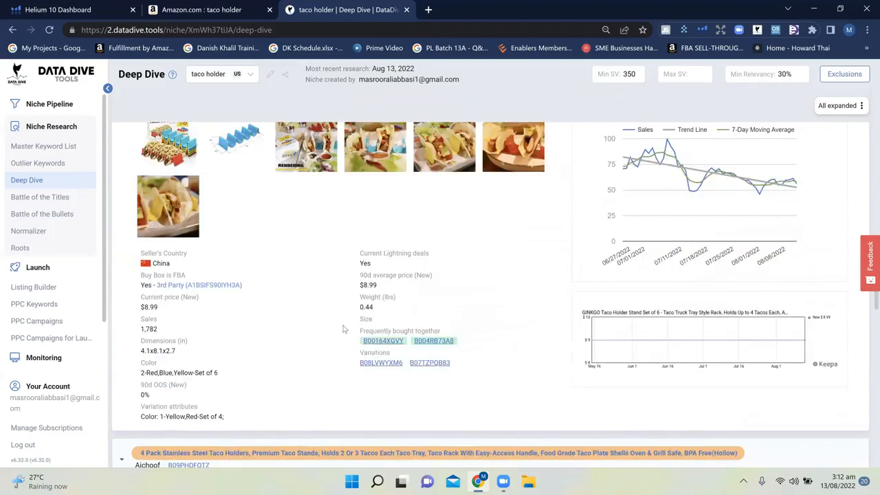
scroll(344, 329, "down", 8)
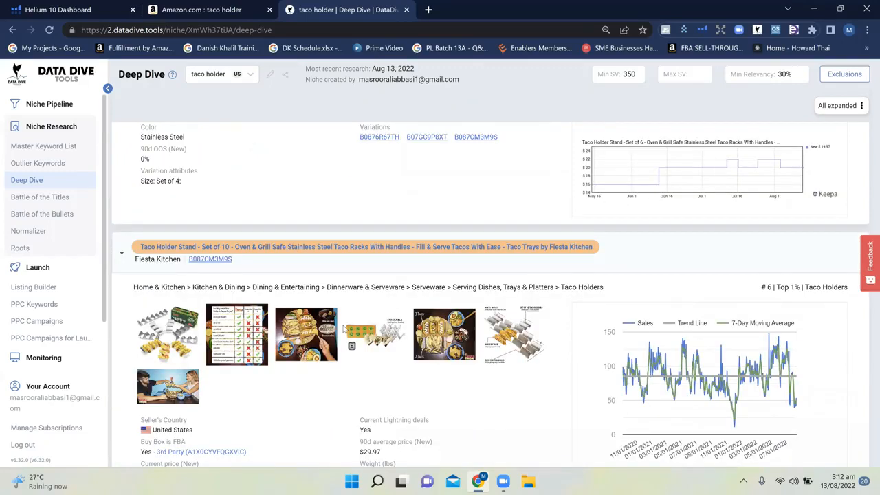
scroll(342, 329, "down", 3)
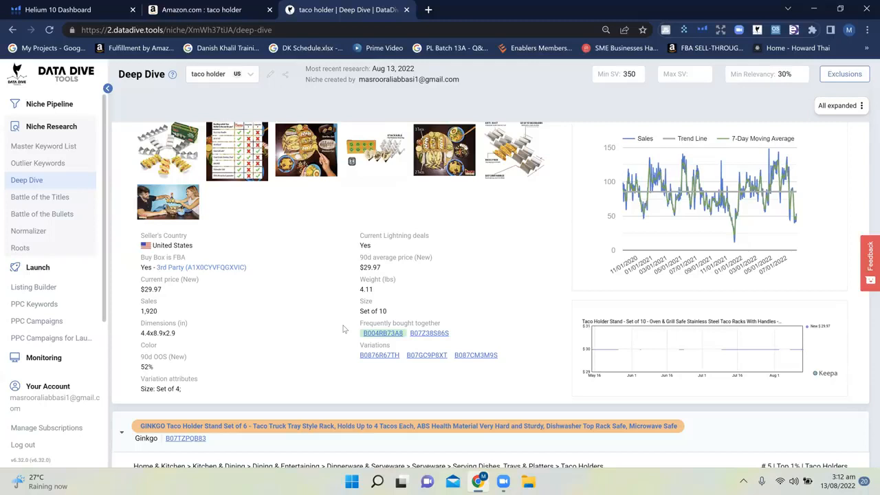
scroll(344, 329, "up", 3)
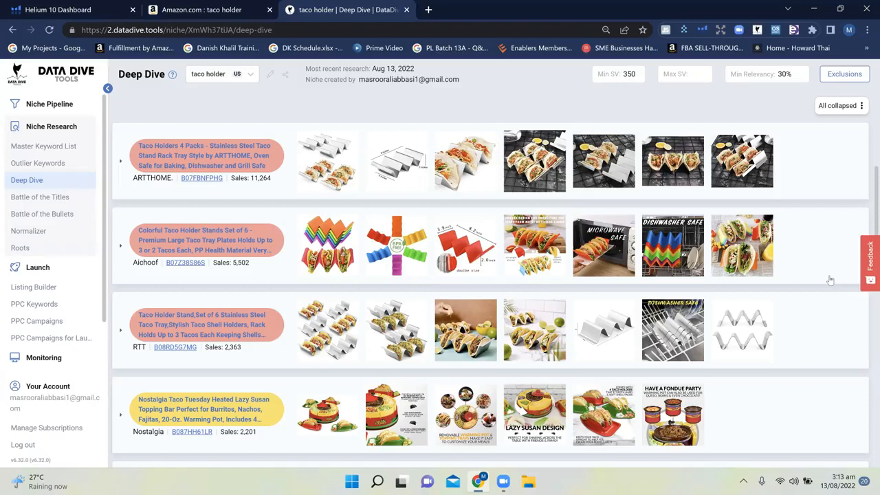
Expand all competitor listings in the Deep Dive, and collapse them all again
left_click(847, 111)
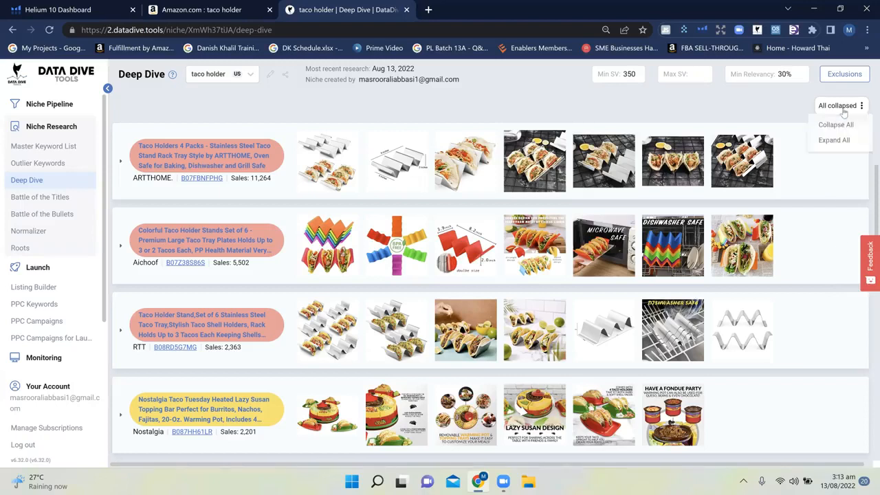
left_click(803, 162)
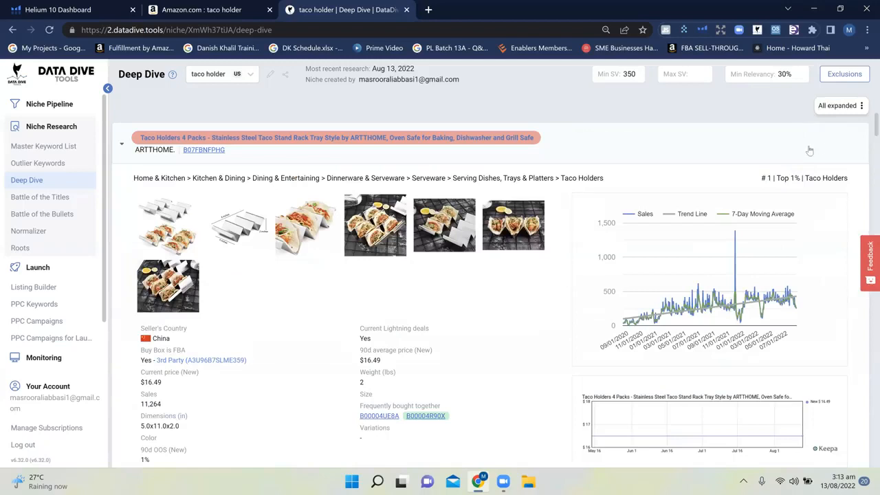
scroll(832, 227, "up", 3)
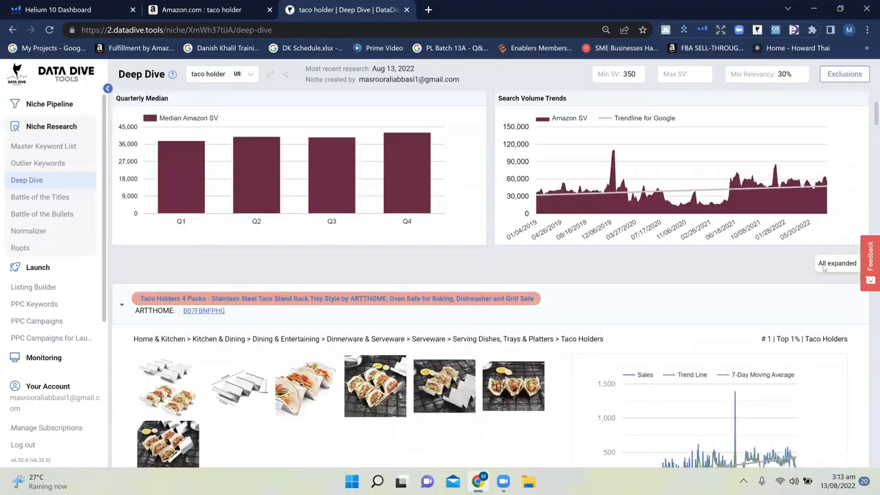
left_click(824, 266)
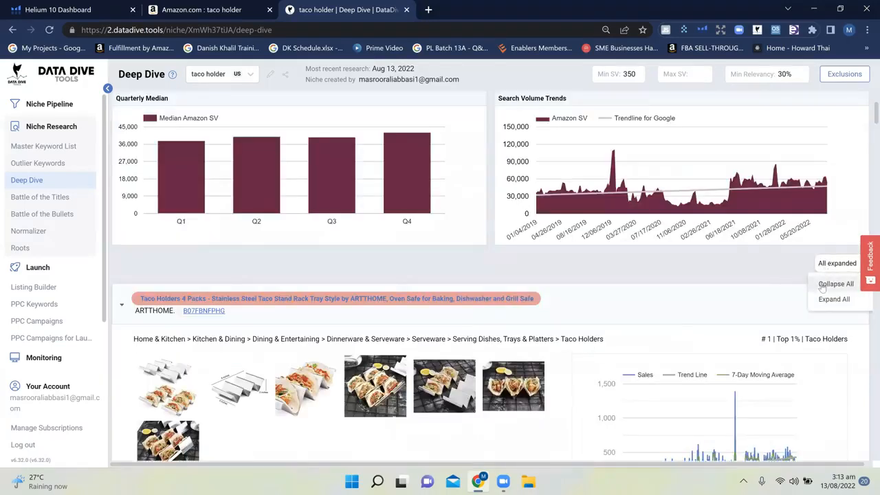
left_click(825, 283)
Compare the competitors' product images in the collapsed listings, enlarging those of ARTTHOME. and Aichoof
scroll(654, 343, "down", 1)
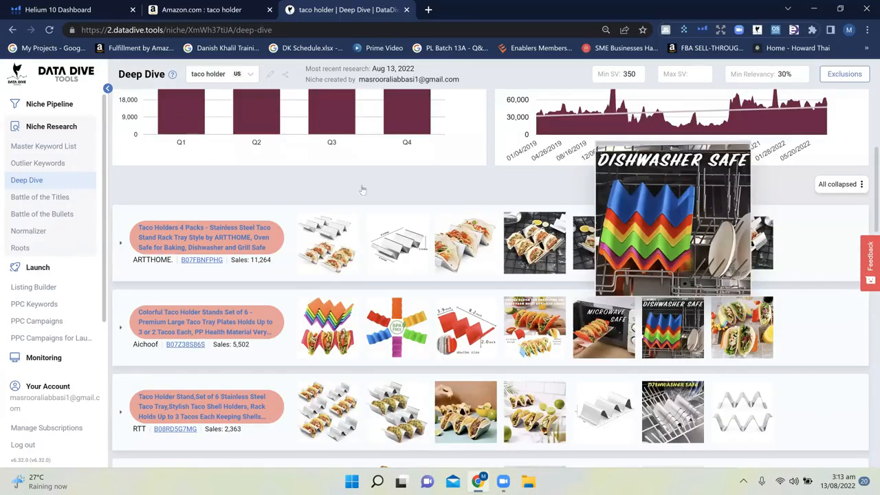
scroll(341, 190, "down", 1)
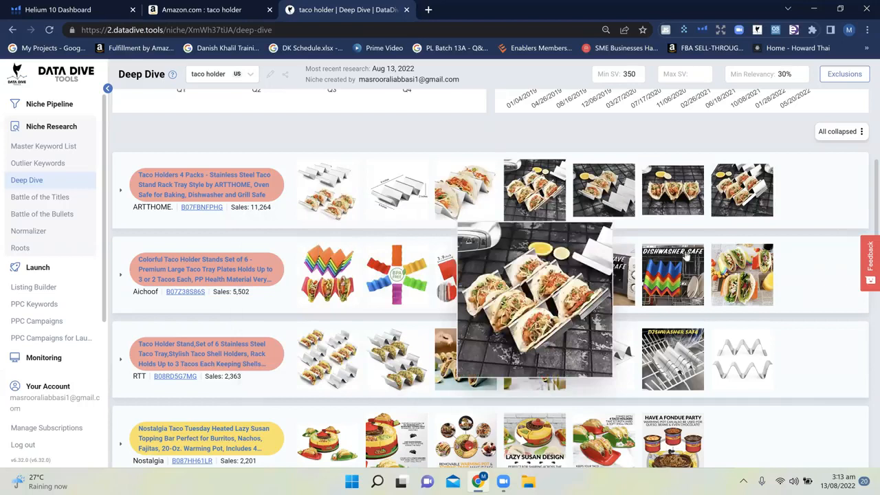
scroll(341, 339, "down", 2)
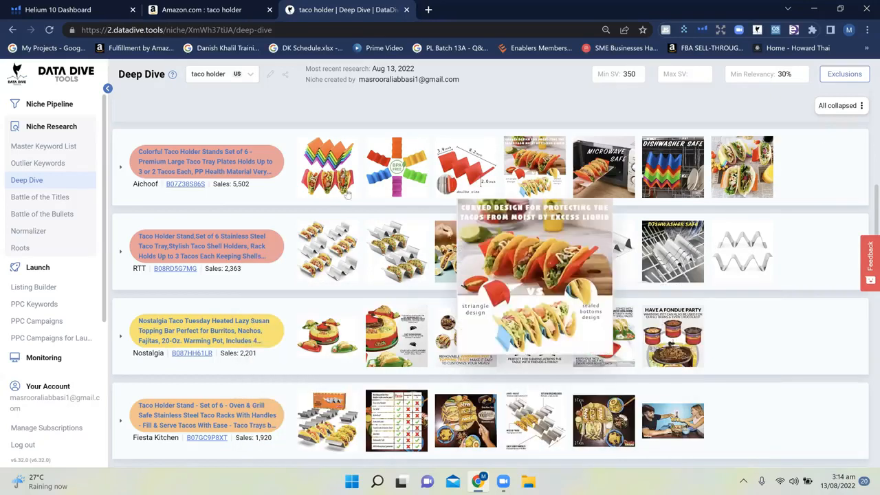
Open the niche's Battle of the Titles and compare the competitors' titles, ranking juice and sales across all brands
left_click(66, 200)
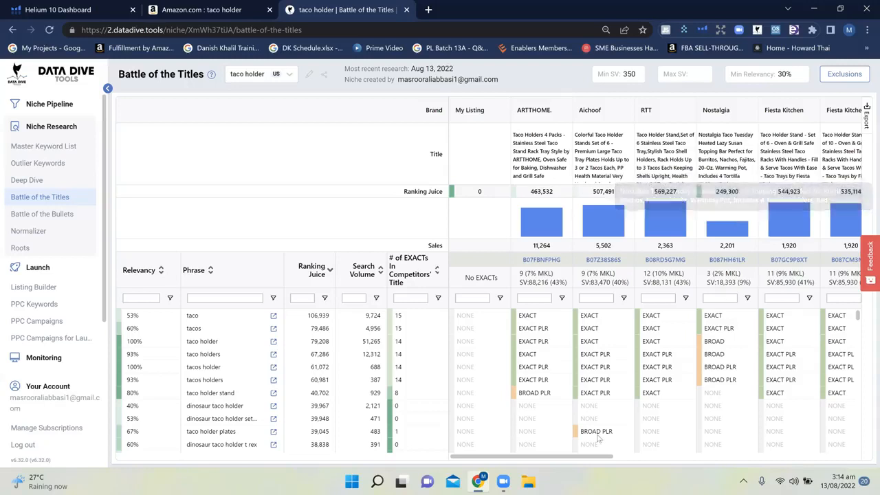
scroll(712, 474, "right", 3)
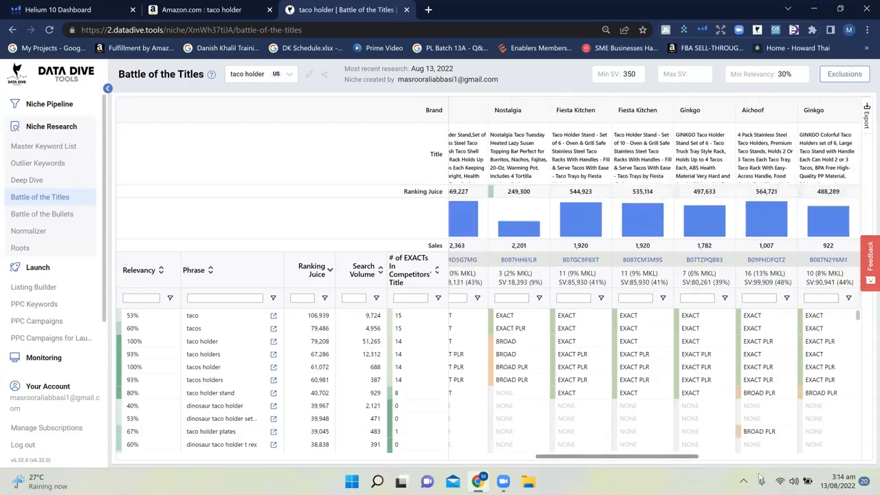
scroll(781, 471, "right", 3)
scroll(718, 471, "left", 5)
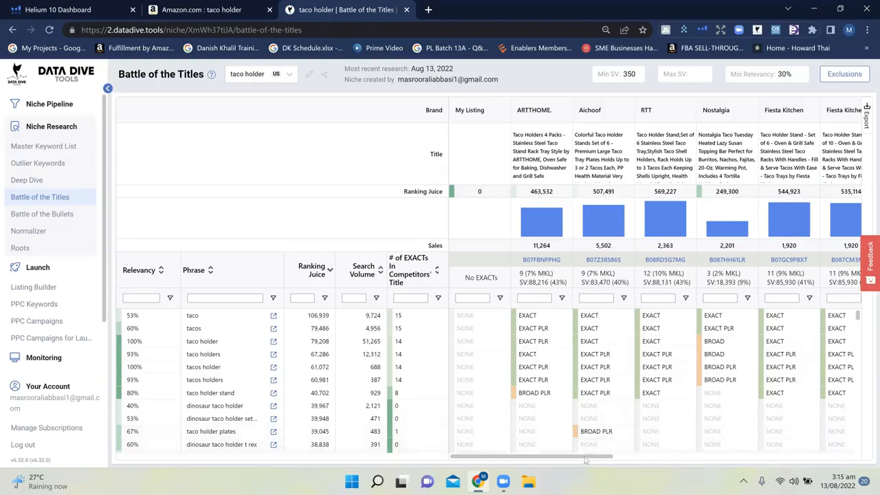
left_click_drag(585, 458, 562, 485)
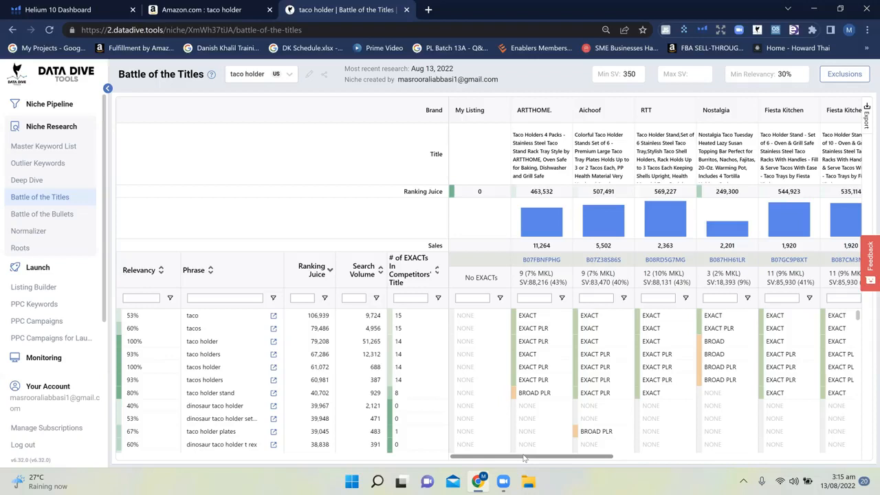
left_click_drag(523, 455, 487, 419)
left_click(709, 457)
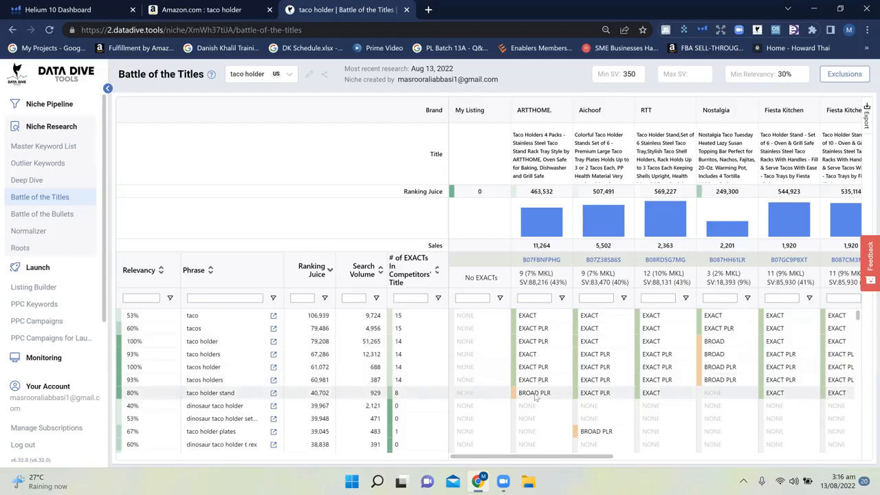
Examine which keyword phrases appear as exact or broad matches in the competitors' titles
scroll(536, 402, "down", 4)
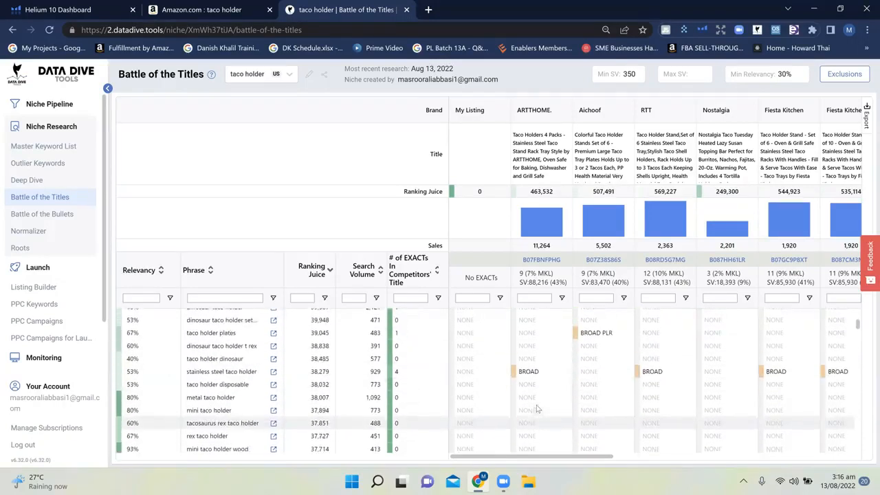
scroll(537, 409, "up", 2)
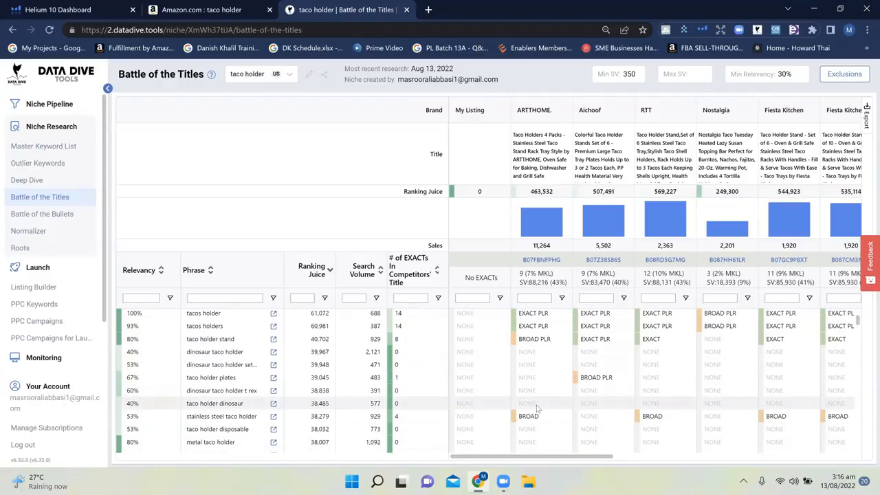
scroll(539, 401, "down", 1)
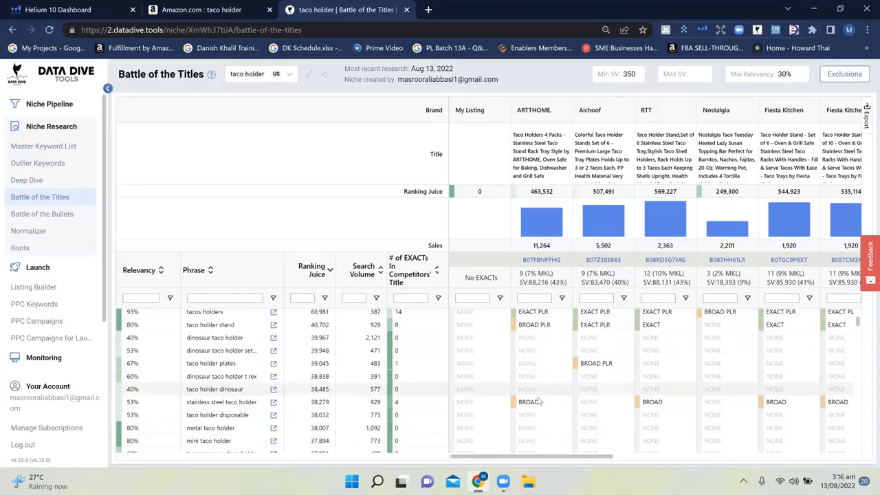
scroll(598, 337, "up", 5)
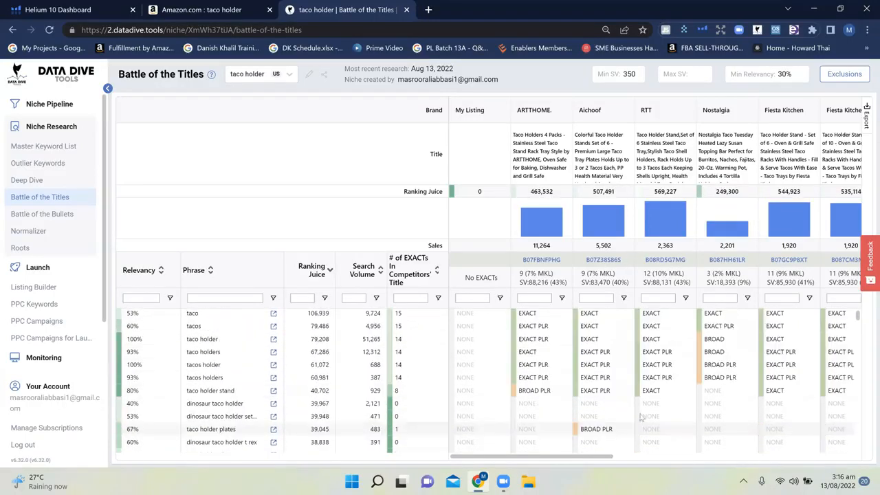
scroll(725, 391, "right", 3)
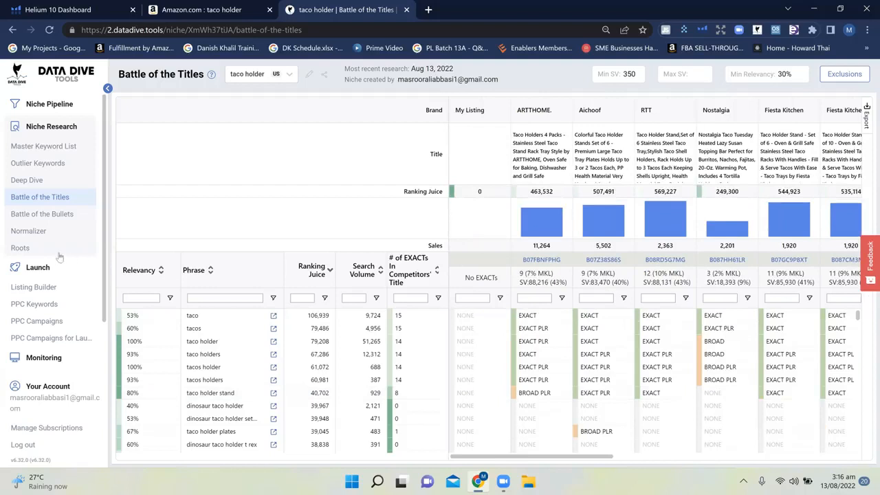
Open the Listing Builder for the taco holder niche and activate its empty title field
left_click(43, 288)
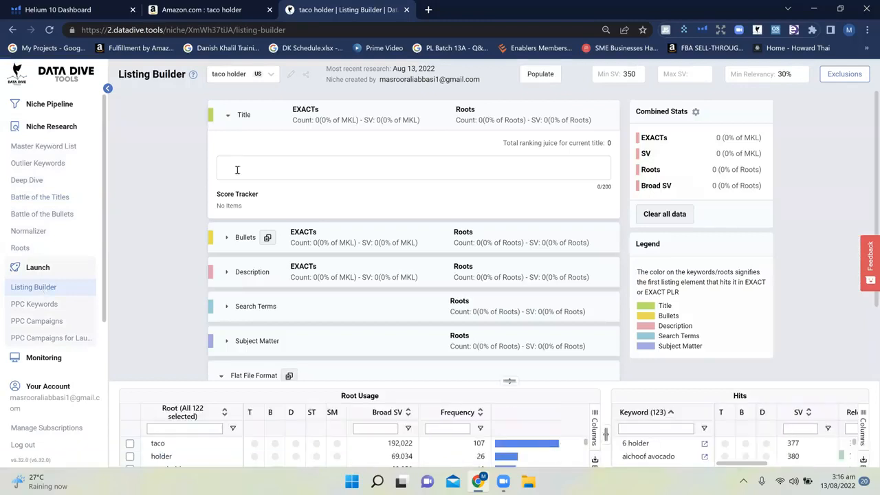
left_click(237, 170)
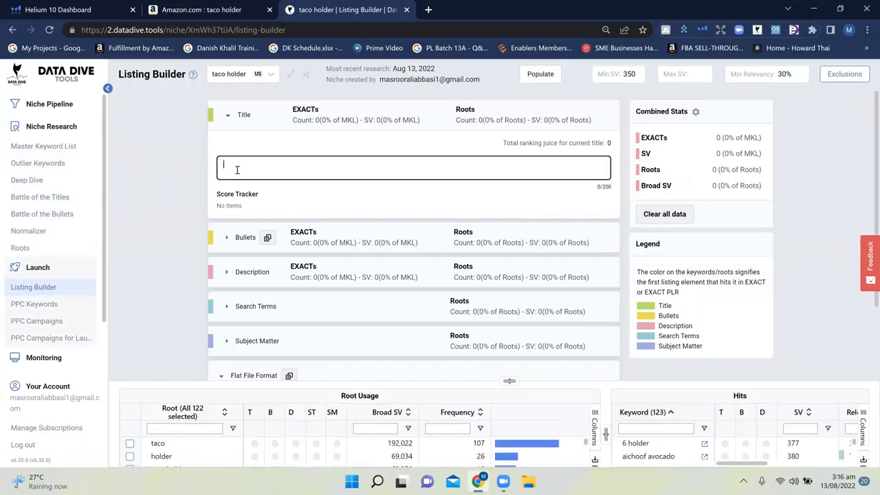
Return to the Battle of the Titles and compare titles, ranking juice and exact matches across the competitor brands
left_click(58, 198)
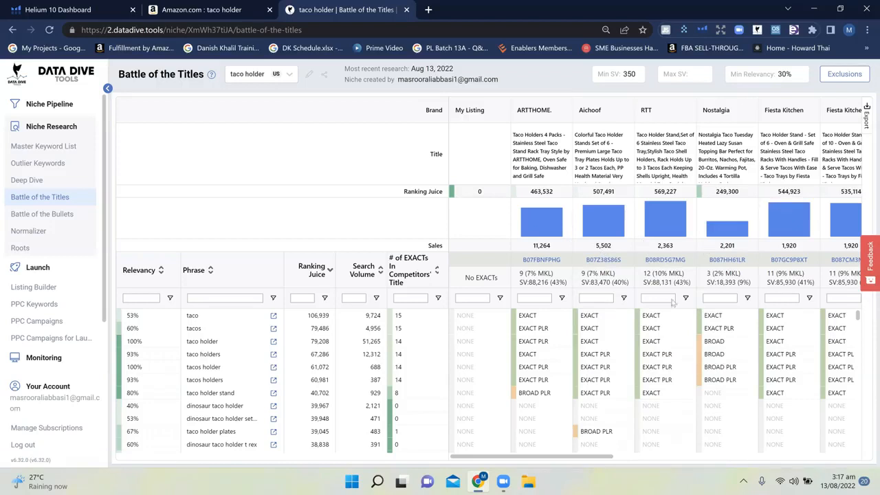
scroll(674, 460, "right", 1)
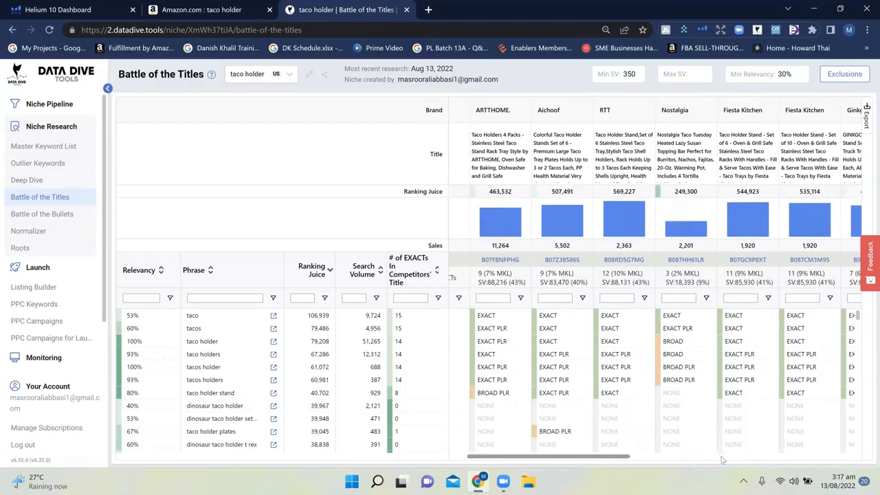
scroll(722, 454, "right", 5)
scroll(815, 451, "right", 3)
left_click_drag(591, 473, 476, 484)
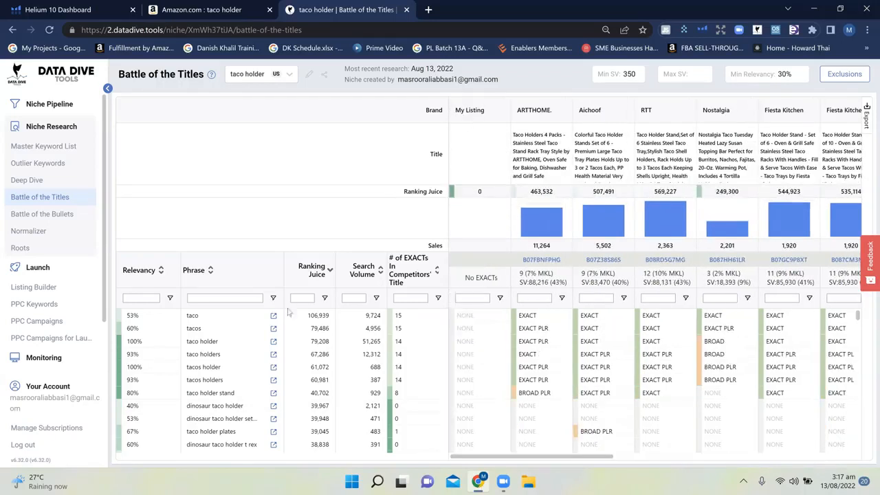
Compare the competitors' bullet points and ranking juice in the Battle of the Bullets, and open the Normalizer
left_click(72, 218)
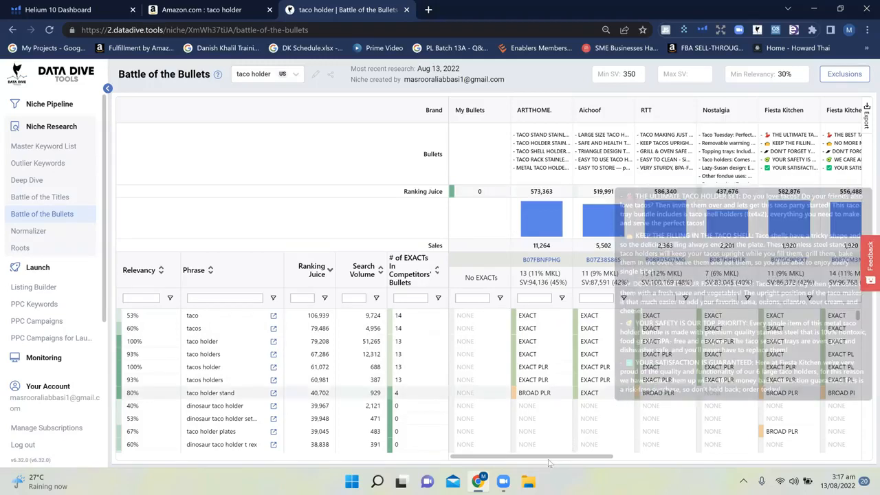
scroll(717, 456, "right", 1)
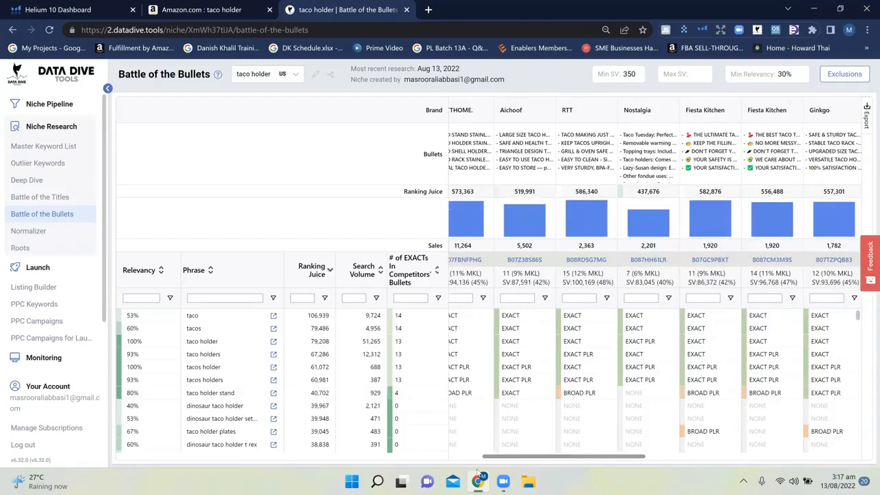
scroll(429, 464, "right", 3)
scroll(260, 272, "left", 5)
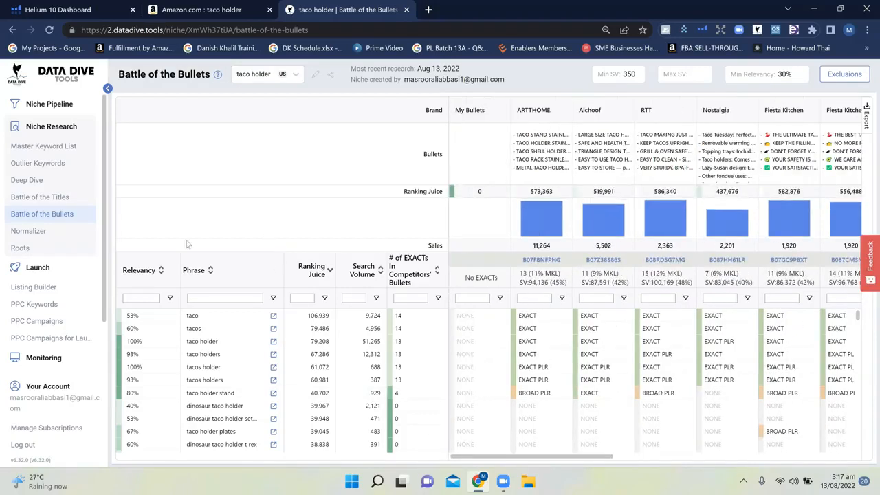
left_click(41, 235)
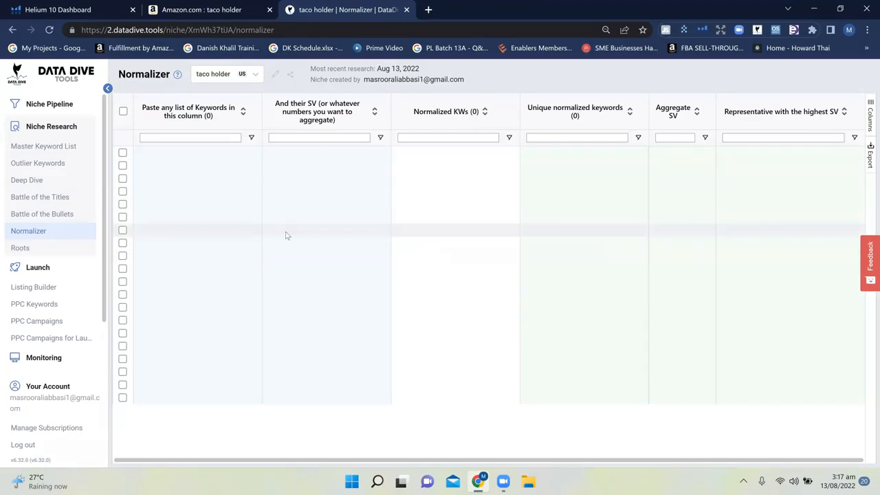
Open the niche's Roots and examine the keywords' relevancy, competitor products, ranking juice and consolidated search volume
left_click(20, 248)
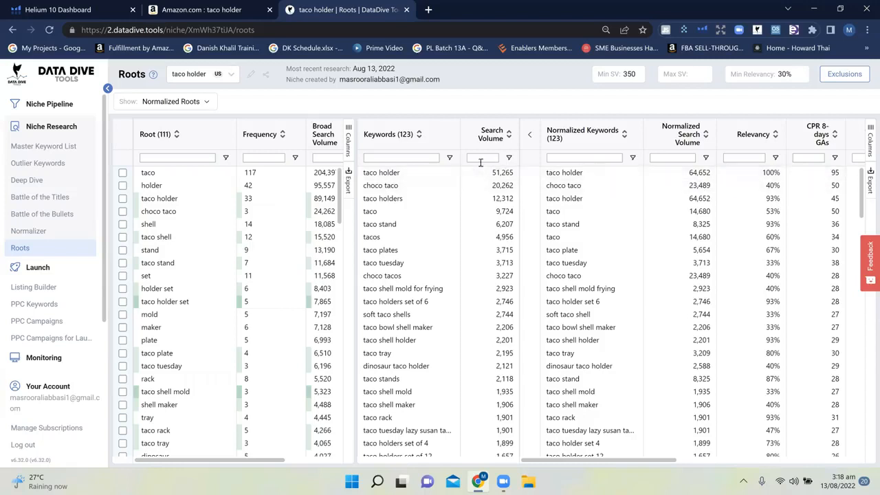
scroll(759, 206, "right", 3)
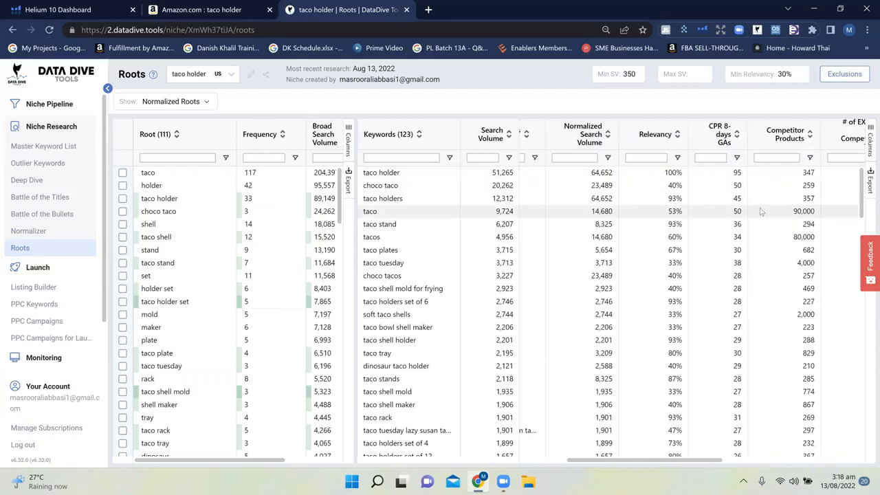
scroll(761, 211, "right", 2)
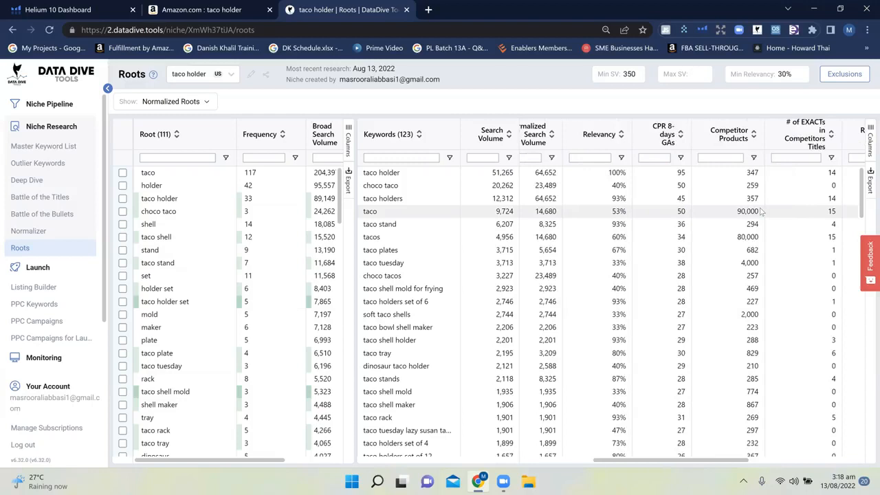
scroll(761, 211, "right", 2)
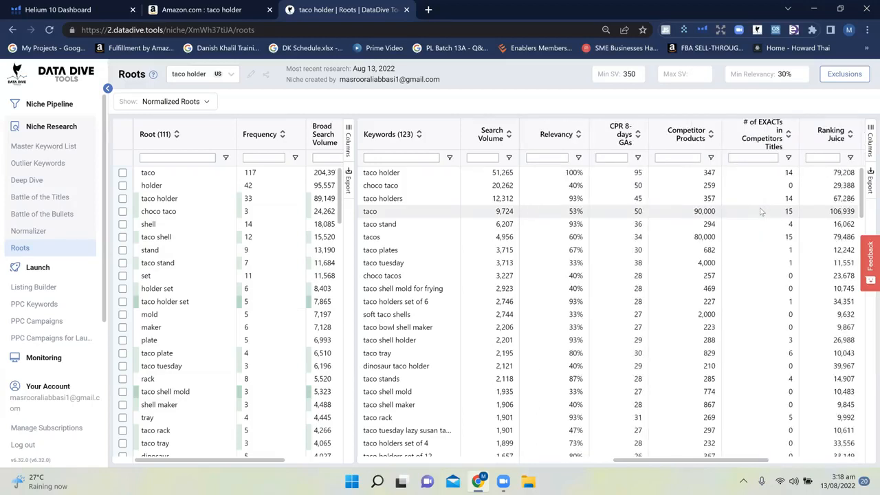
scroll(761, 211, "right", 5)
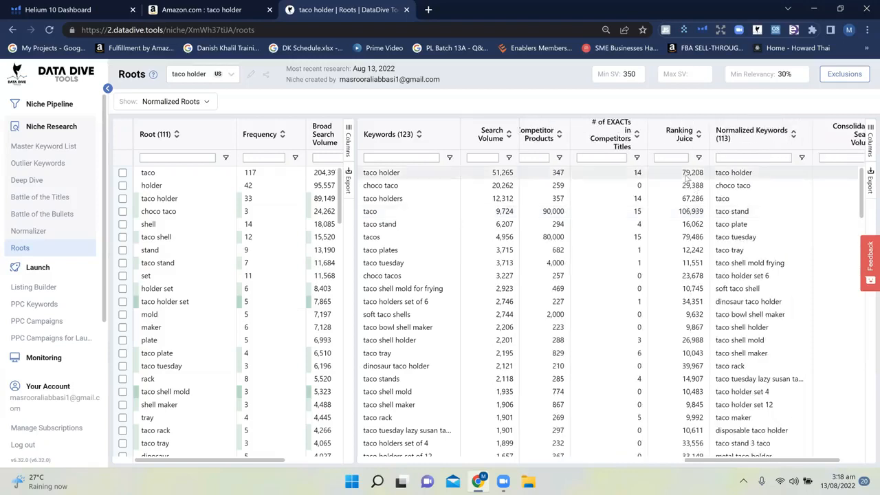
scroll(777, 222, "right", 2)
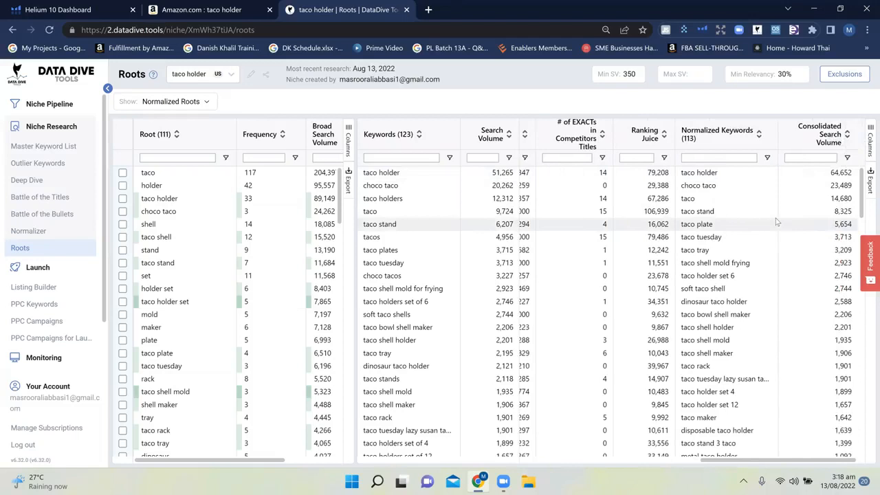
scroll(777, 222, "left", 6)
Revisit the Normalizer, and return to Roots to check the column options for root frequency
left_click(29, 231)
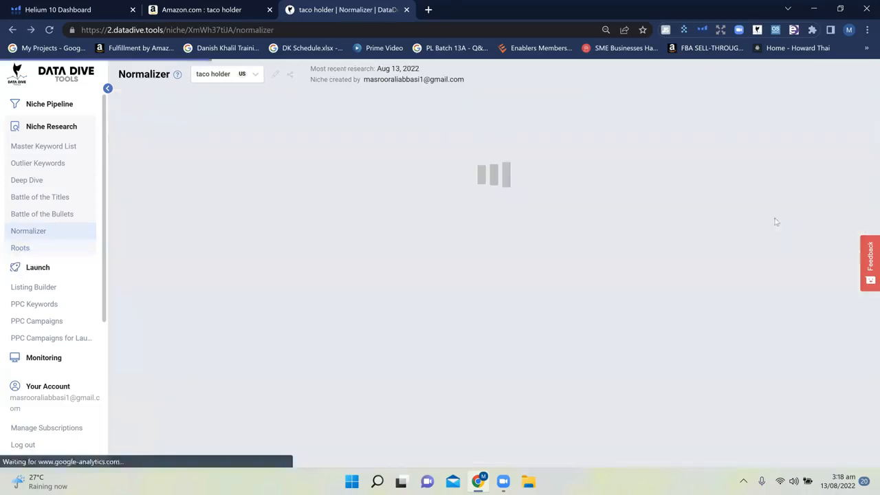
left_click(55, 251)
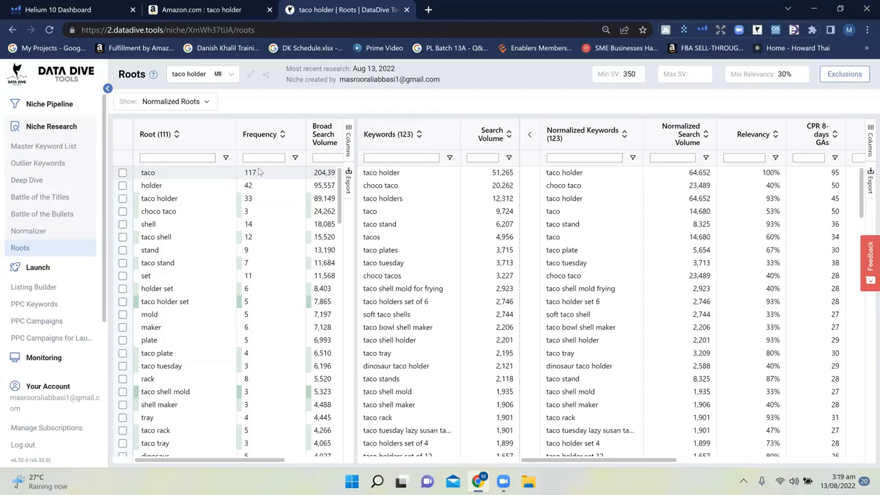
left_click(295, 135)
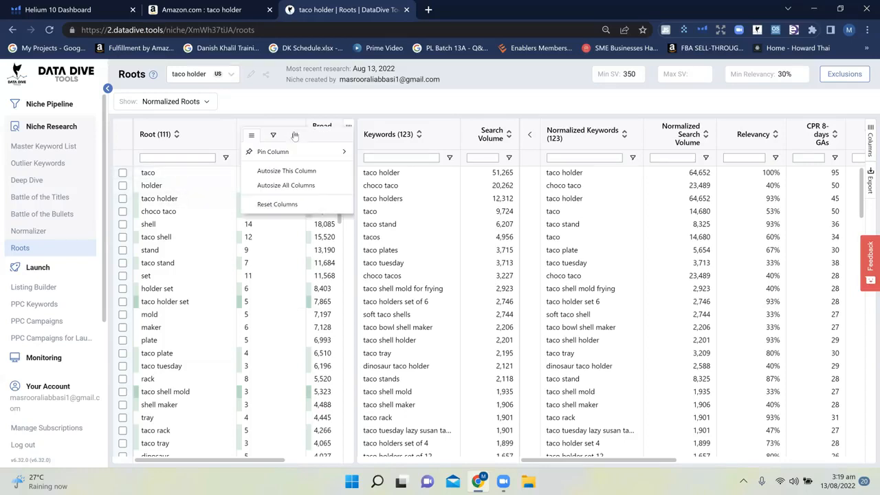
left_click(284, 227)
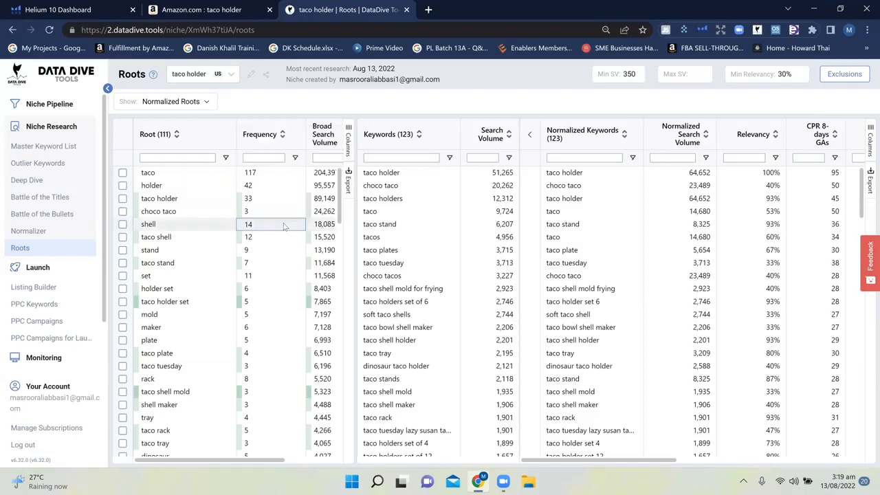
Open the Listing Builder and review its title, bullets, description, search terms, subject matter and flat file sections
left_click(56, 293)
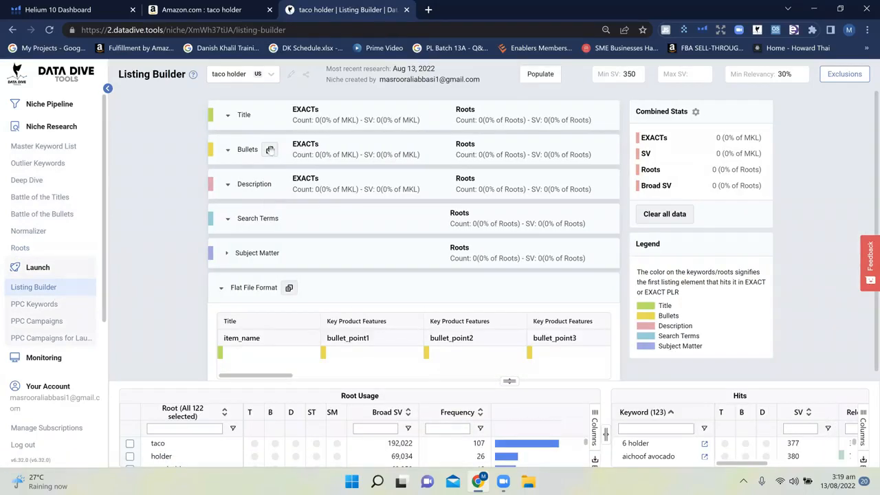
scroll(272, 143, "down", 1)
scroll(271, 134, "up", 1)
left_click(269, 121)
left_click(269, 165)
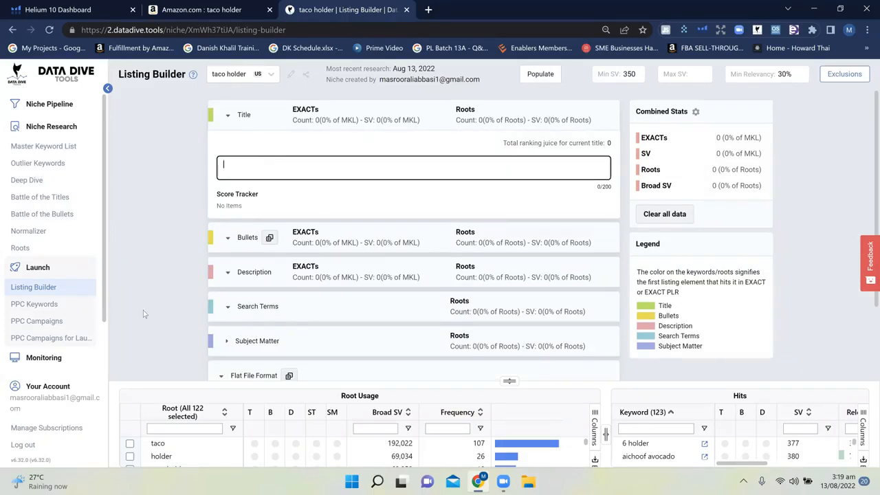
scroll(143, 310, "down", 1)
scroll(176, 444, "down", 2)
scroll(176, 444, "up", 3)
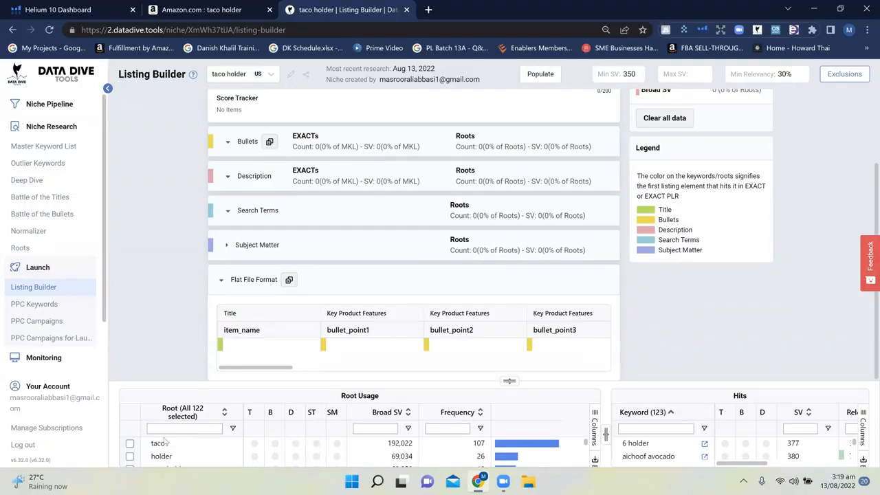
scroll(173, 338, "up", 1)
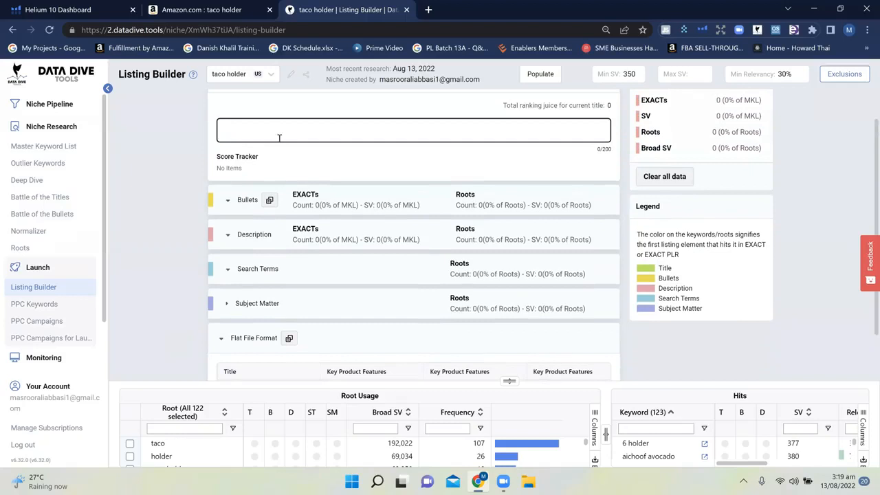
Try entering a title, and select and deselect the root "taco" in Root Usage to filter the keyword hits
type("Ta")
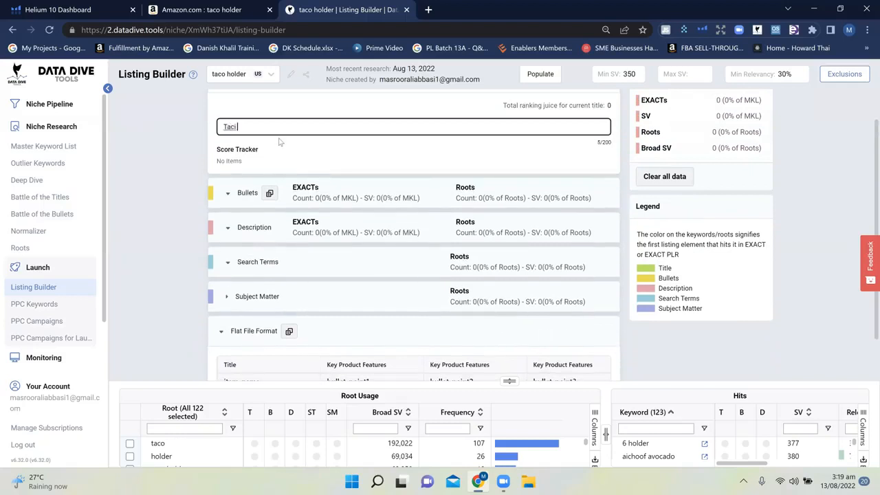
left_click(131, 444)
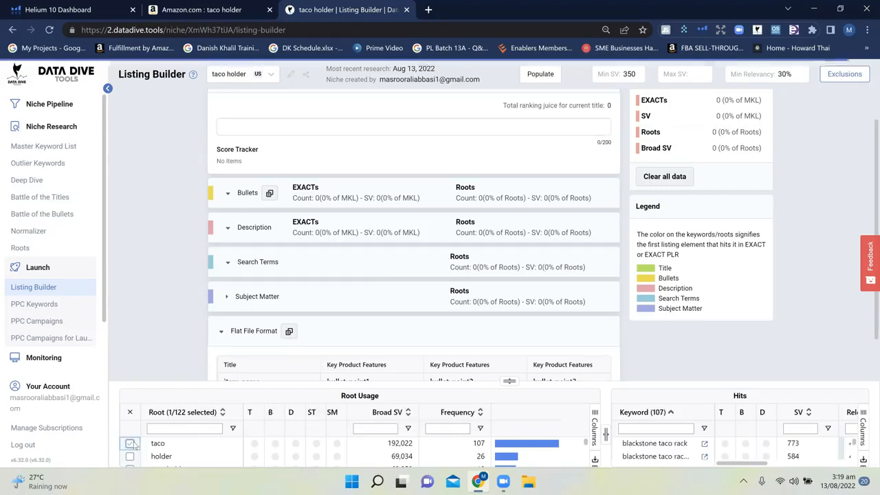
left_click(131, 443)
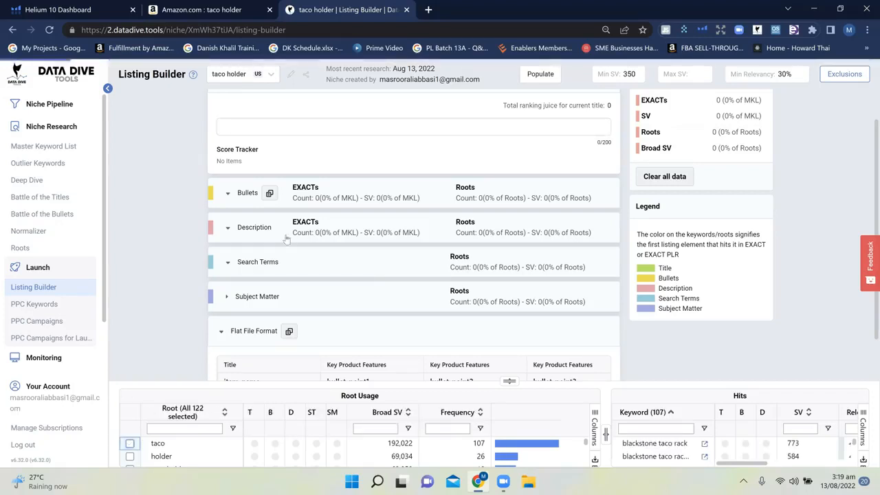
left_click(255, 126)
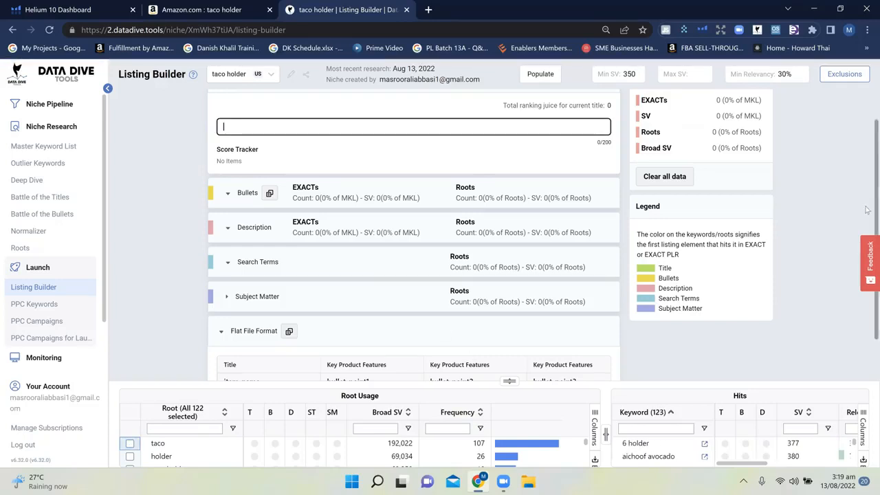
Enlarge the Root Usage and Hits area and examine the listed roots with their broad search volume and frequency
scroll(867, 209, "down", 1)
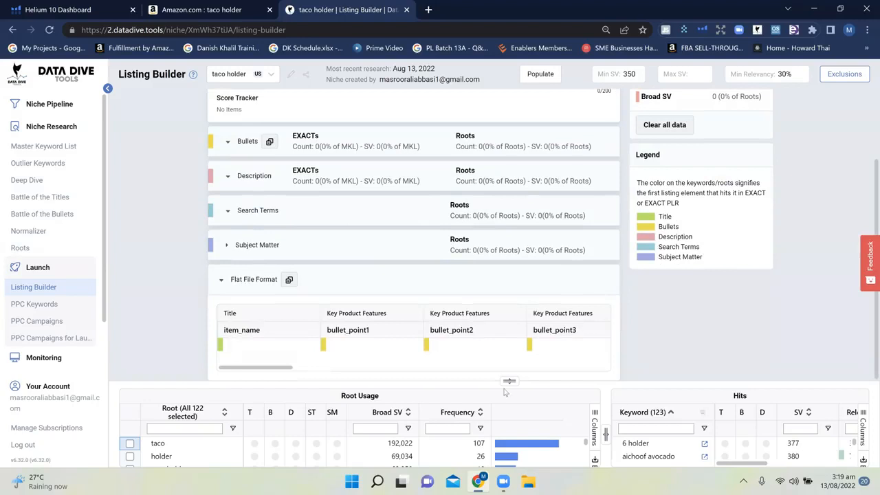
left_click_drag(508, 380, 519, 189)
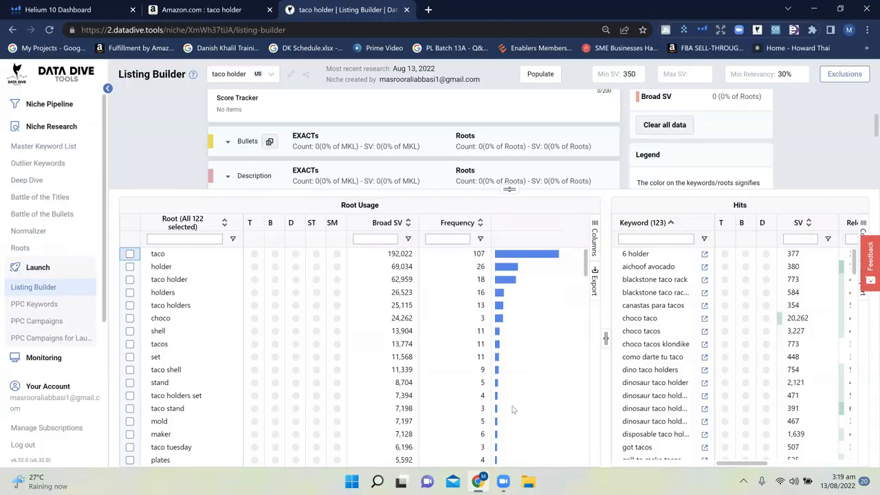
scroll(557, 417, "down", 8)
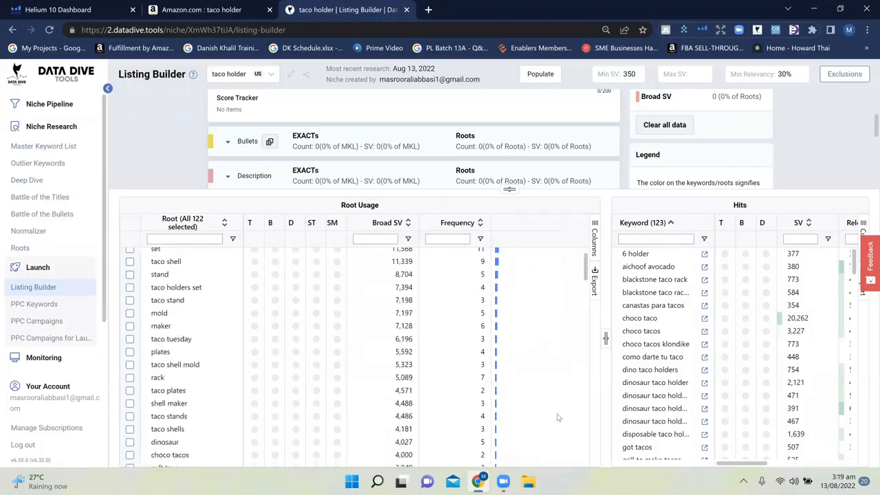
scroll(558, 417, "up", 5)
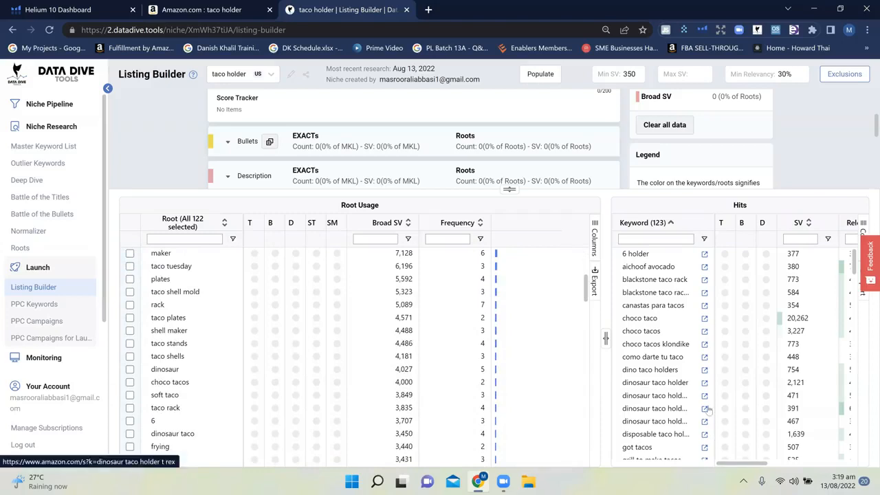
scroll(543, 337, "up", 5)
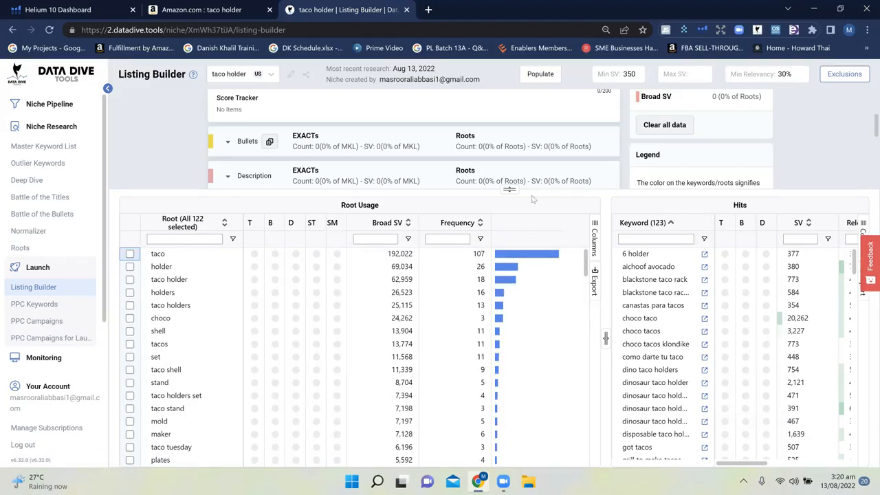
Shrink the Root Usage and Hits area and place the cursor in the listing's title field
left_click_drag(509, 190, 509, 485)
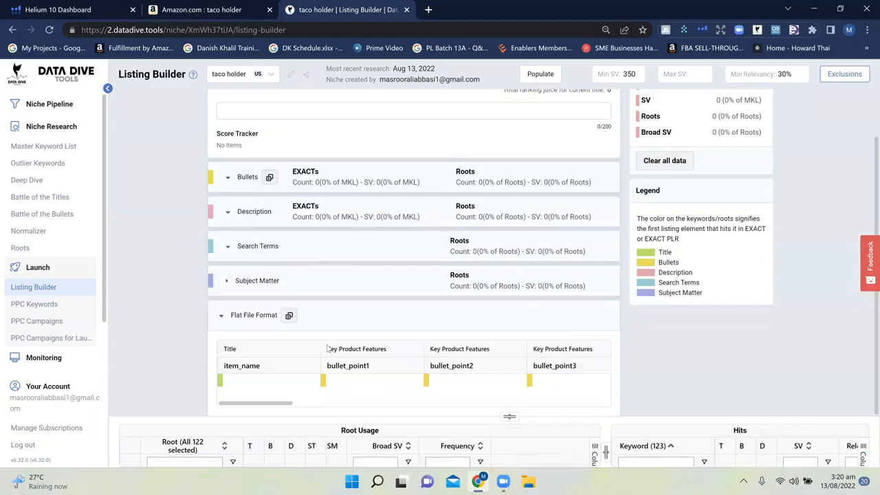
left_click(270, 115)
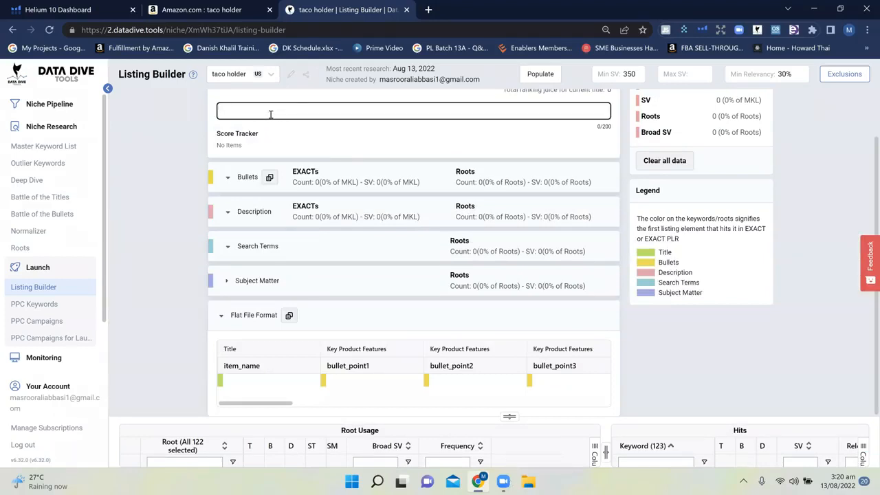
scroll(296, 196, "up", 1)
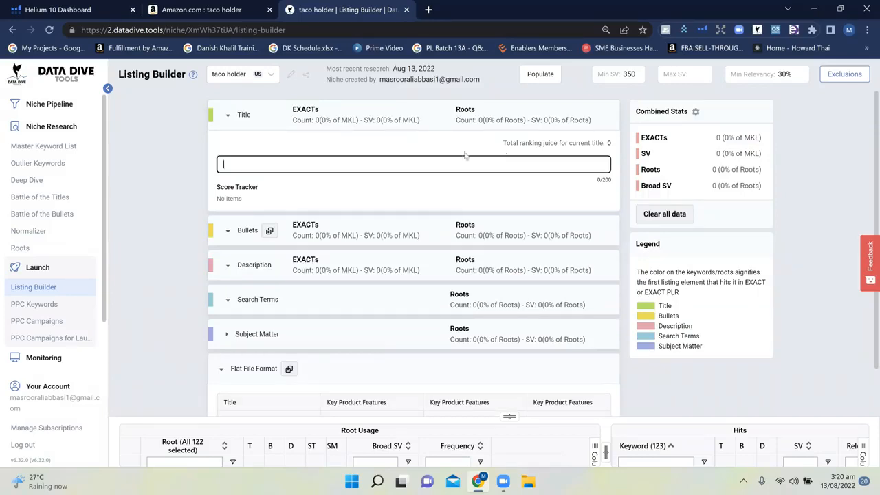
Collapse the listing's Title section and look over the list of researched niches
left_click(228, 116)
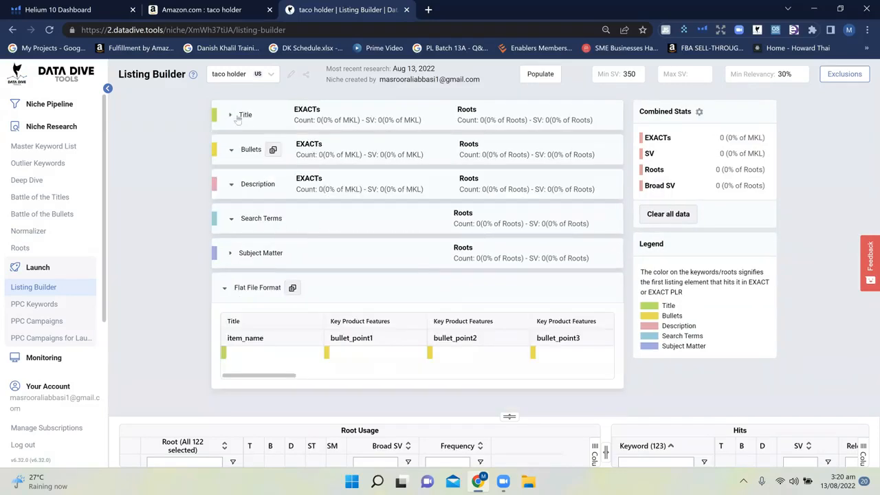
left_click(267, 79)
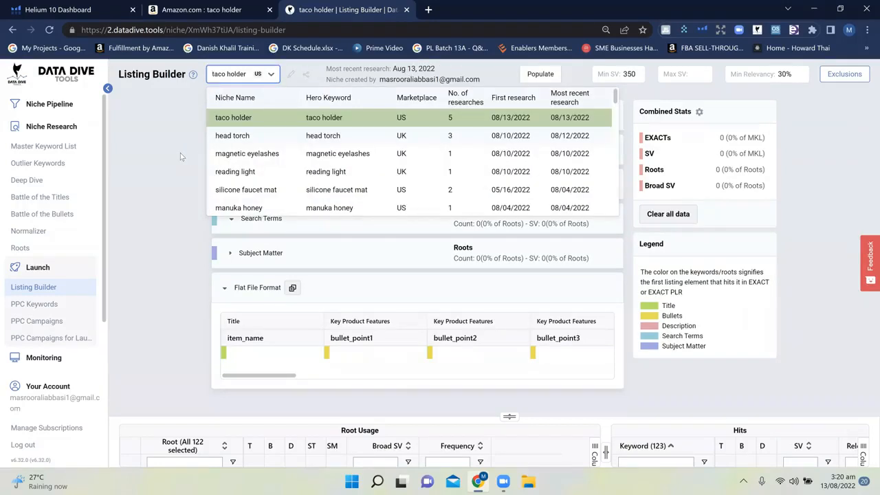
left_click(180, 152)
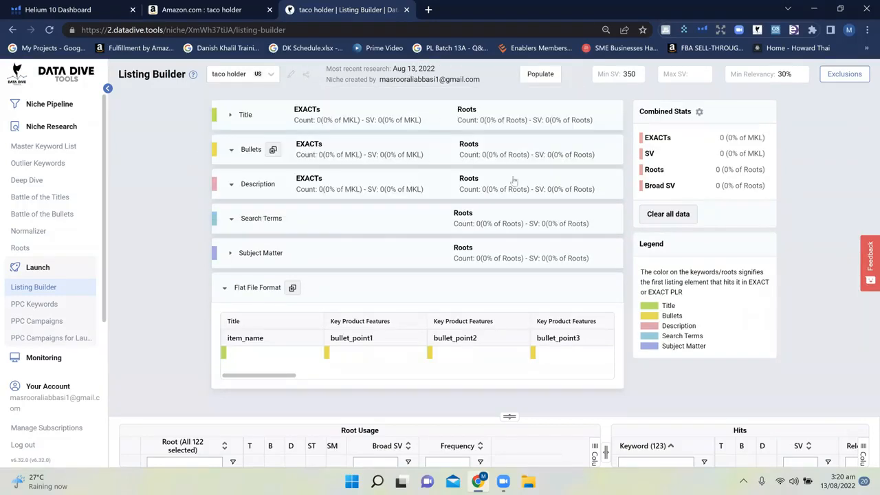
Try to populate the listing from the competitor product B07FBNFPHG with search terms scraped from Seller Central
left_click(537, 75)
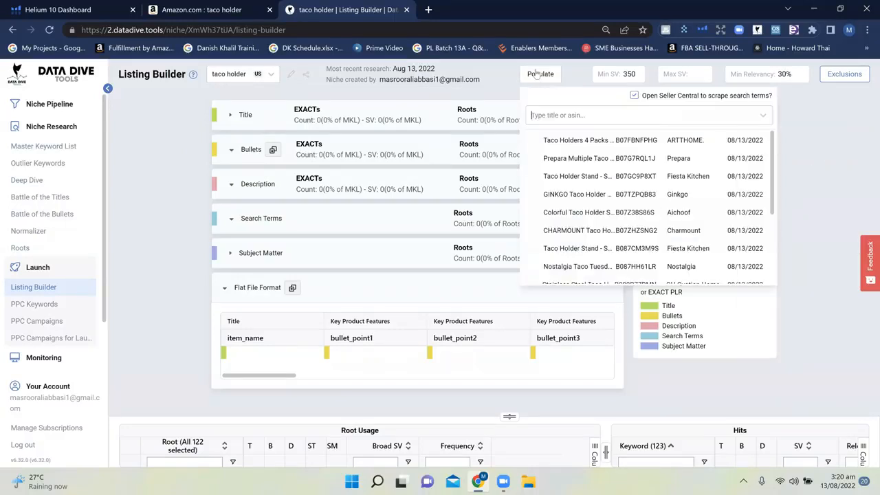
left_click(596, 142)
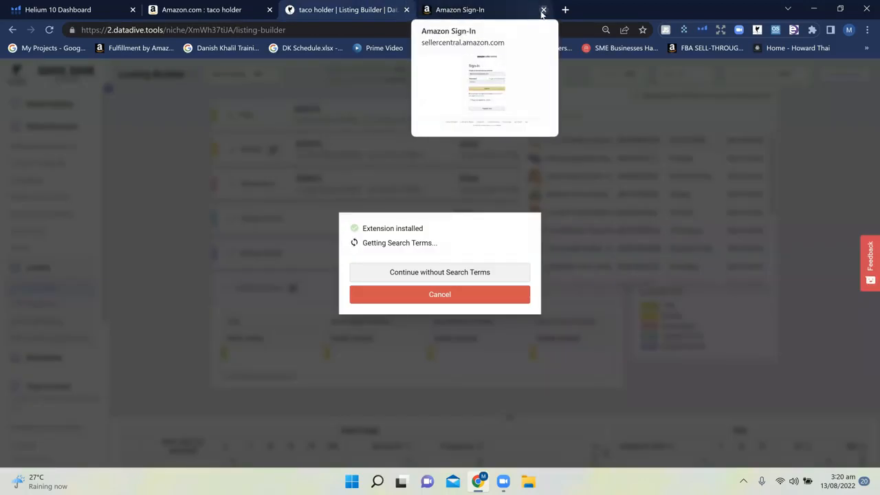
left_click(543, 14)
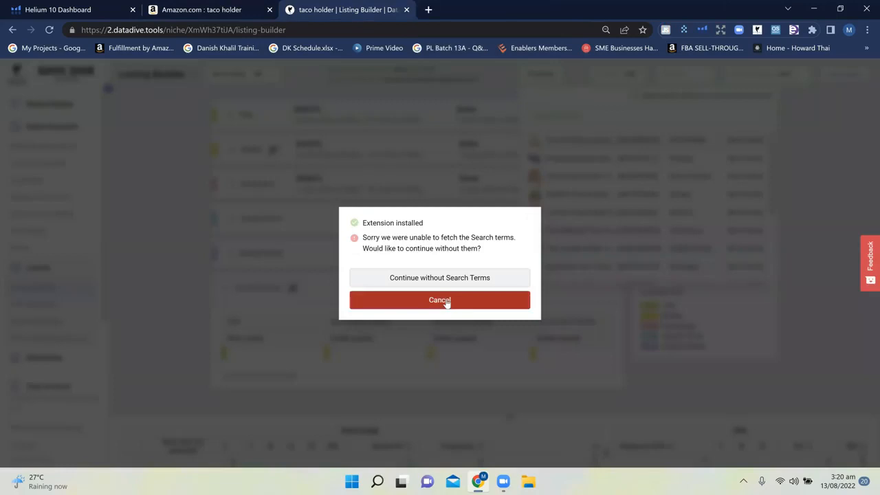
left_click(447, 300)
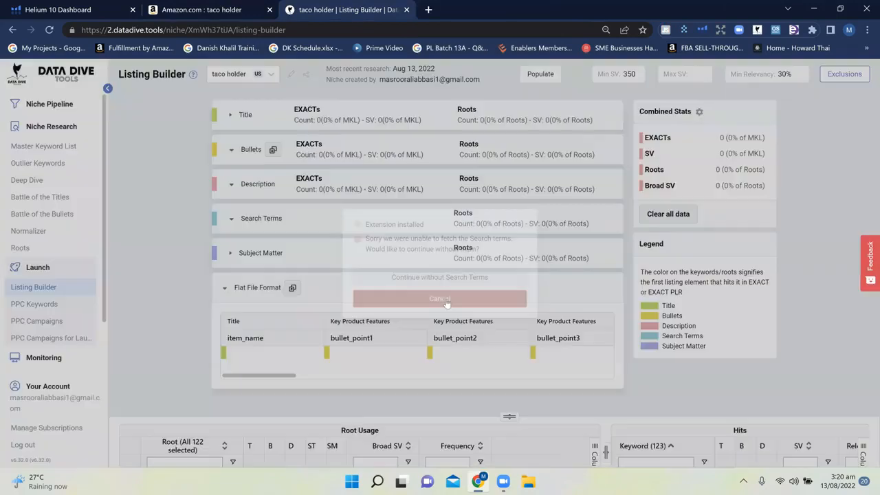
left_click(416, 279)
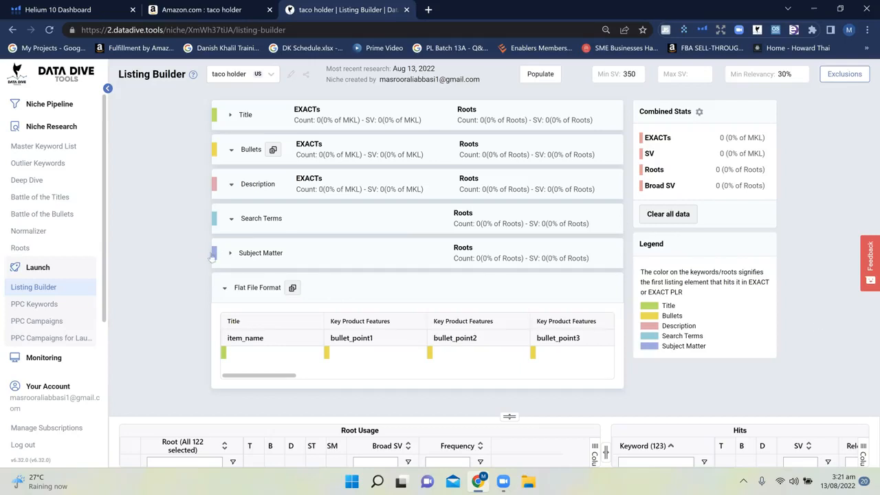
Import the master keyword list into the niche's PPC Keywords and look over the imported keywords
left_click(59, 306)
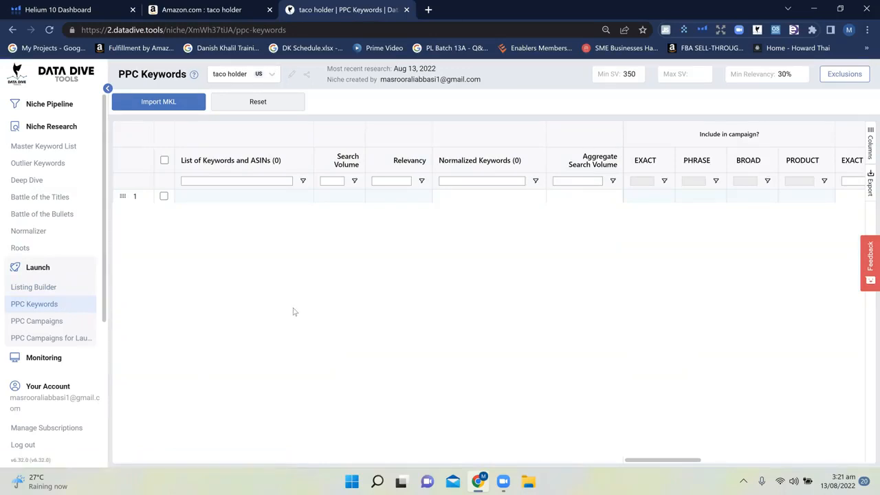
left_click(160, 102)
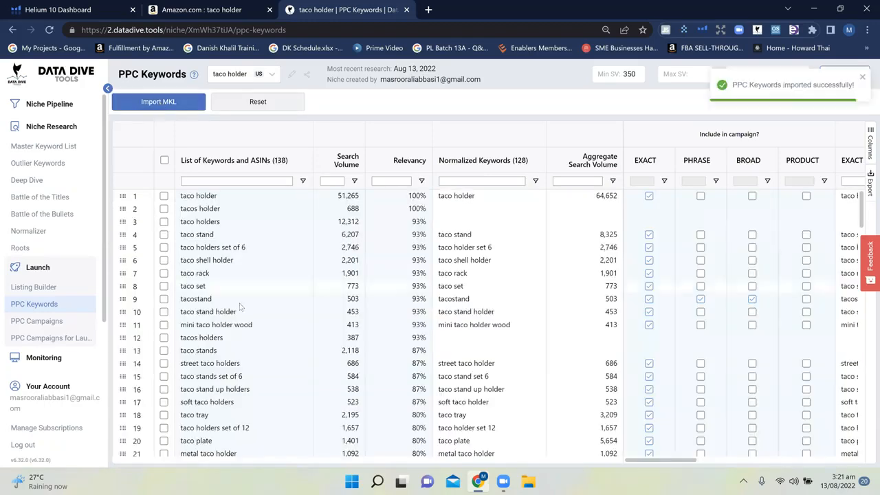
scroll(242, 358, "down", 7)
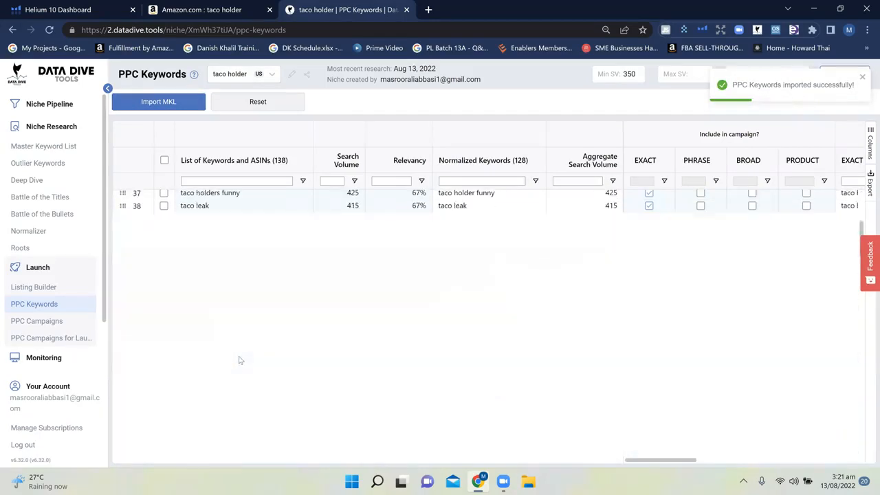
scroll(240, 360, "up", 5)
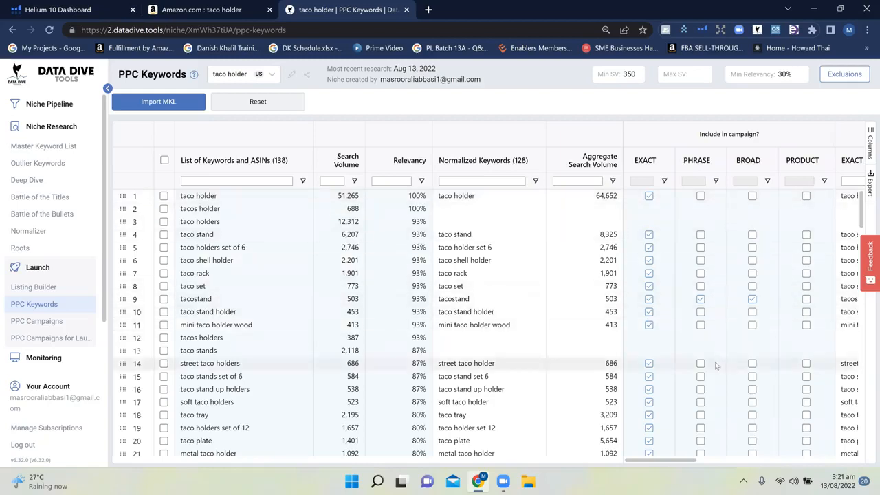
Examine which keywords and ASINs are included in the exact, phrase, broad and product campaigns
scroll(715, 365, "down", 2)
scroll(715, 366, "down", 4)
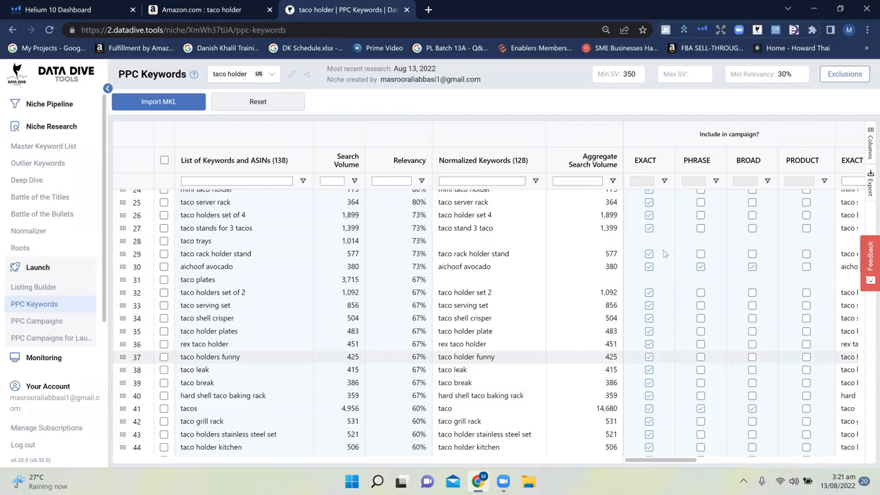
scroll(665, 361, "down", 1)
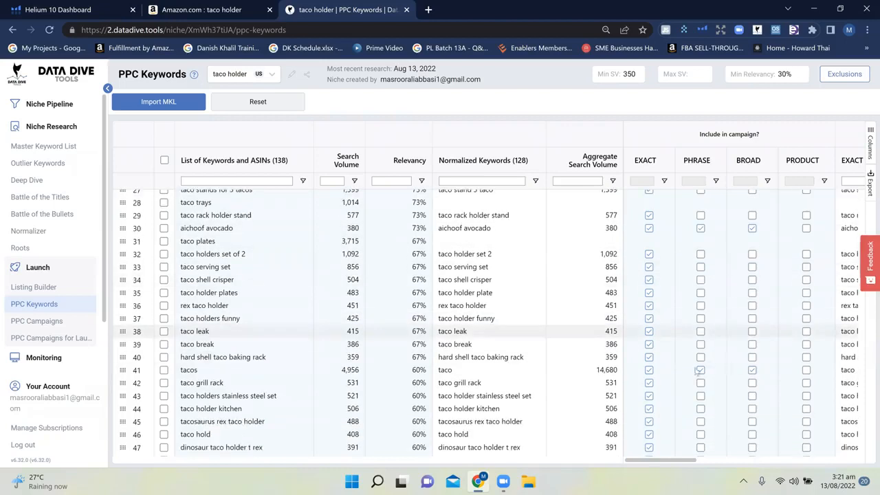
scroll(754, 385, "down", 2)
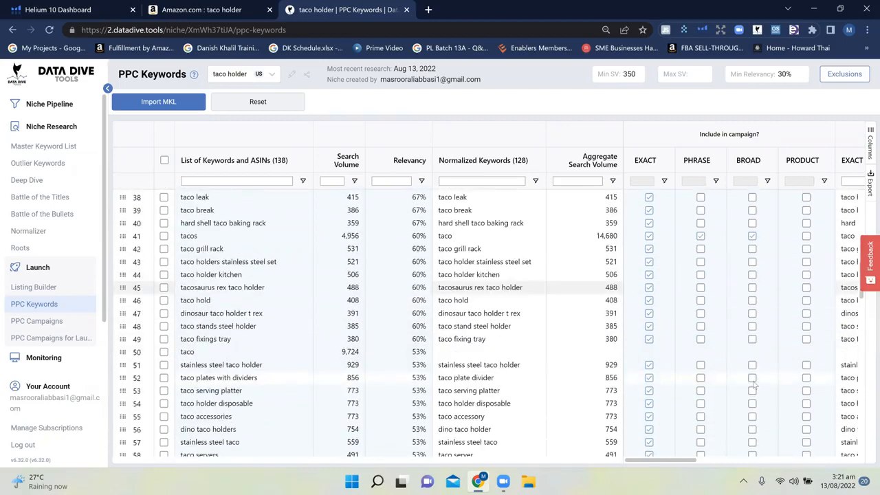
scroll(755, 385, "down", 3)
scroll(754, 386, "down", 10)
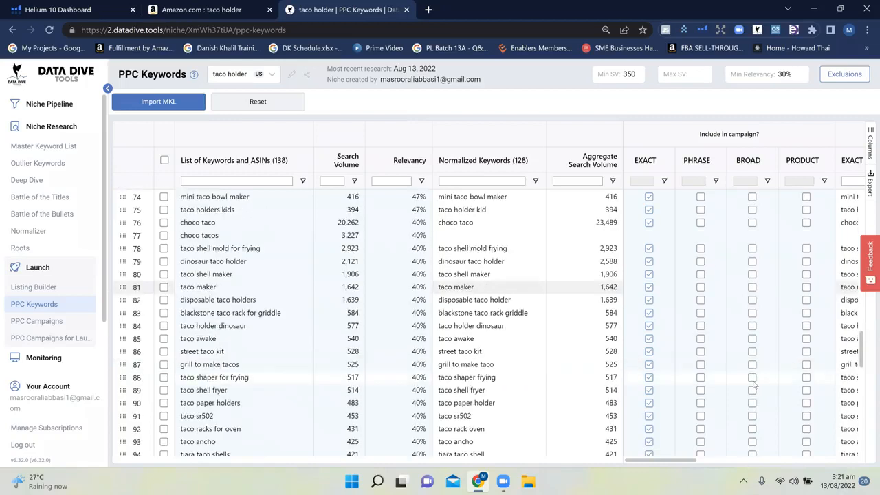
scroll(754, 385, "up", 7)
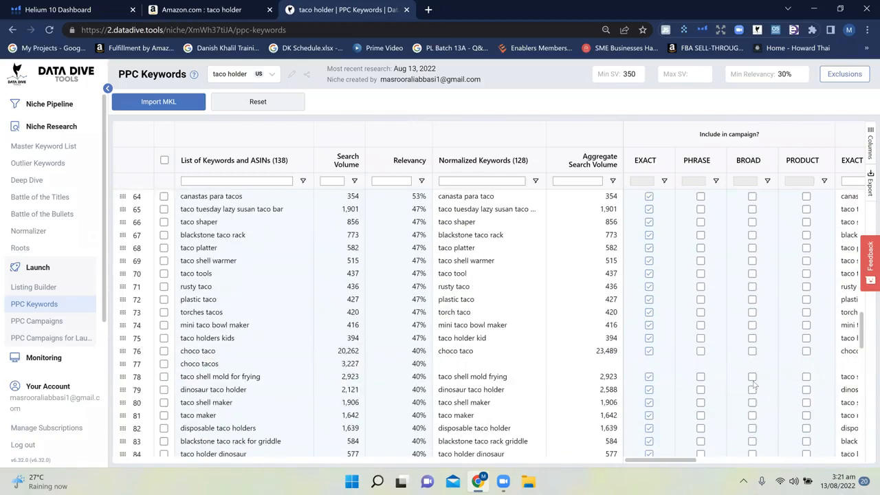
scroll(754, 385, "down", 3)
scroll(755, 385, "right", 2)
scroll(701, 365, "down", 4)
scroll(701, 365, "left", 2)
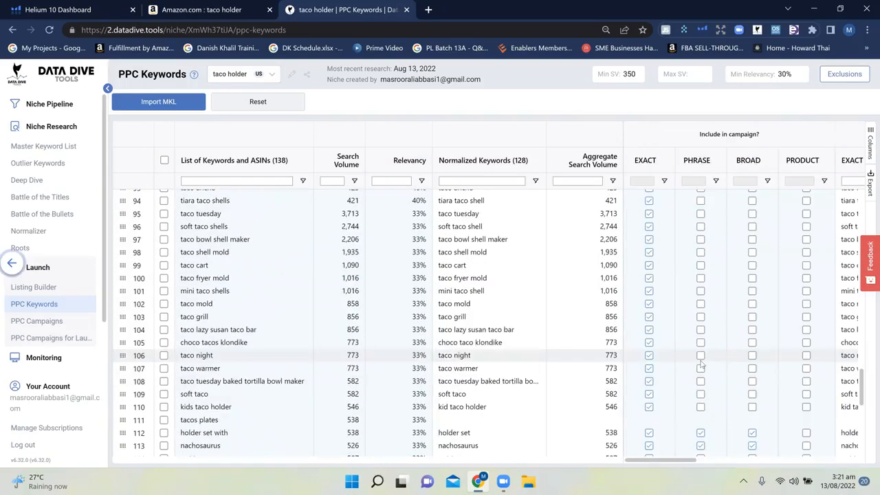
scroll(702, 365, "down", 6)
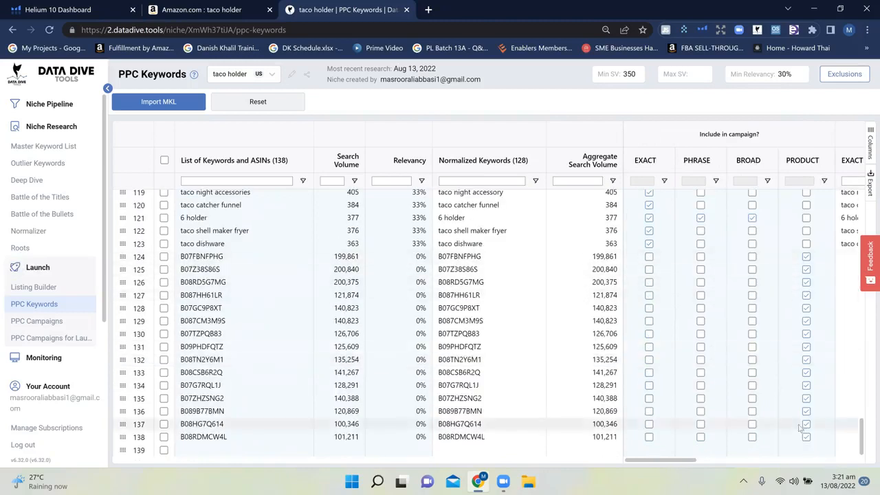
scroll(790, 354, "up", 3)
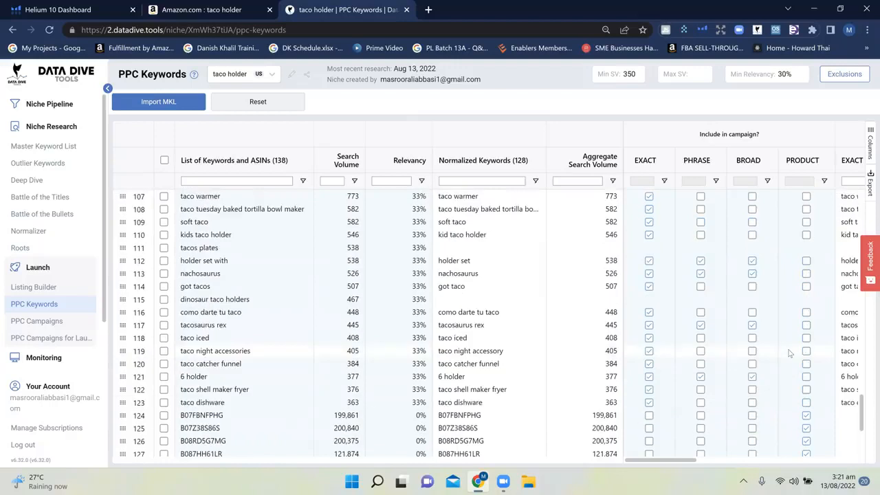
scroll(790, 353, "up", 5)
scroll(790, 353, "up", 5)
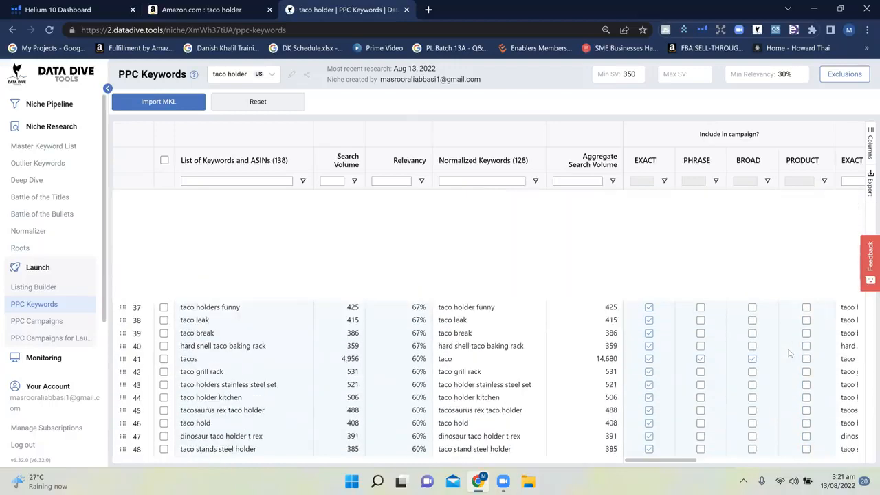
scroll(790, 353, "up", 5)
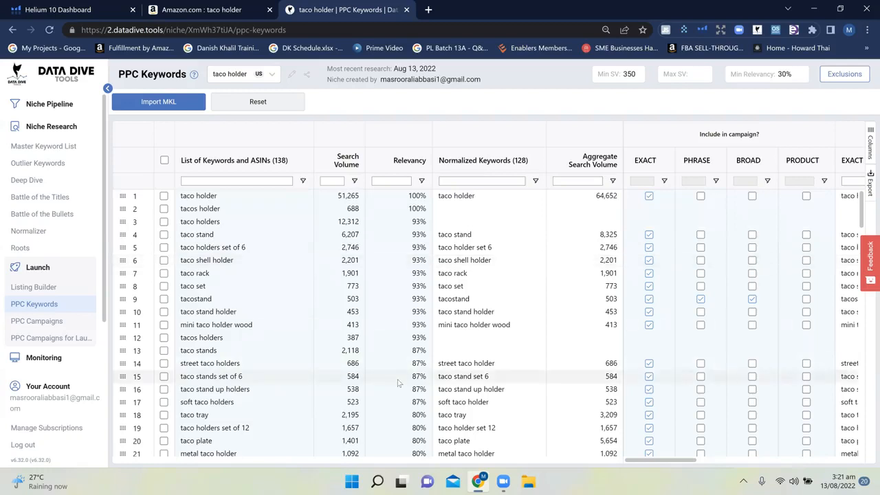
Open PPC Campaigns and set the exact campaigns' SV ratio limit to 2 and maximum keywords per campaign to 10
left_click(62, 326)
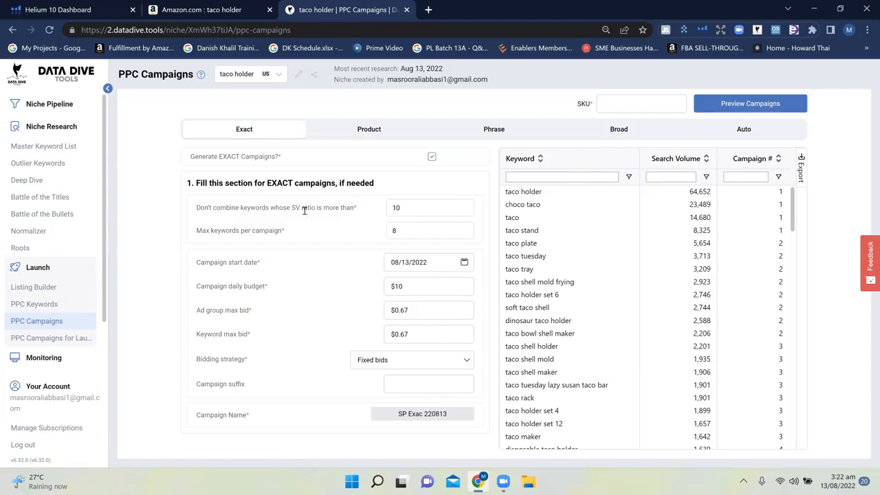
left_click(401, 208)
double_click(423, 208)
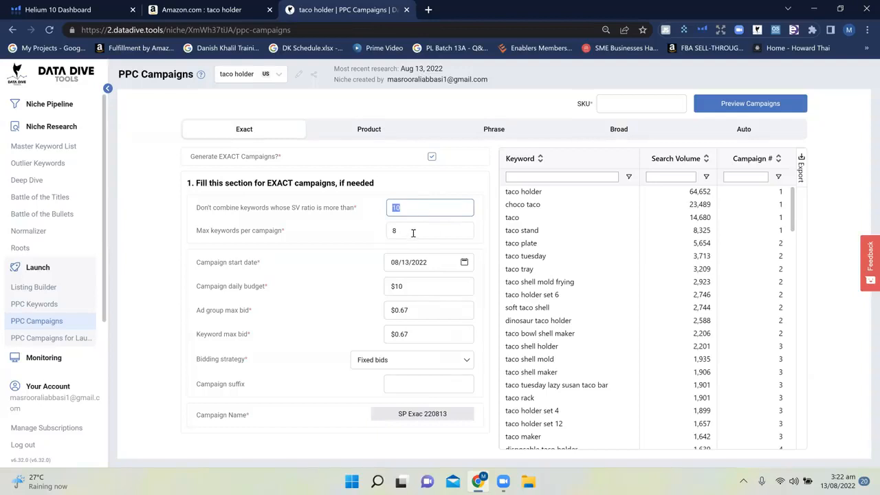
type("2")
double_click(413, 232)
type("10")
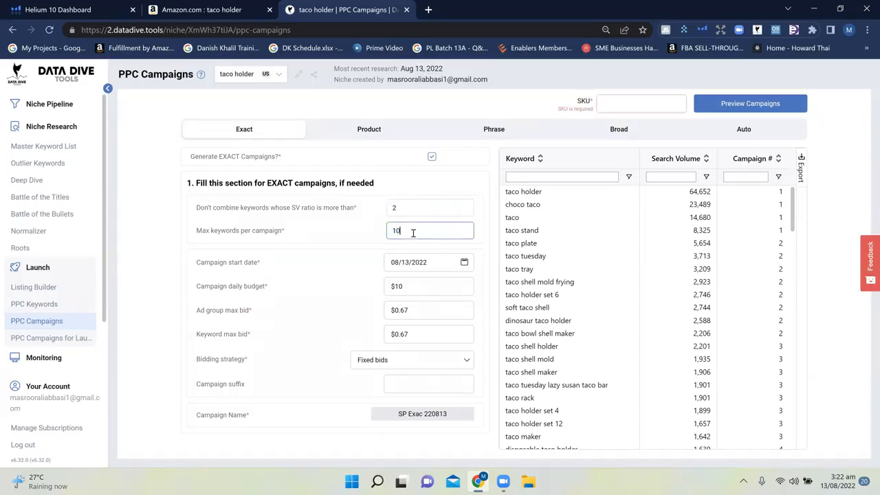
left_click(351, 231)
scroll(674, 240, "down", 2)
scroll(674, 241, "up", 2)
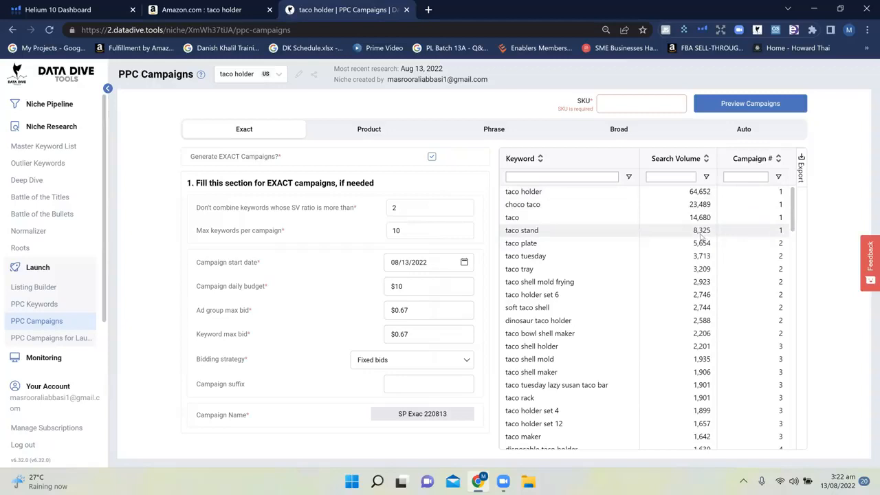
Set the exact campaigns' SV ratio limit to 8 and maximum keywords per campaign to 5, and try previewing the campaigns
left_click(439, 207)
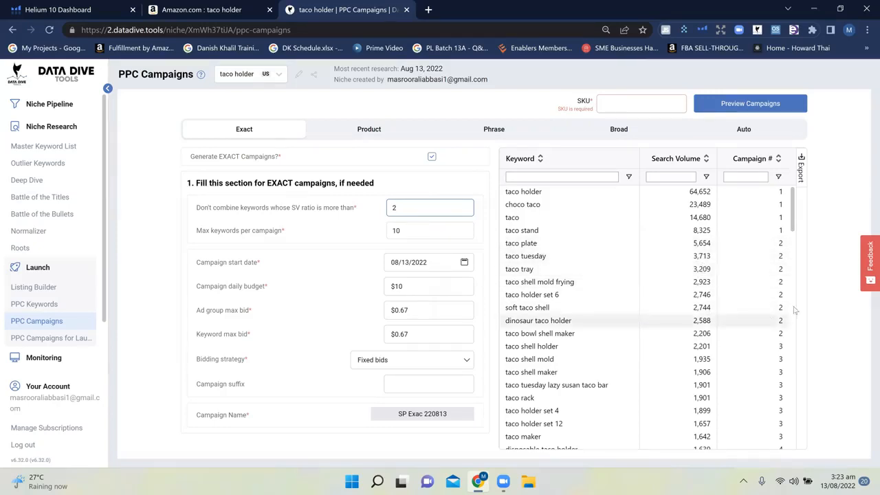
left_click(315, 228)
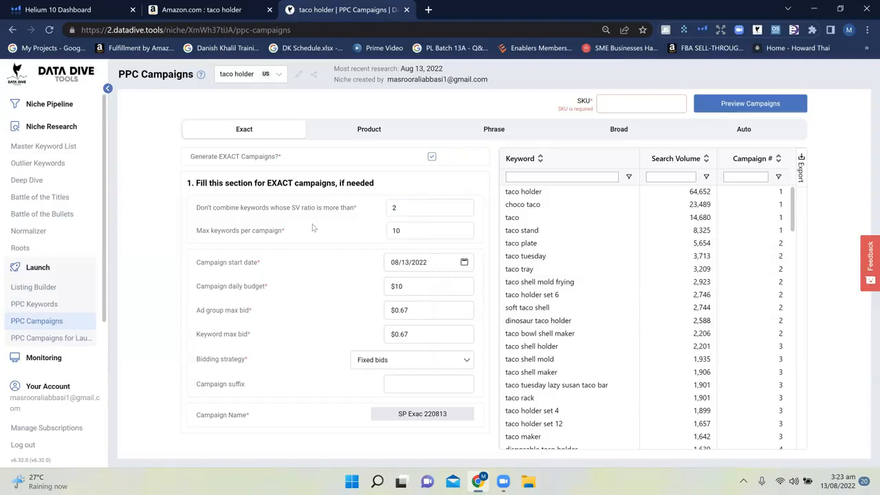
left_click(402, 212)
key("BackSpace")
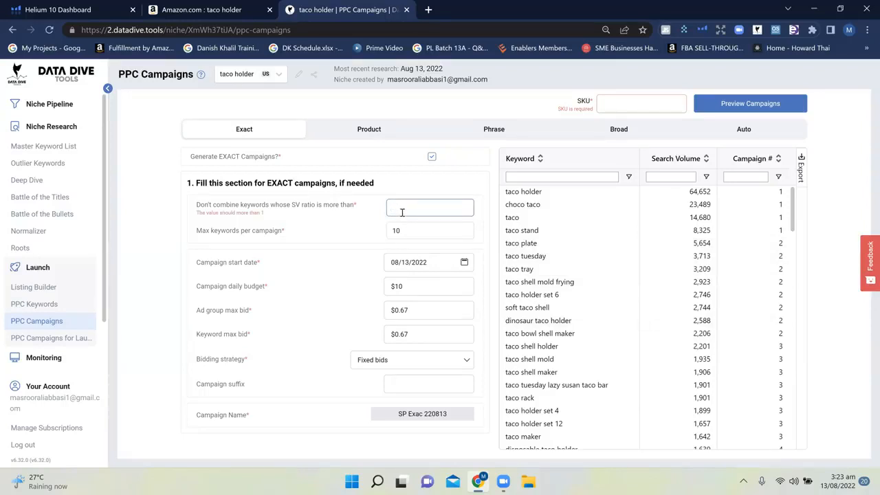
type("8")
left_click(404, 227)
double_click(405, 226)
type("5")
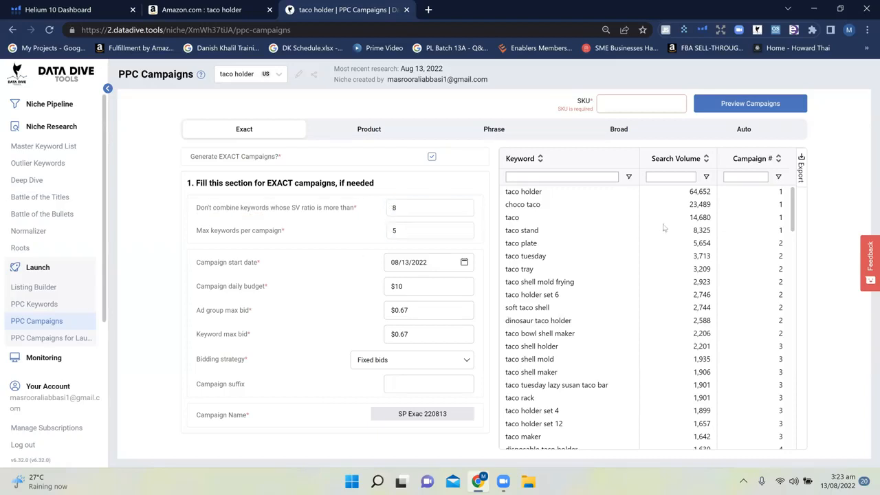
scroll(720, 268, "down", 1)
scroll(720, 268, "up", 1)
left_click(758, 112)
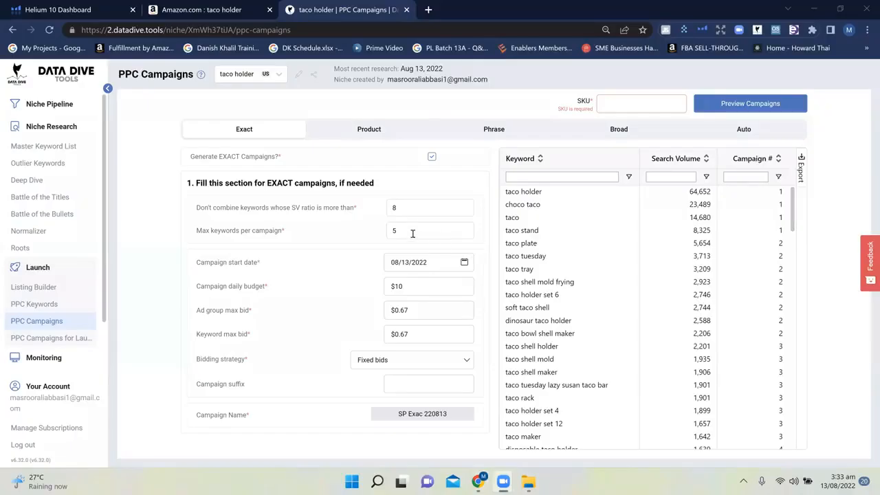
Set the SV ratio above which exact campaign keywords are not combined to 2
left_click(413, 233)
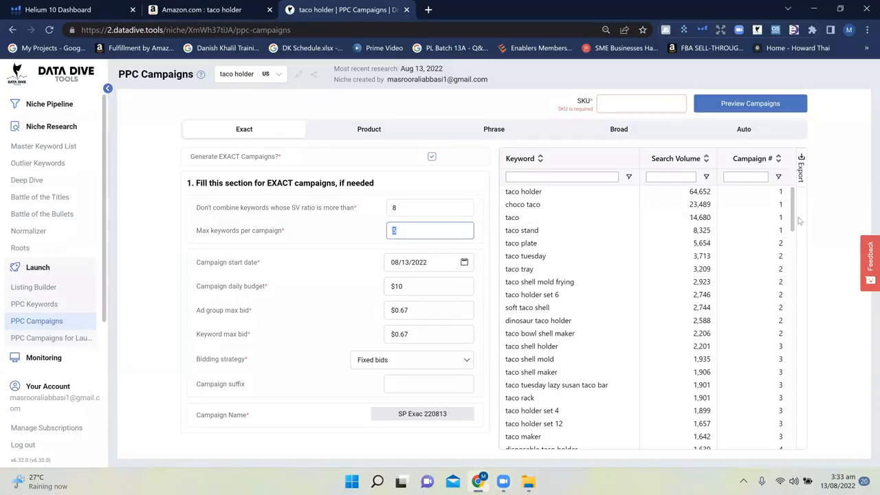
double_click(430, 206)
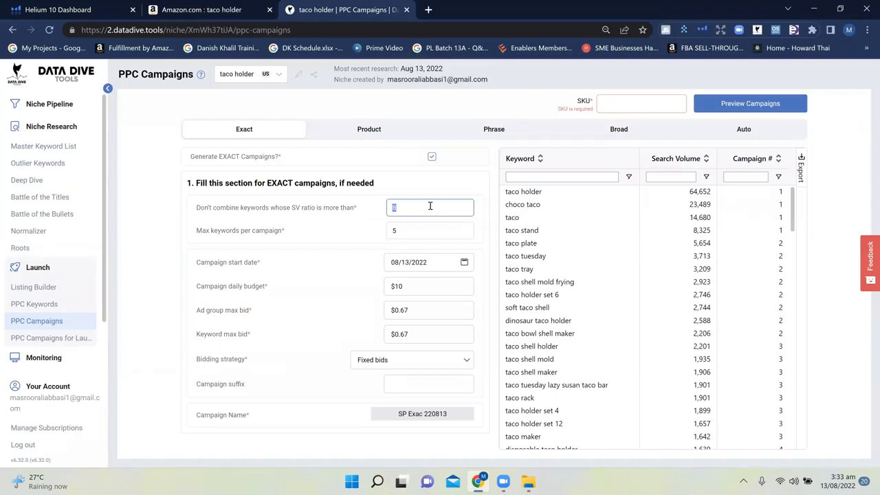
key("BackSpace")
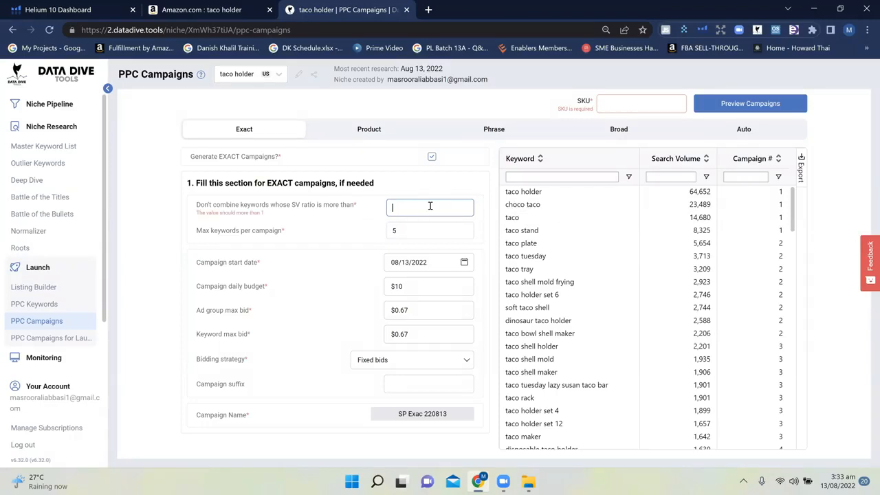
type("2")
left_click(419, 220)
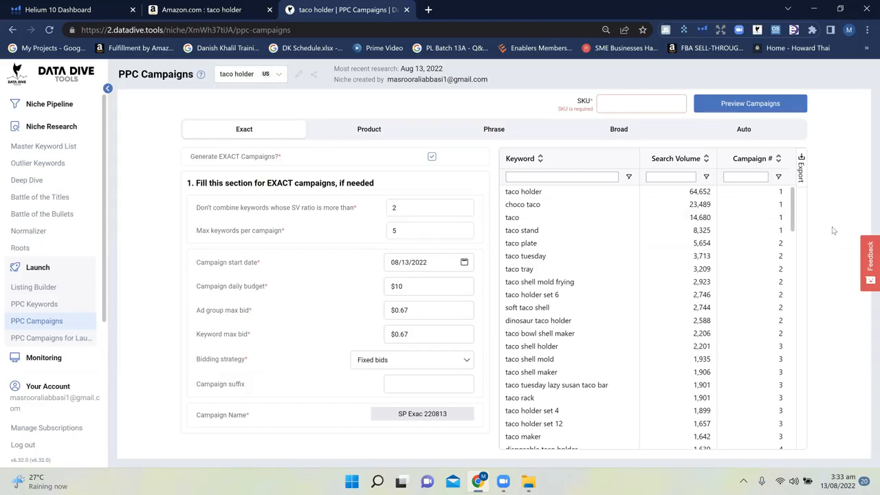
Set the campaigns' SKU to ABC and generate the campaign preview
left_click(409, 209)
left_click(820, 201)
left_click(626, 96)
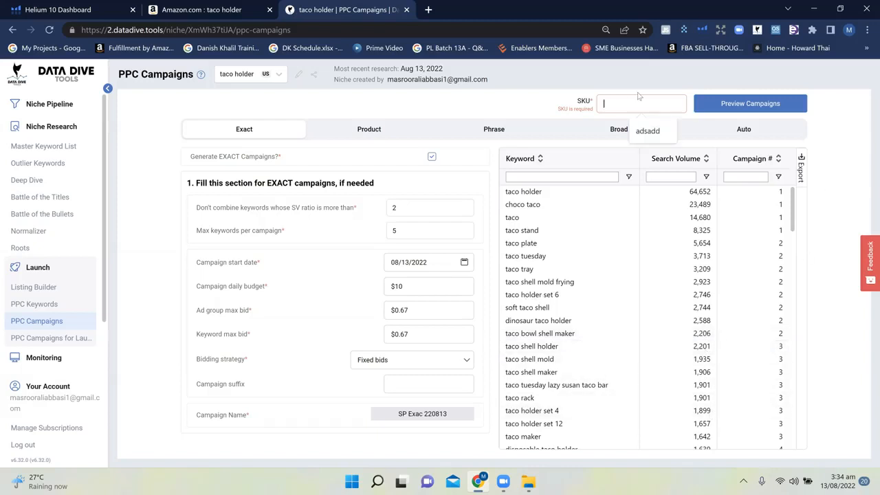
type("ABC")
left_click(748, 103)
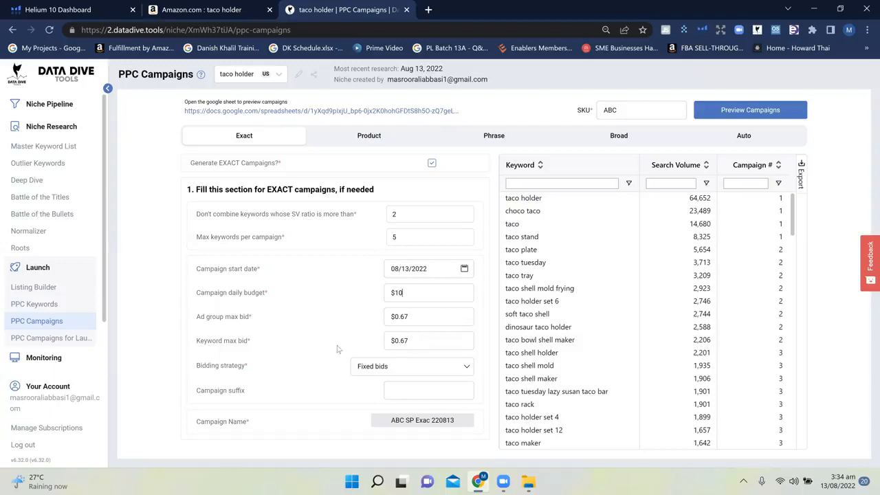
Examine the exact campaigns' bidding strategy options and the settings of the product, phrase, broad and auto campaigns
left_click(372, 366)
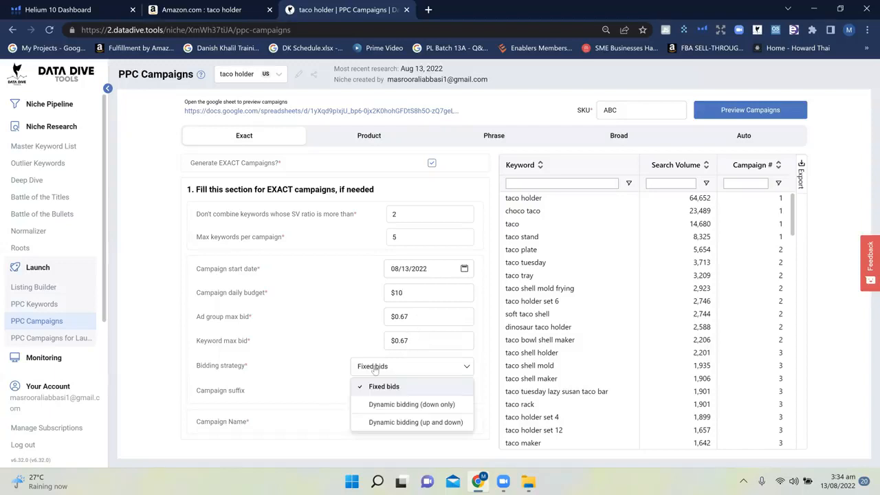
left_click(327, 384)
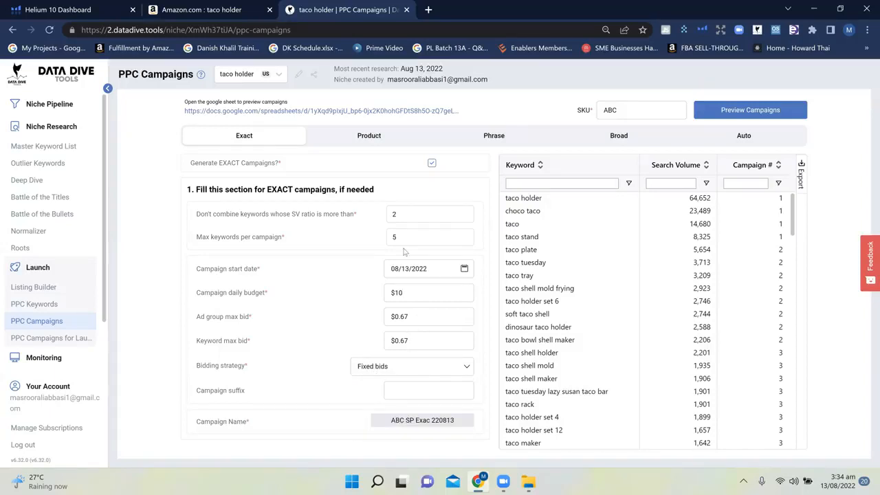
left_click(373, 136)
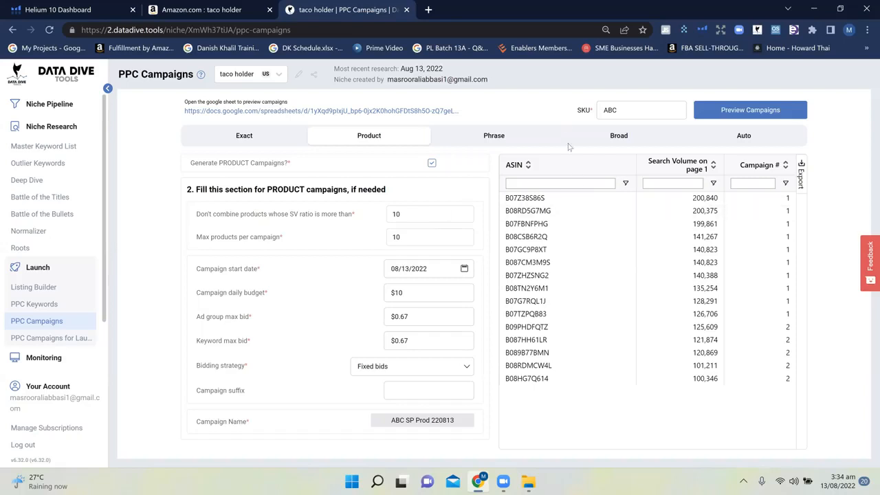
left_click(515, 134)
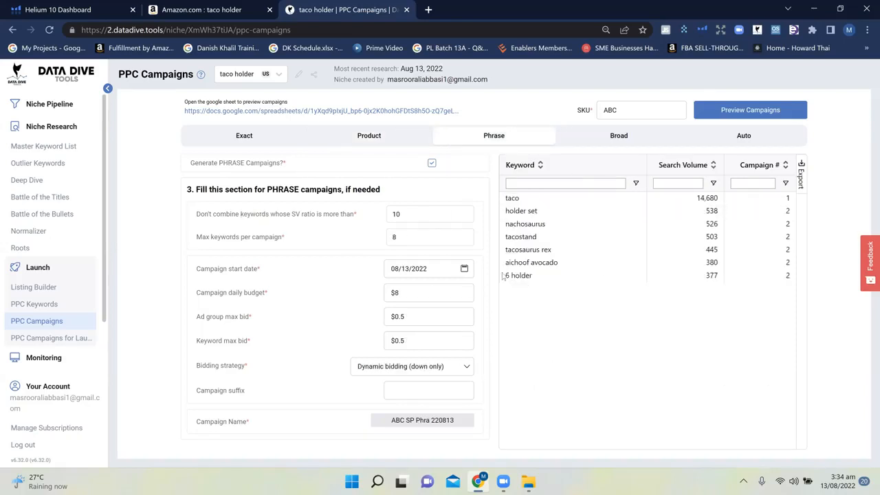
left_click(625, 132)
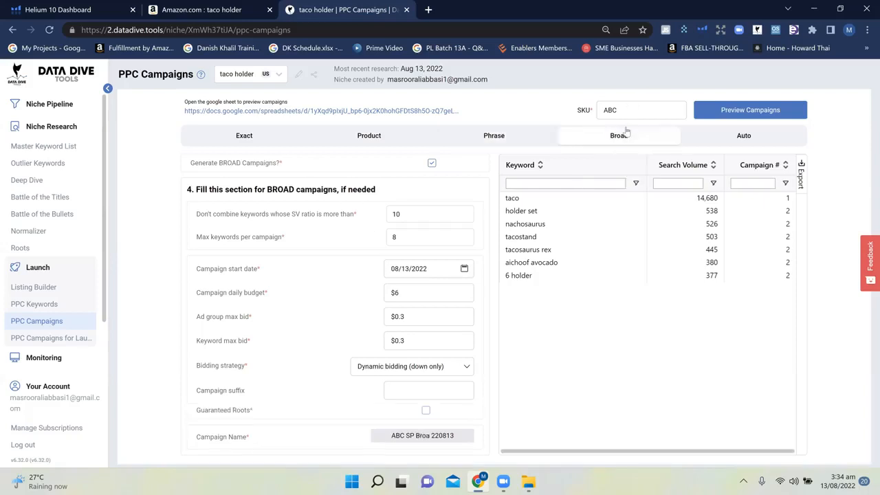
left_click(744, 137)
left_click(244, 135)
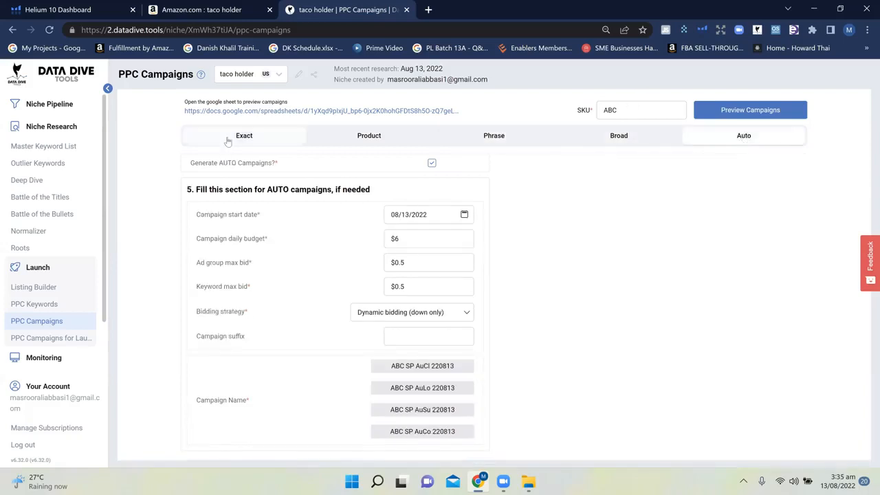
Open the generated preview in Google Sheets and examine the campaign, ad group and keyword rows
left_click(308, 112)
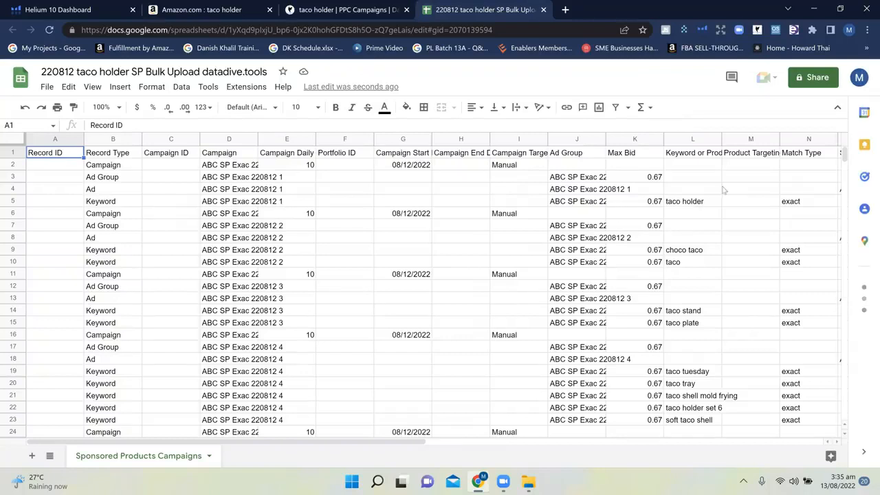
left_click_drag(846, 156, 798, 130)
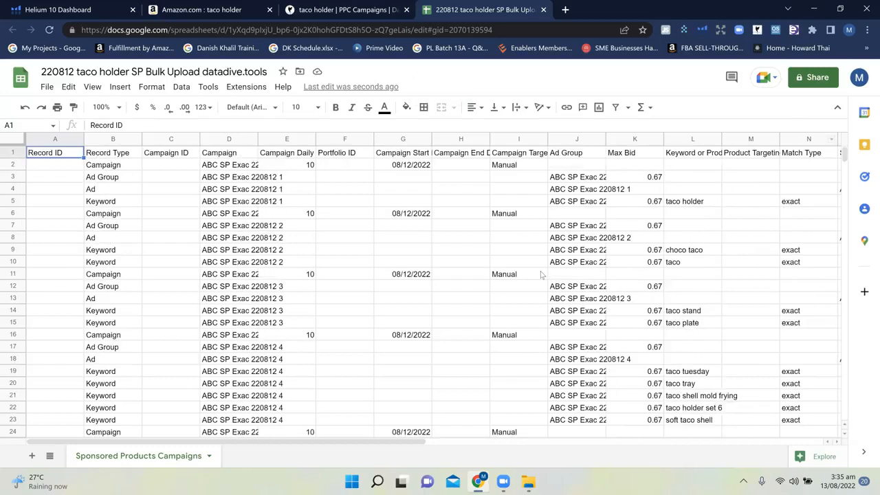
left_click(542, 274)
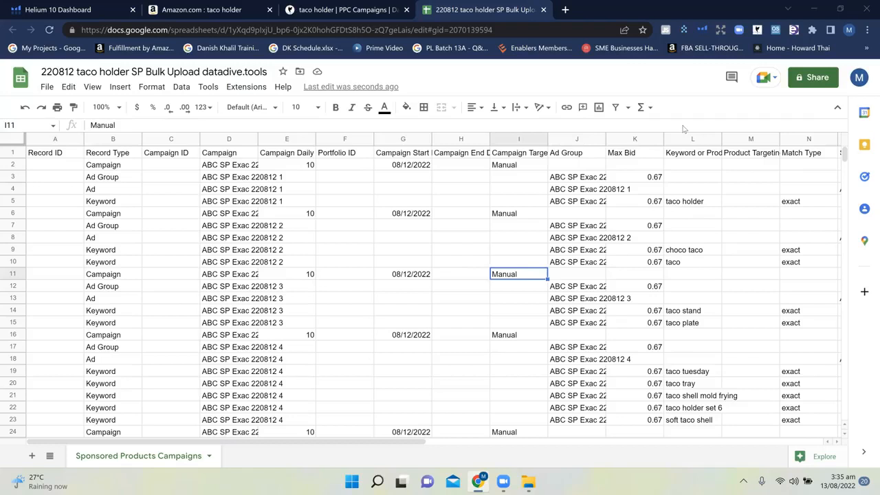
Return to Data Dive, open PPC Campaigns for Launch and group keywords by the roots taco holder and taco stand
left_click(358, 14)
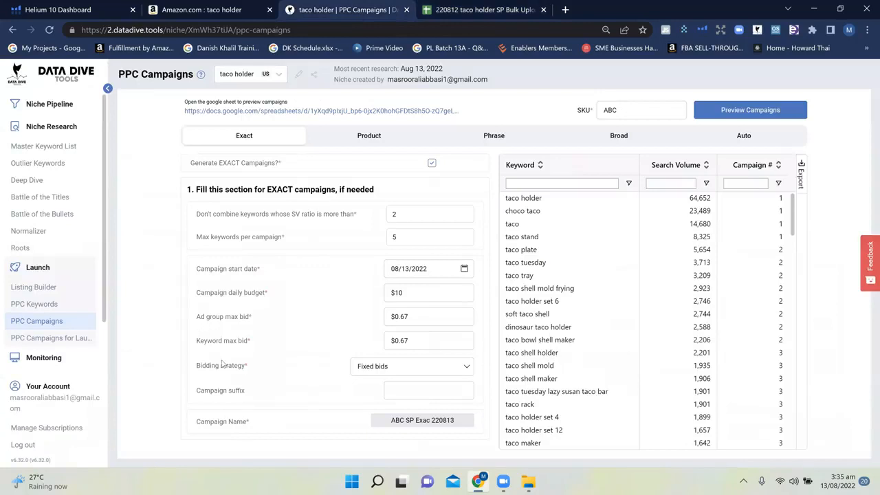
left_click(64, 346)
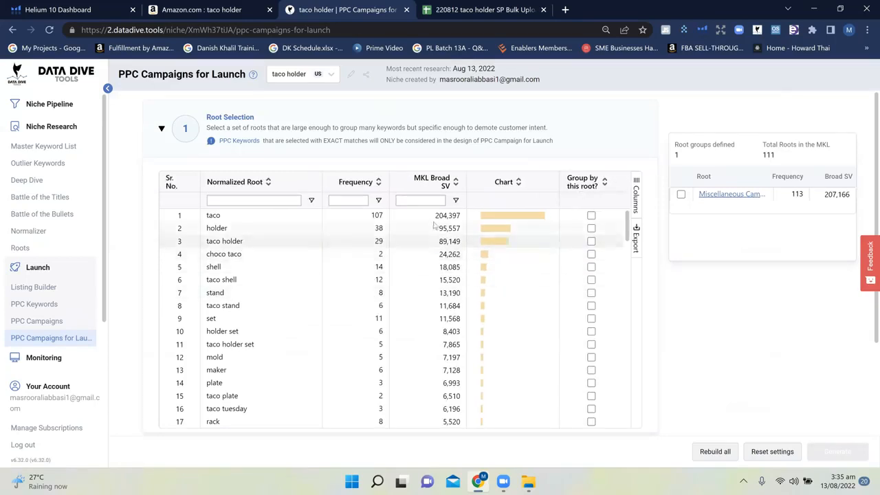
left_click(591, 241)
left_click(589, 307)
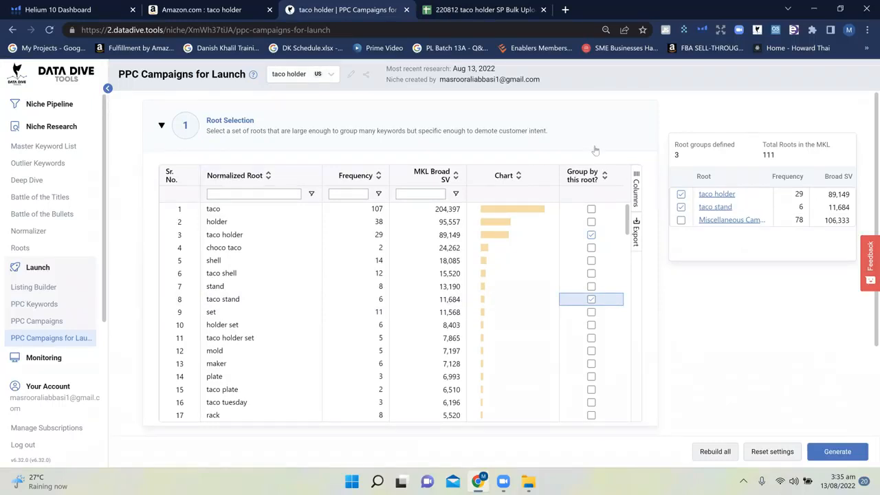
Set the SKU to ABC in the launch campaigns' general parameters
scroll(483, 301, "down", 2)
left_click(439, 341)
scroll(431, 340, "down", 2)
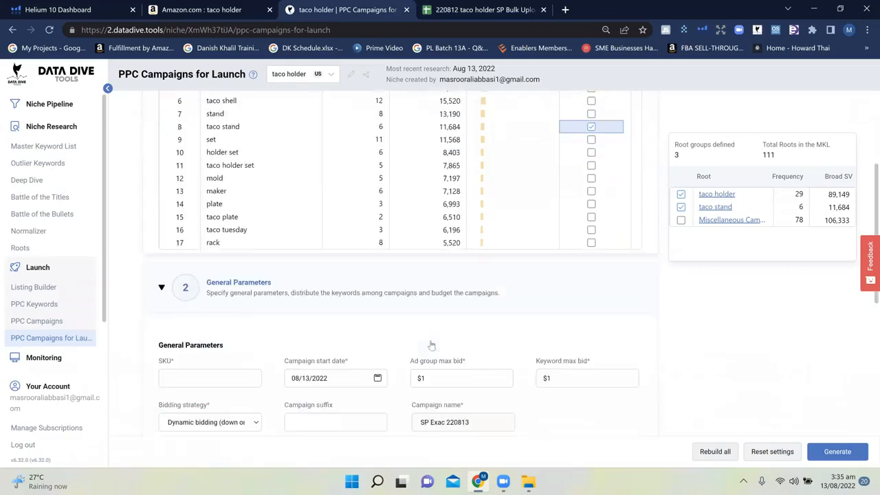
key("ctrl")
left_click(245, 332)
type("BC")
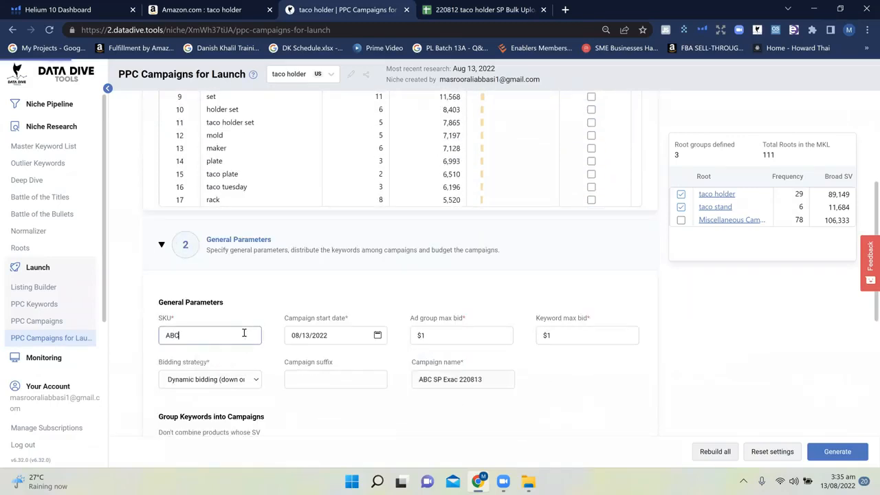
left_click(605, 387)
scroll(605, 388, "down", 1)
left_click(470, 264)
Set the launch campaigns' SV ratio limit to 2 and maximum keywords per campaign to 5
scroll(321, 335, "down", 1)
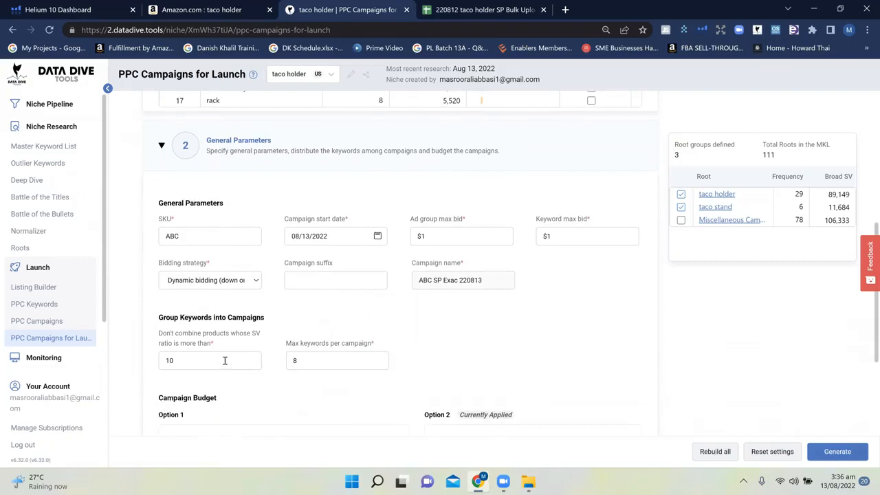
scroll(224, 362, "down", 1)
double_click(210, 344)
type("2")
double_click(345, 341)
type("5")
left_click(489, 336)
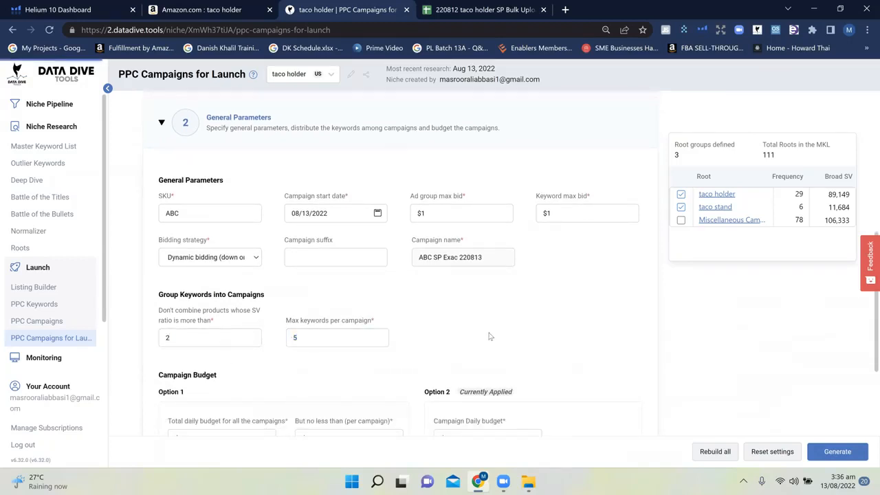
Set the total daily budget to $150 with a minimum of $10 per campaign, and distribute it by search volume
scroll(489, 336, "down", 3)
scroll(489, 337, "down", 3)
double_click(235, 300)
type("100")
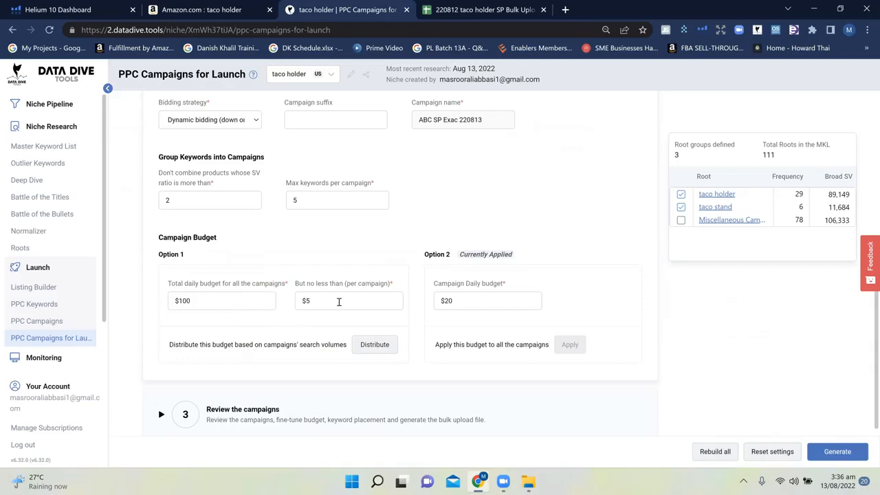
double_click(339, 301)
type("10")
double_click(216, 304)
type("150")
left_click(478, 301)
scroll(581, 317, "down", 1)
left_click(388, 336)
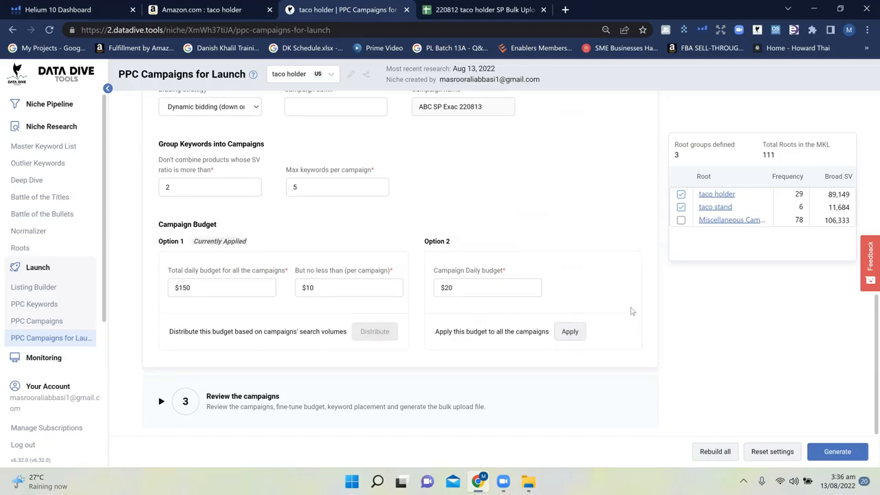
Expand the campaign review and examine the keywords, search volumes and daily budgets of the taco holder and taco stand groups
left_click(280, 404)
scroll(507, 357, "down", 3)
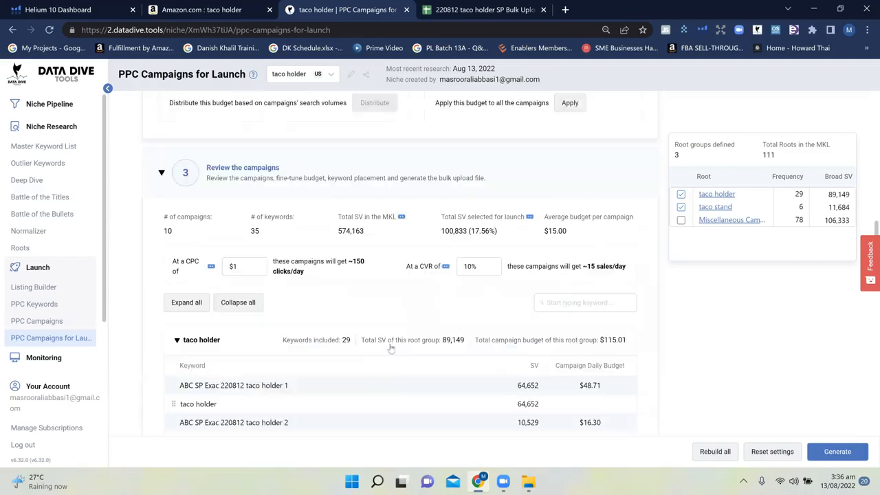
scroll(415, 344, "down", 1)
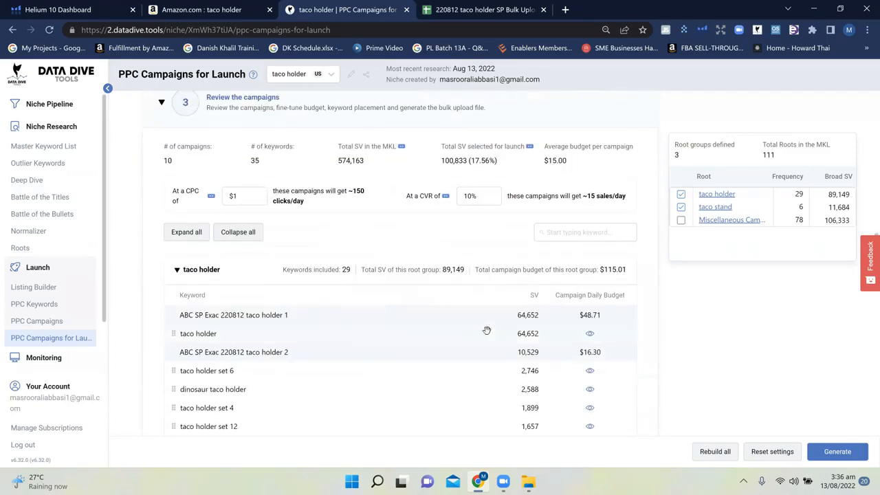
scroll(474, 387, "down", 1)
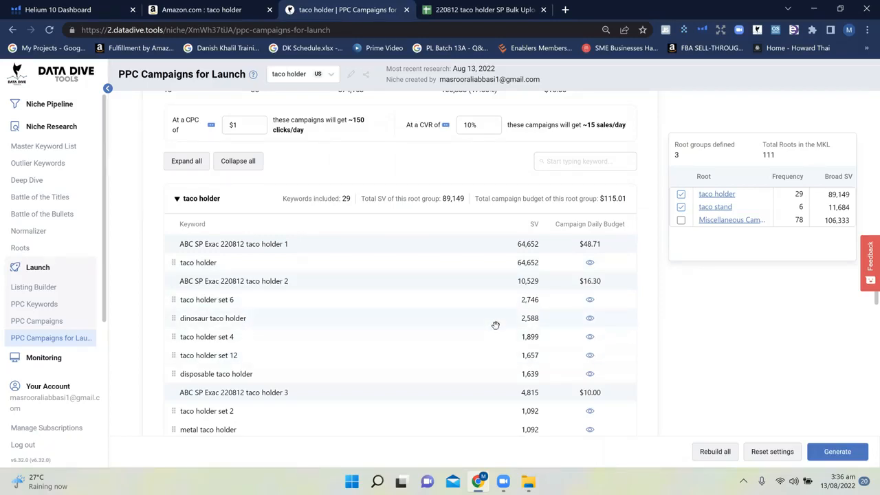
scroll(495, 328, "up", 1)
scroll(495, 325, "down", 2)
scroll(495, 326, "up", 1)
scroll(497, 330, "up", 1)
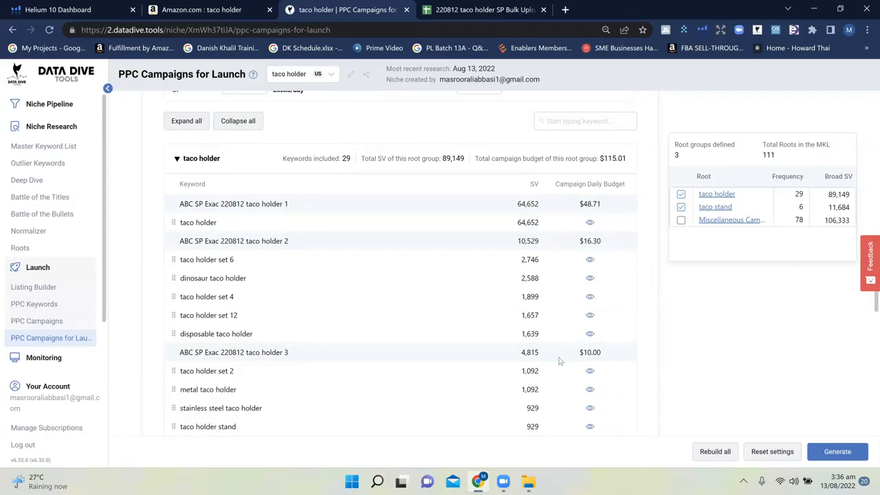
scroll(564, 372, "down", 3)
scroll(564, 372, "down", 10)
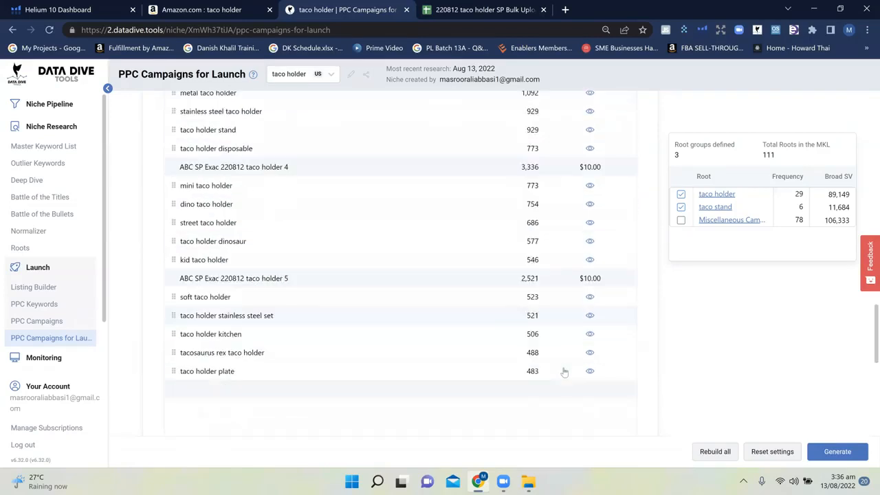
scroll(564, 372, "down", 1)
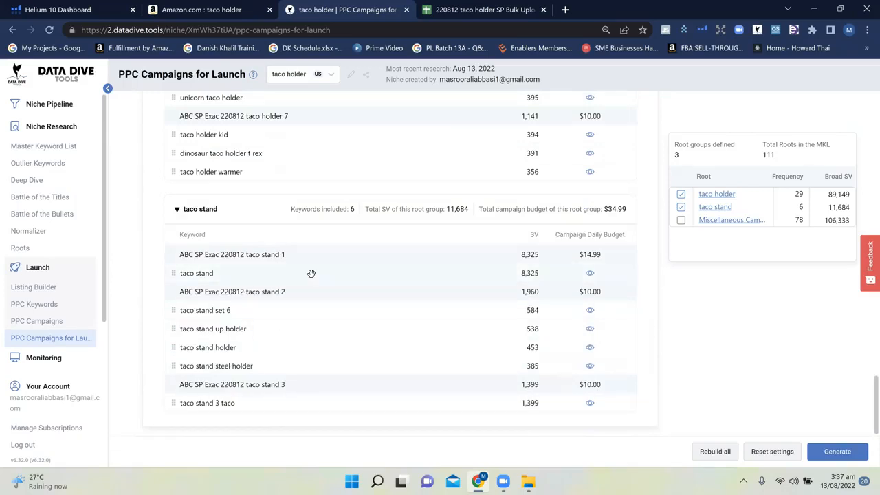
scroll(312, 274, "up", 4)
scroll(311, 274, "up", 8)
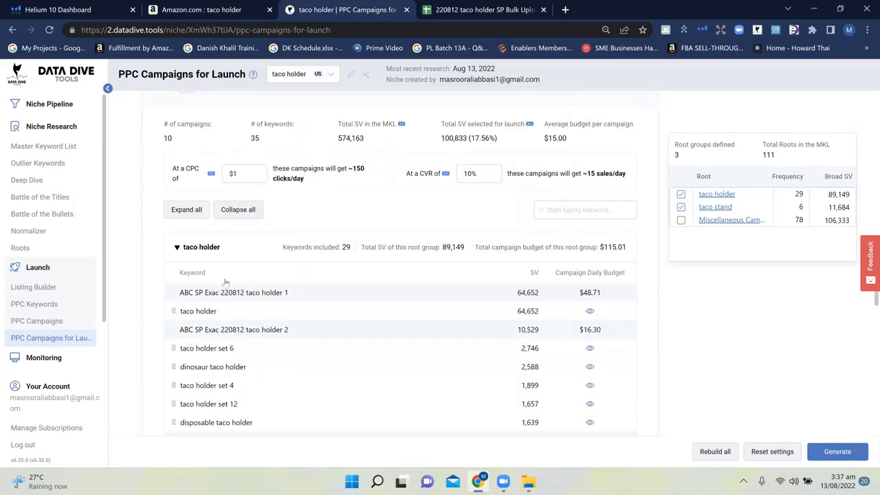
scroll(222, 297, "up", 10)
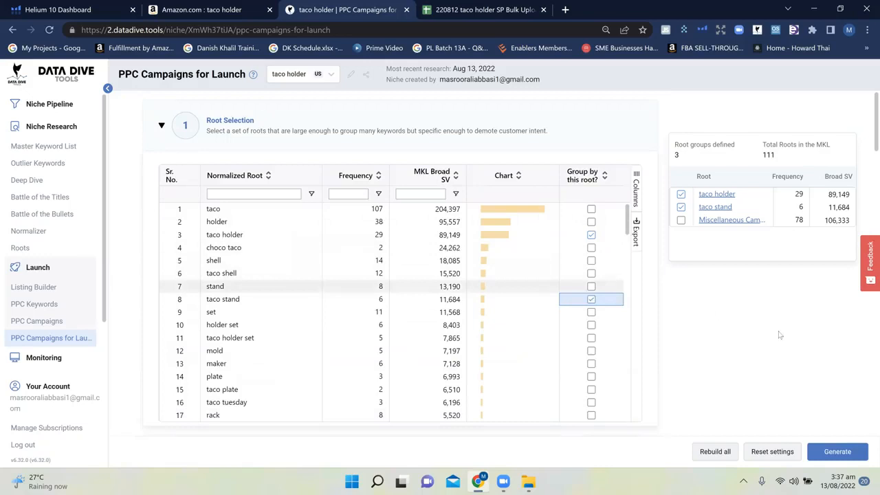
scroll(783, 337, "down", 10)
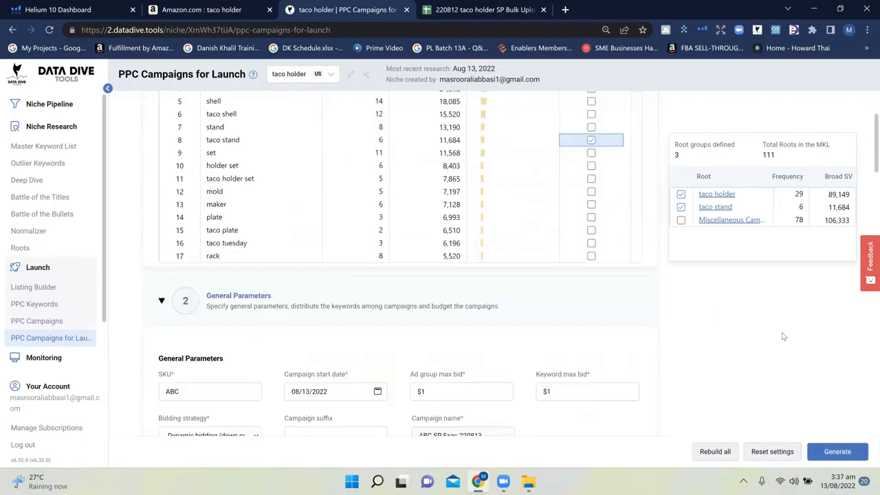
scroll(783, 336, "down", 2)
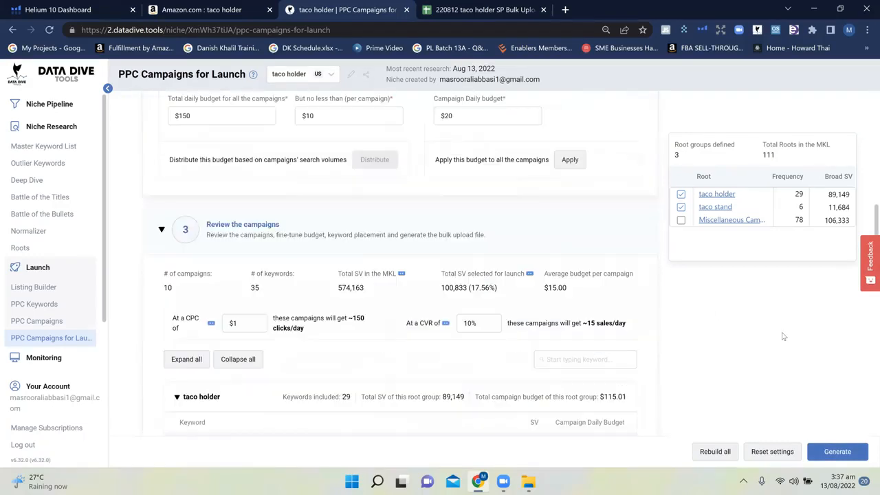
scroll(812, 373, "down", 1)
scroll(807, 332, "down", 9)
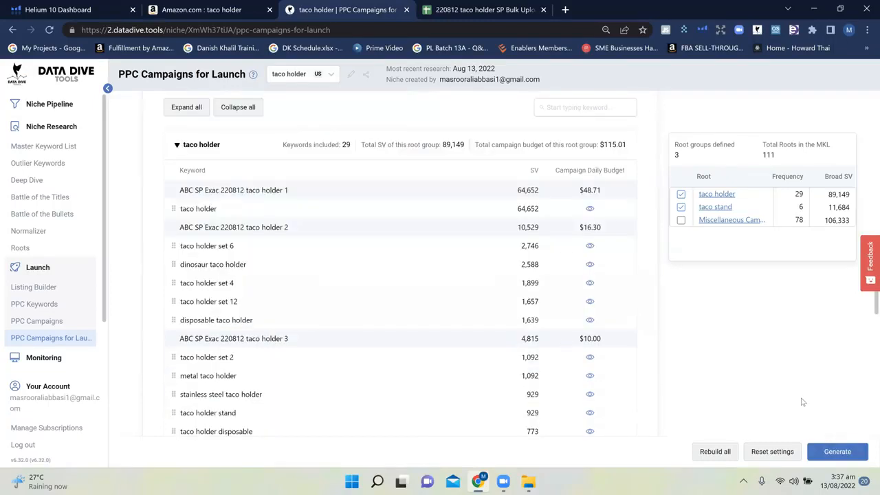
scroll(807, 332, "down", 1)
Generate the launch campaigns and view their bulk upload spreadsheet, returning to Data Dive
left_click(819, 451)
scroll(769, 316, "up", 13)
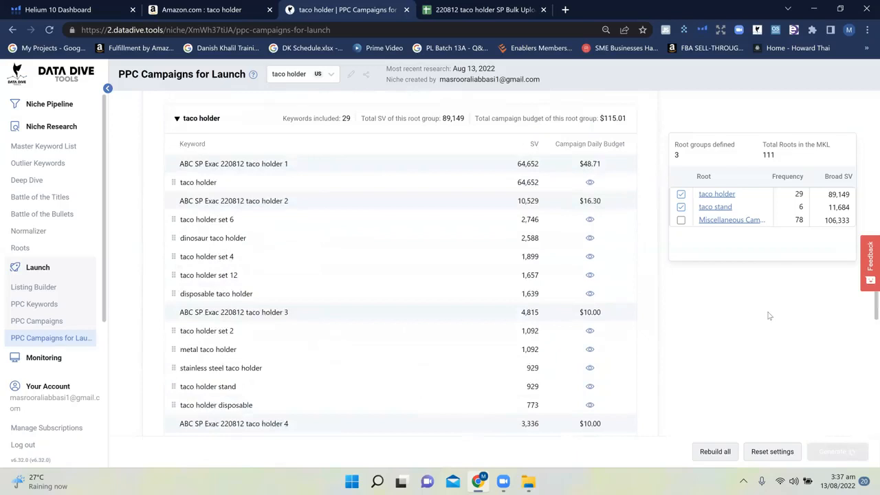
scroll(769, 316, "up", 9)
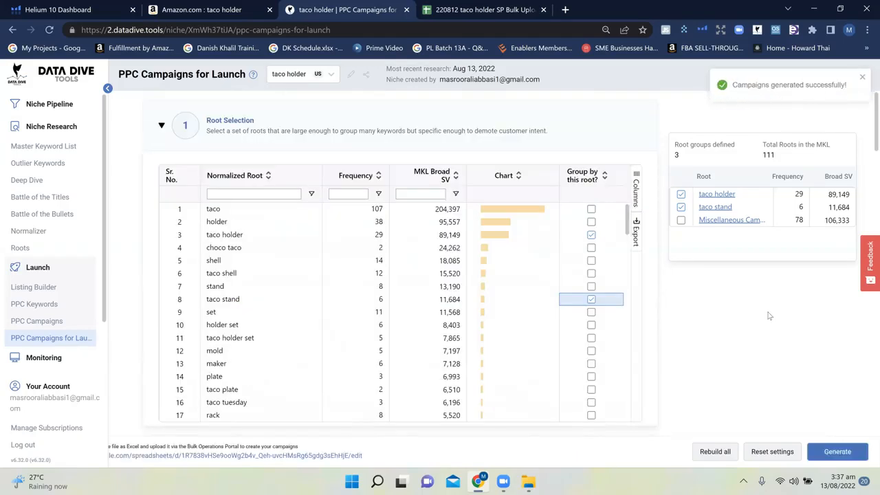
scroll(770, 316, "down", 1)
scroll(769, 315, "up", 1)
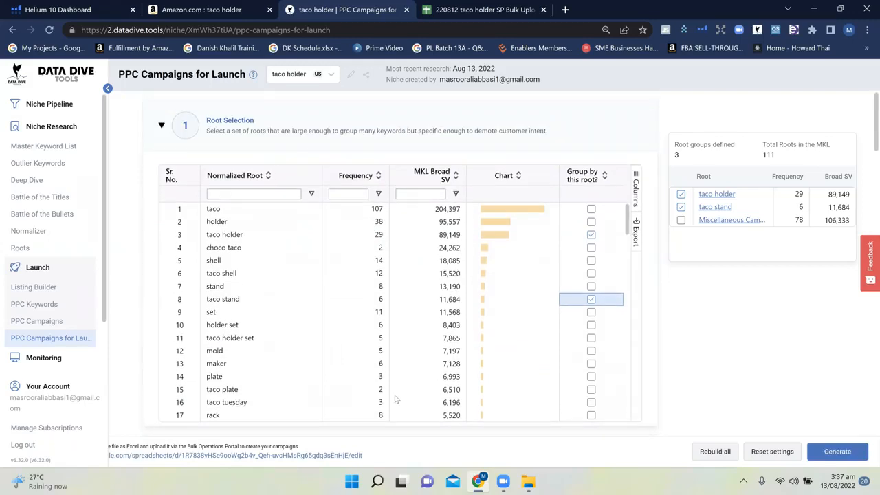
left_click(298, 457)
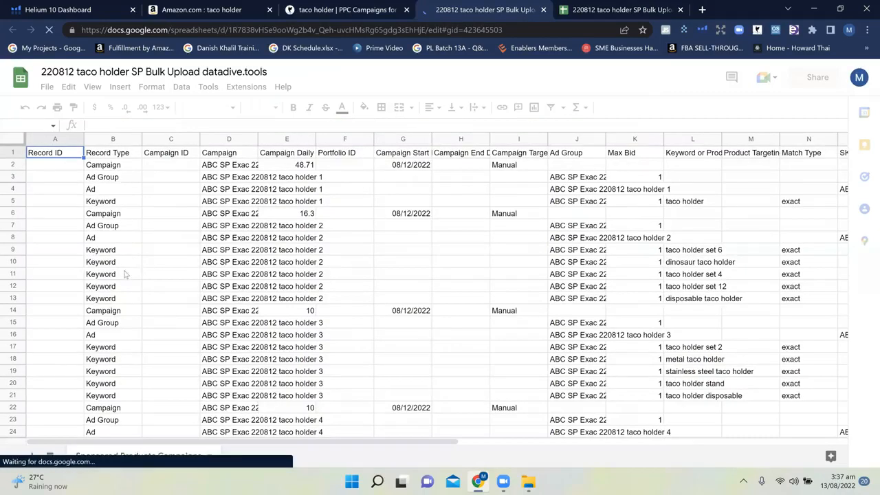
key("ctrl+shift+Tab")
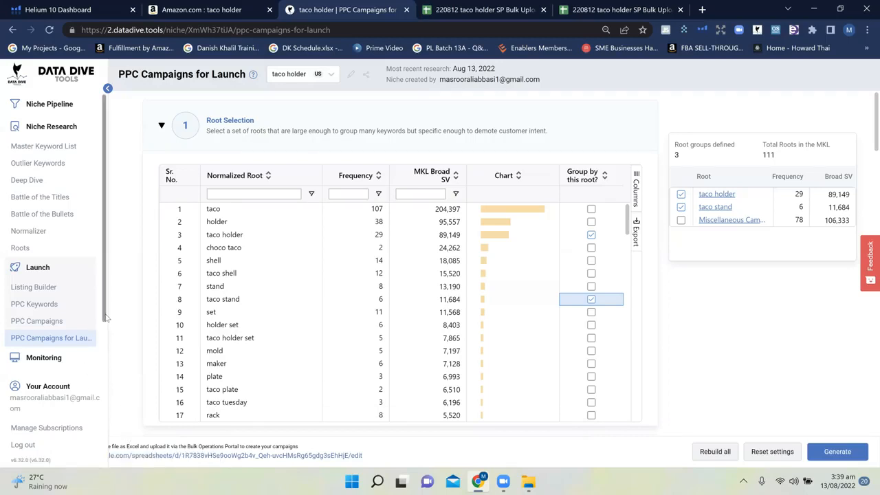
scroll(104, 391, "down", 1)
scroll(92, 260, "up", 1)
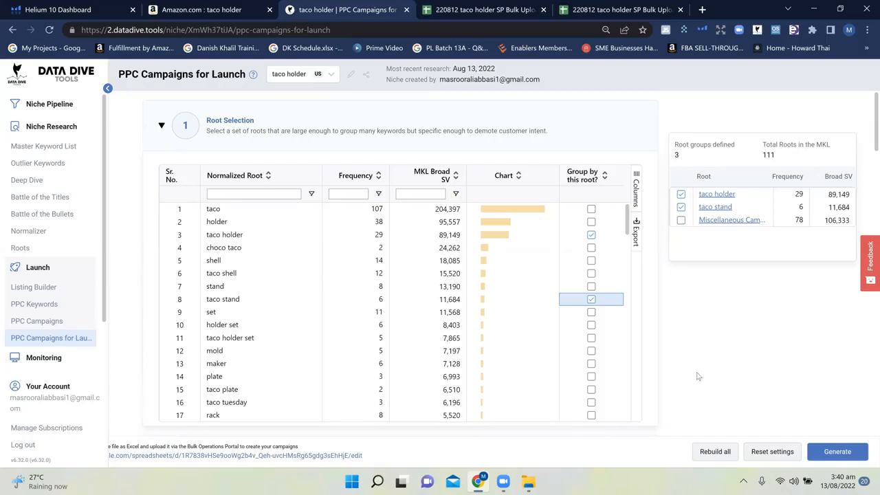
left_click_drag(876, 119, 868, 89)
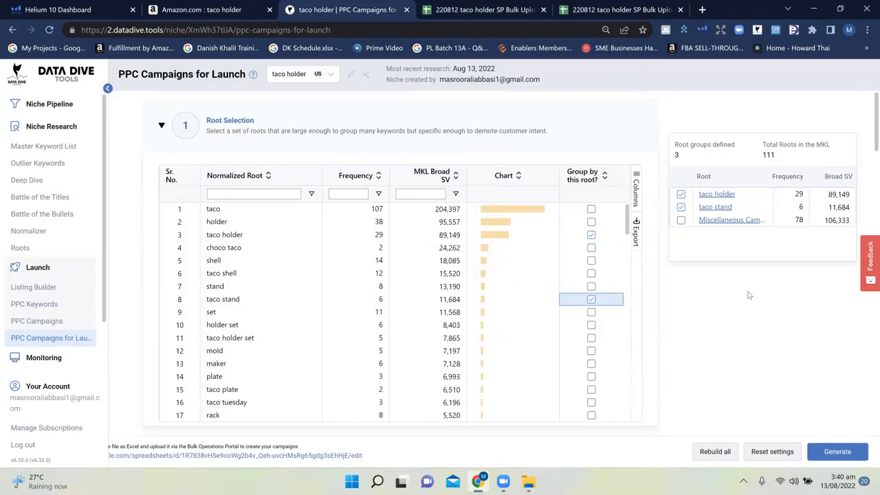